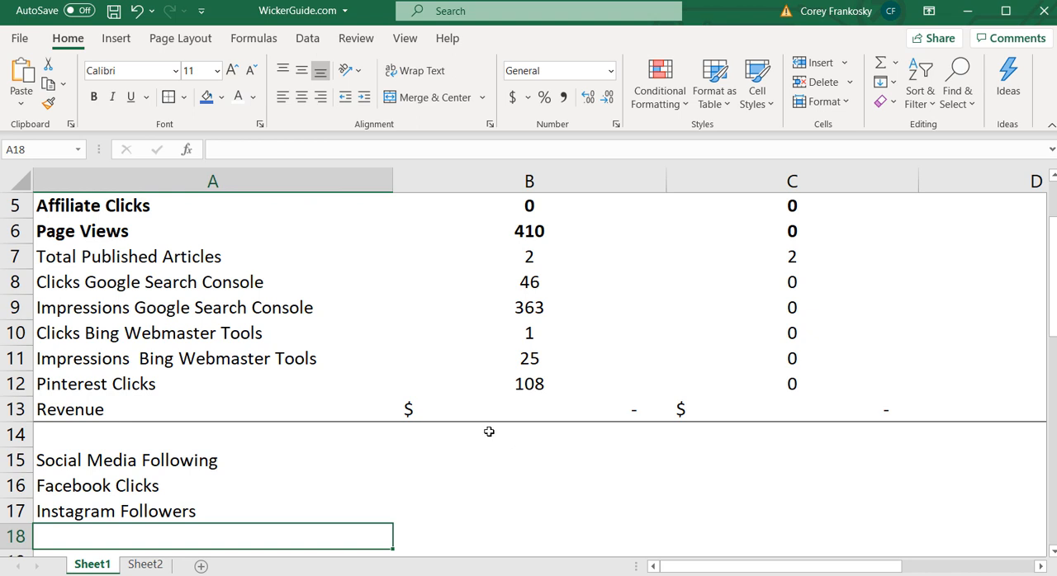
left_click(206, 211)
left_click_drag(206, 212, 275, 399)
left_click(540, 470)
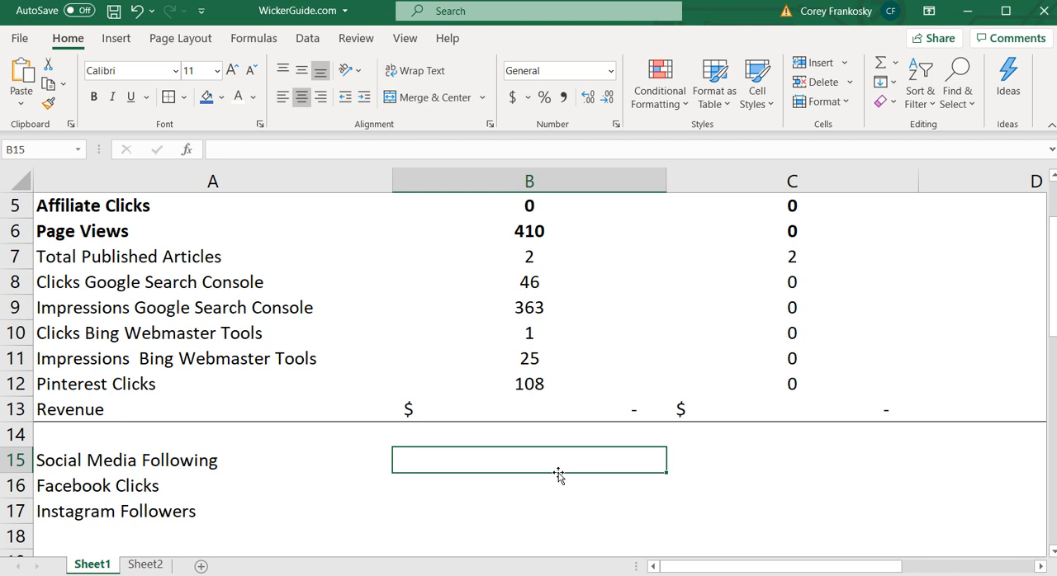
left_click(153, 210)
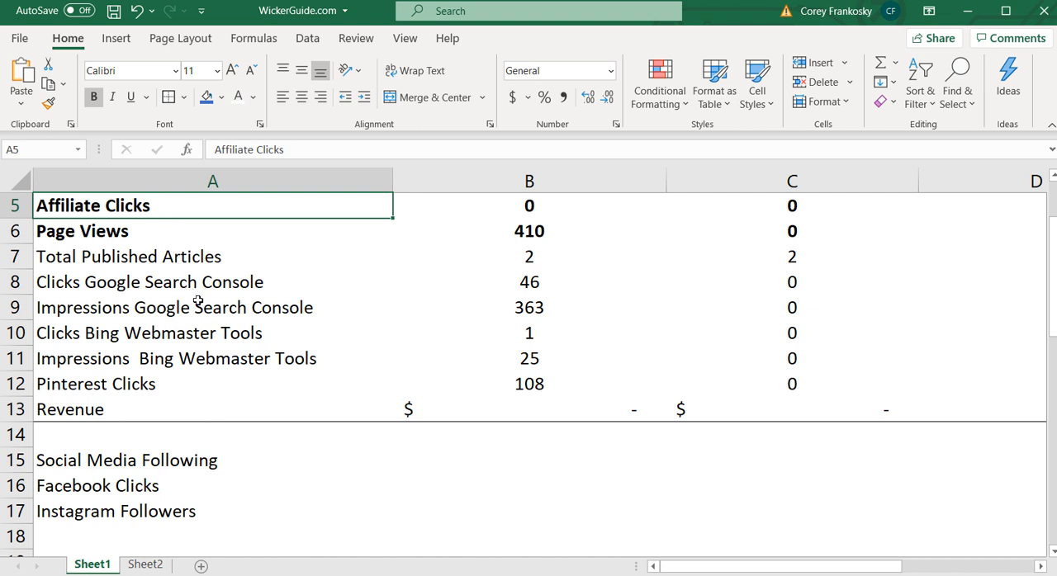
Add the indicators Phone Calls, Appointment Requests and Contact Form Fills in cells A18 to A20, below Instagram Followers
scroll(198, 334, "down", 1)
left_click(158, 451)
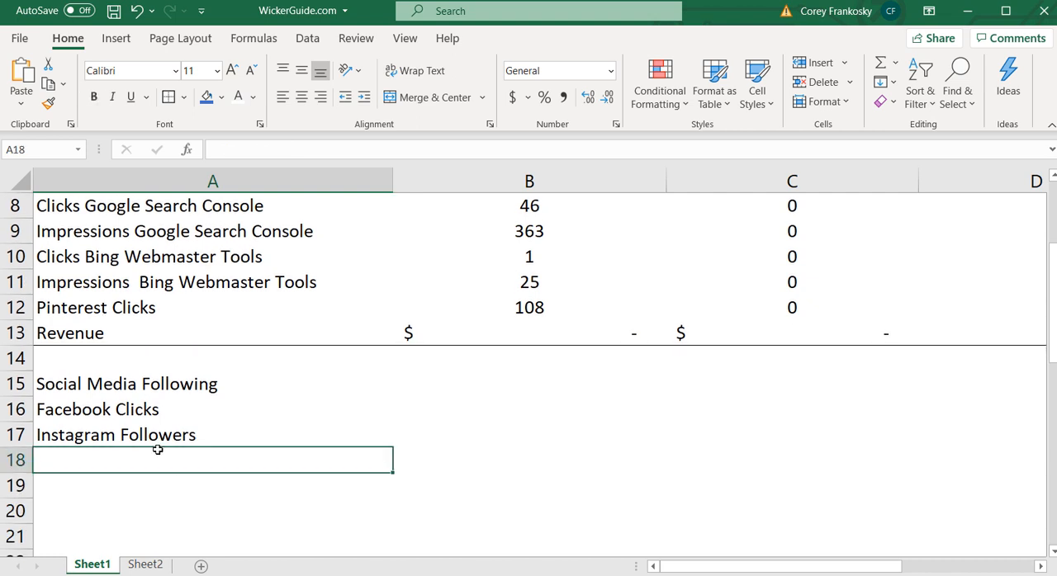
type("Phone Calls")
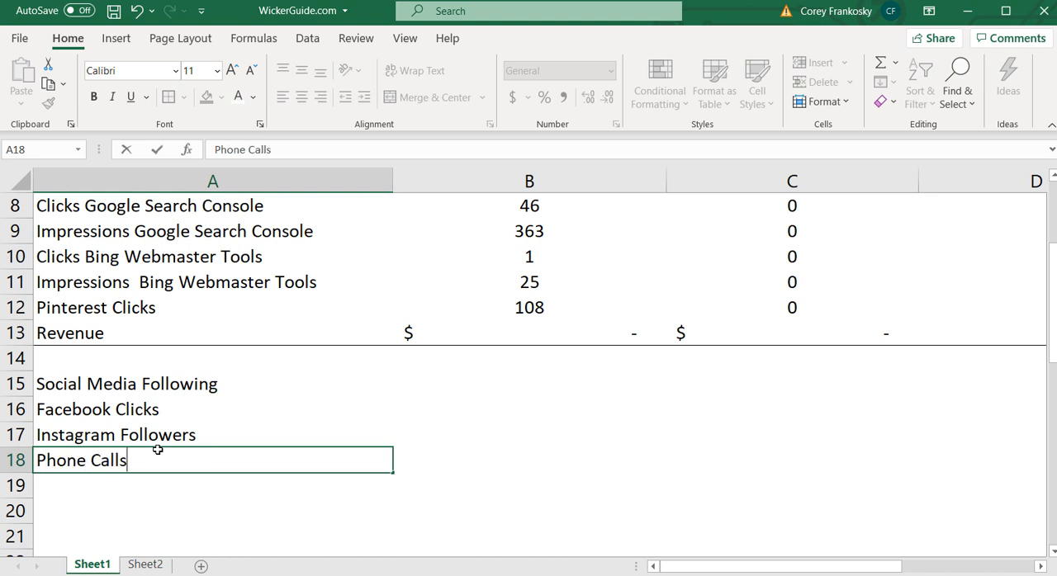
key("Return")
type("App")
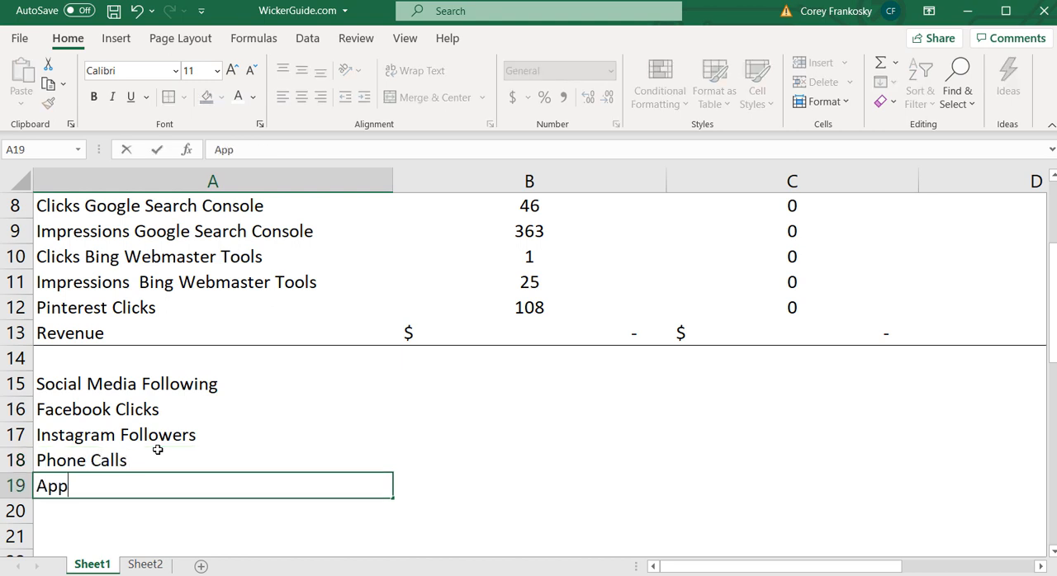
type("ointment Requests")
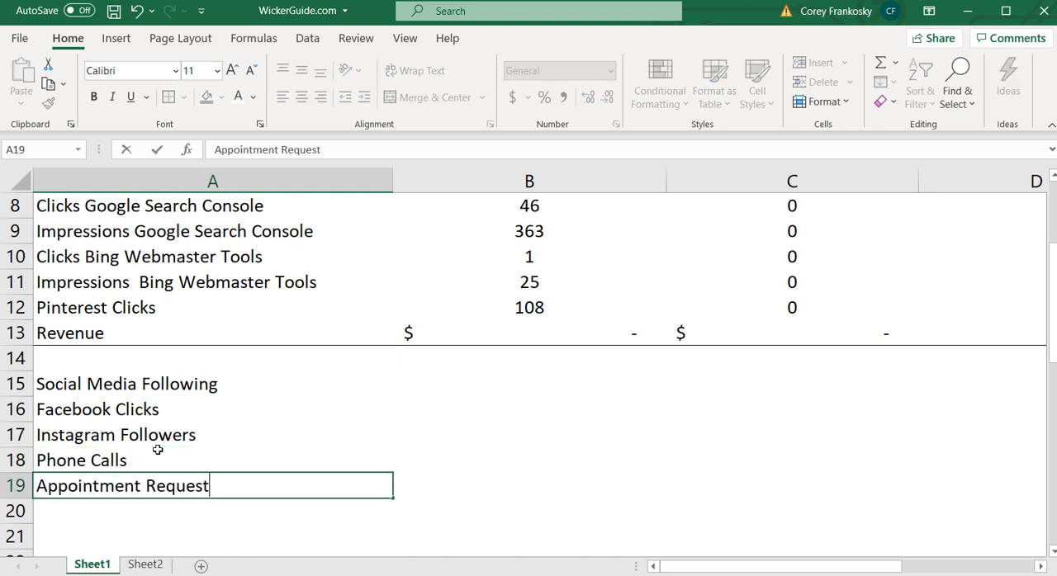
key("Return")
type("Contact")
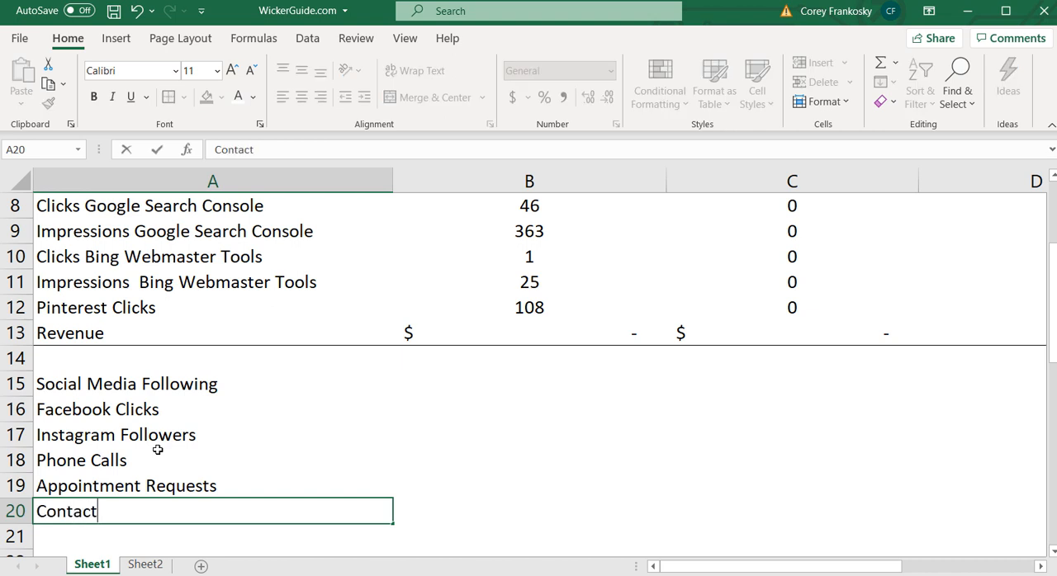
type(" Form Fills")
key("Return")
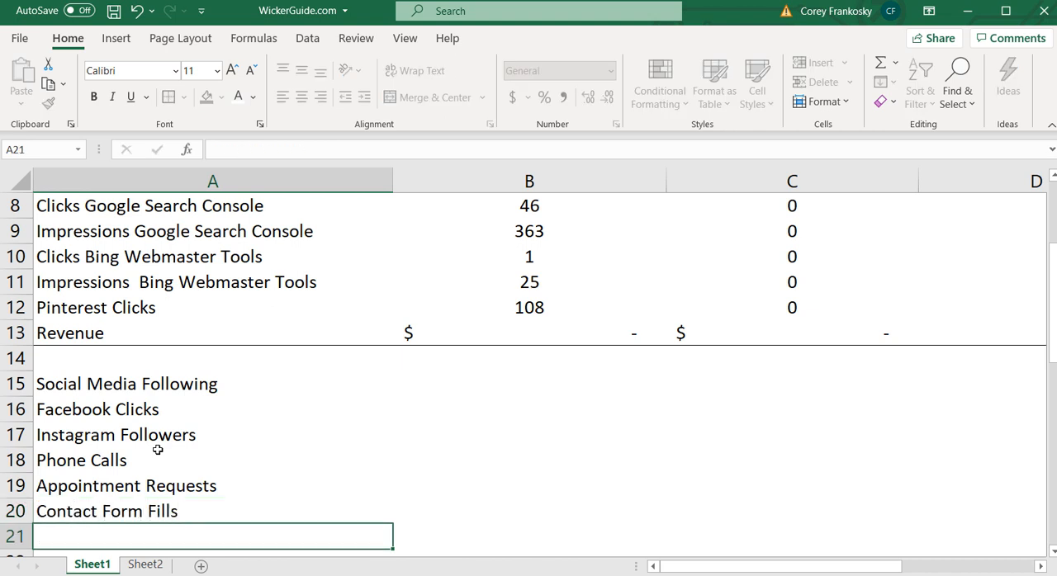
Leave row 21 blank and enter the labels Total Sales in A22 and Total Revenue in A23
key("Return")
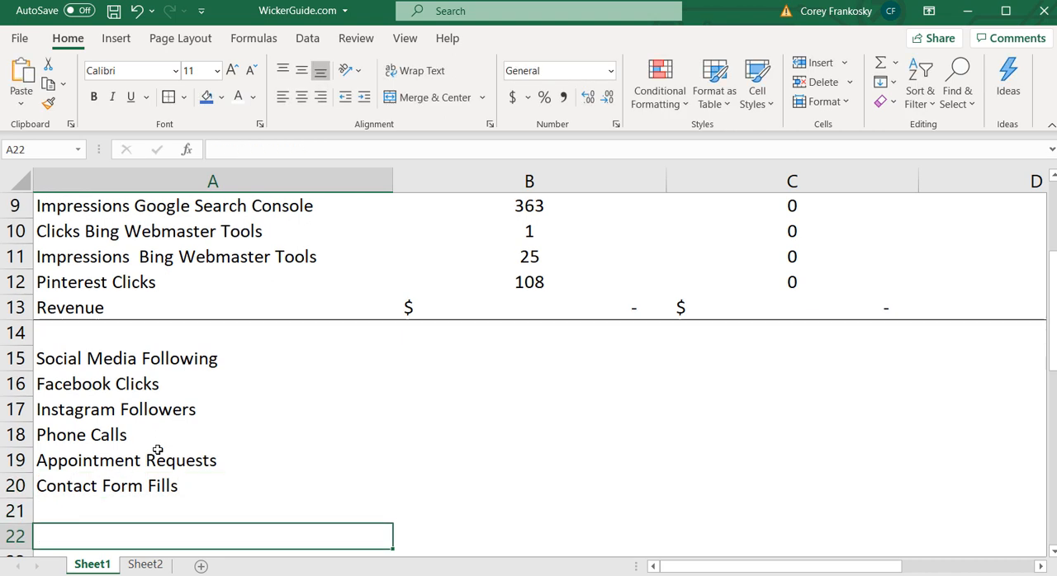
type("Total Sales")
key("Return")
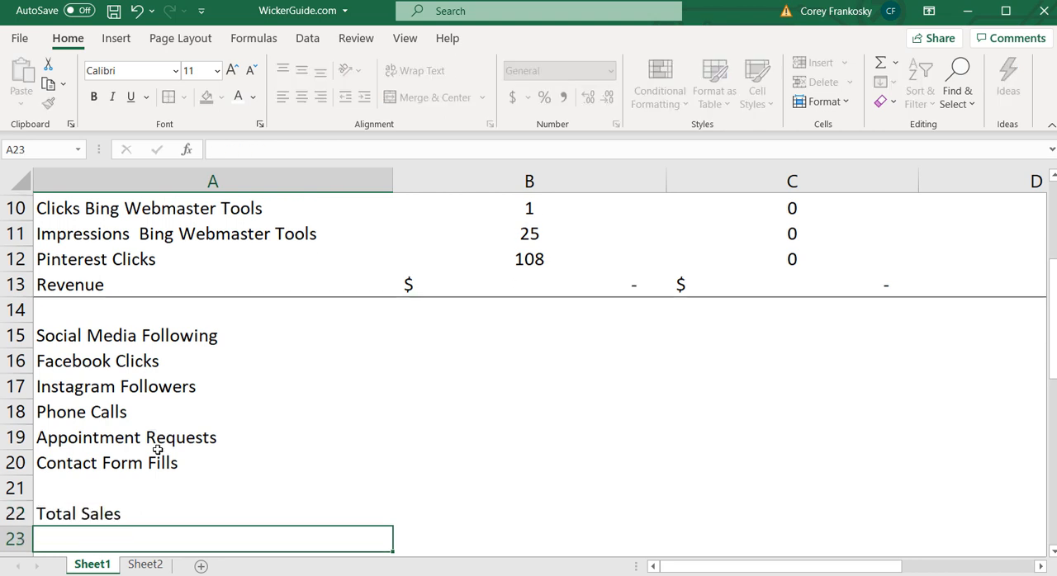
type("Total Revenue")
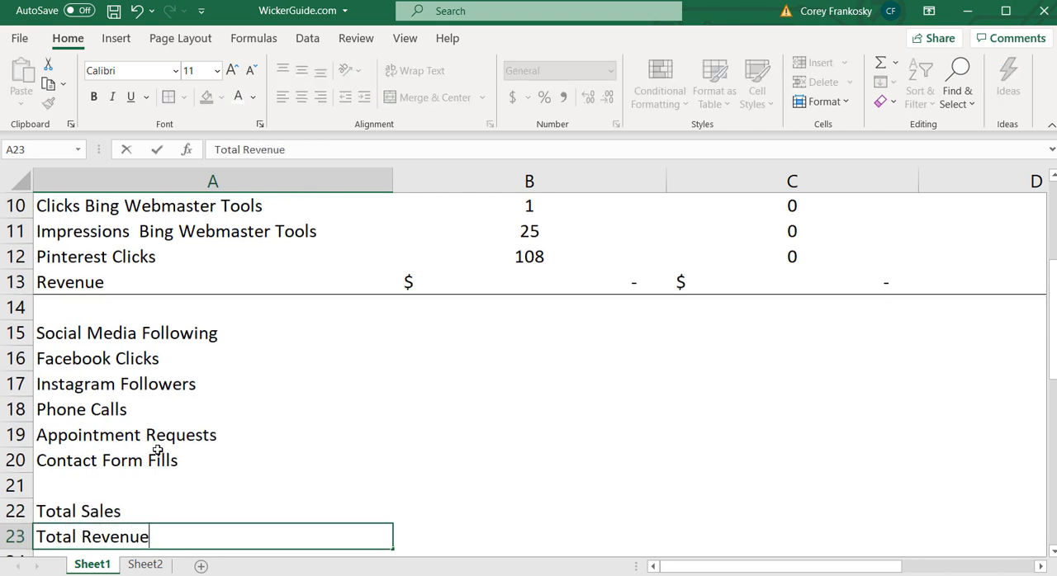
left_click(324, 415)
Review the key performance indicator list in column A, from Affiliate Clicks and Page Views through Total Revenue
scroll(285, 448, "down", 1)
left_click_drag(173, 437, 178, 469)
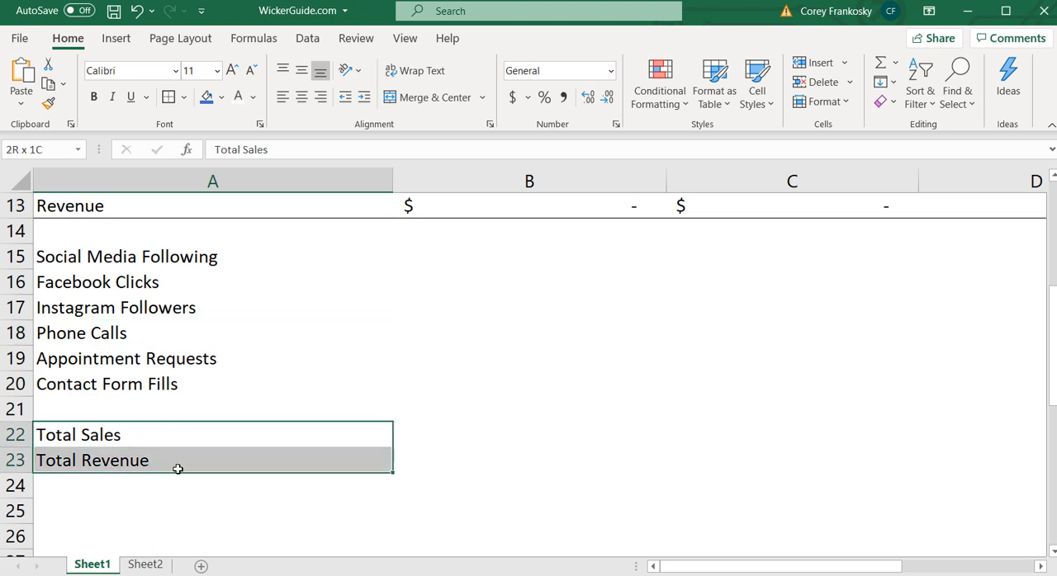
left_click(225, 502)
left_click(245, 463)
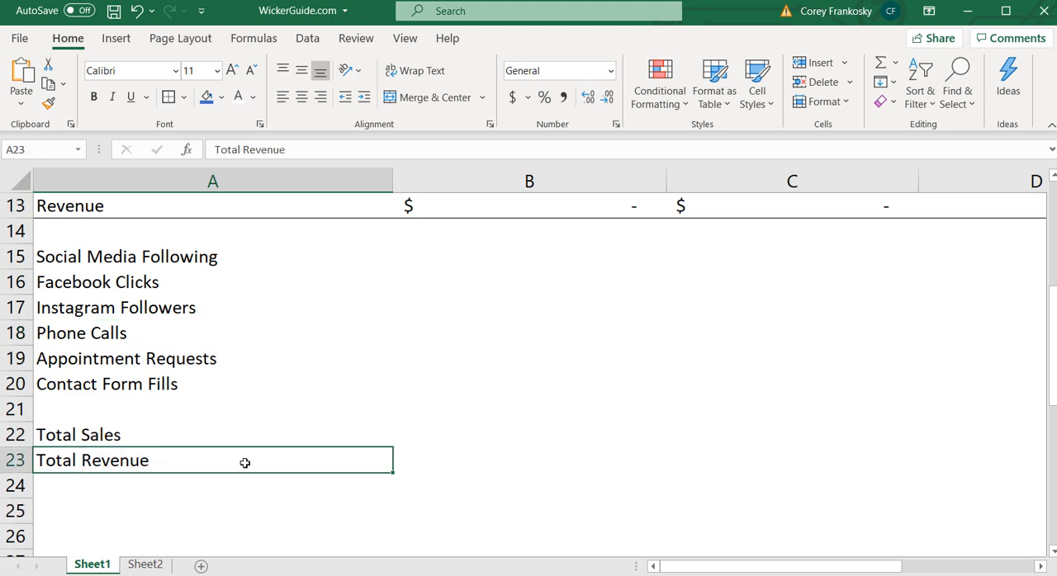
scroll(278, 330, "up", 4)
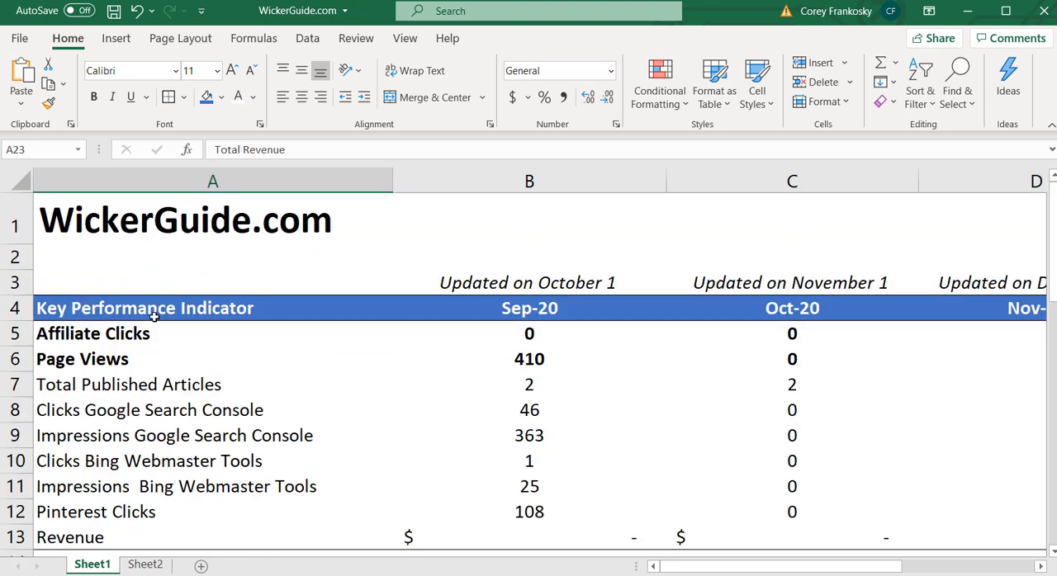
scroll(154, 316, "down", 1)
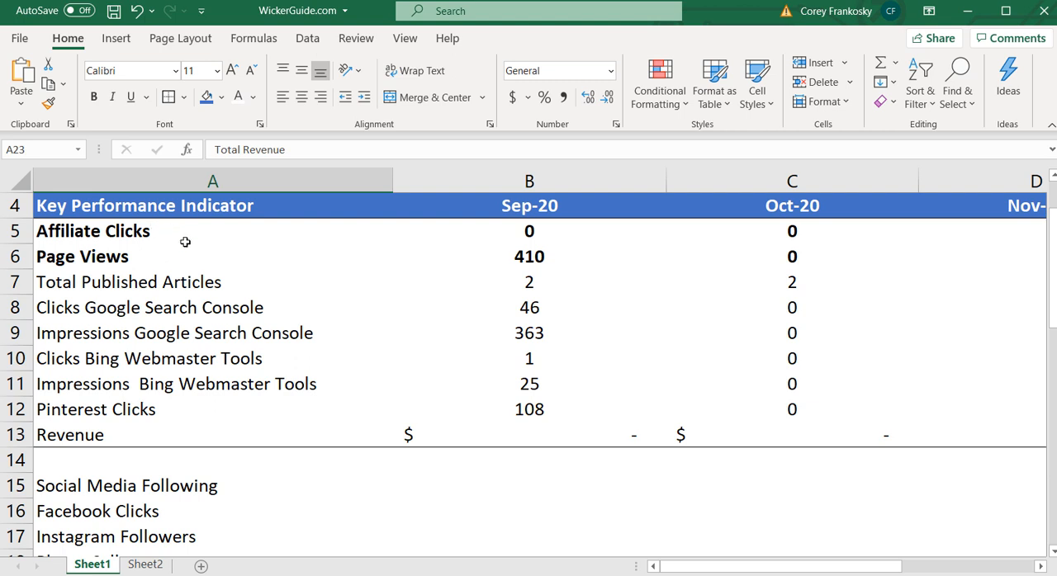
scroll(185, 242, "down", 2)
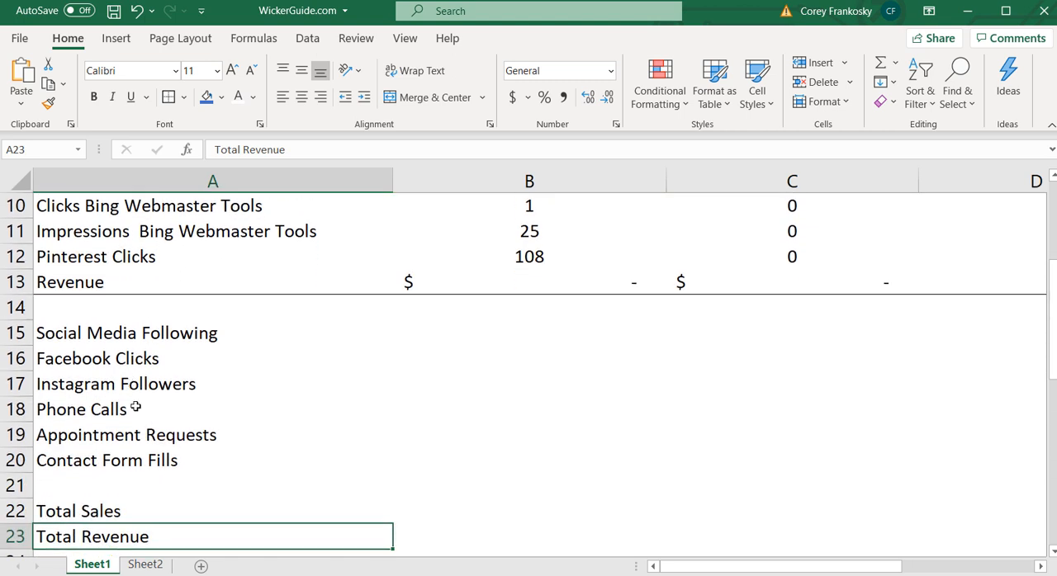
left_click(136, 406)
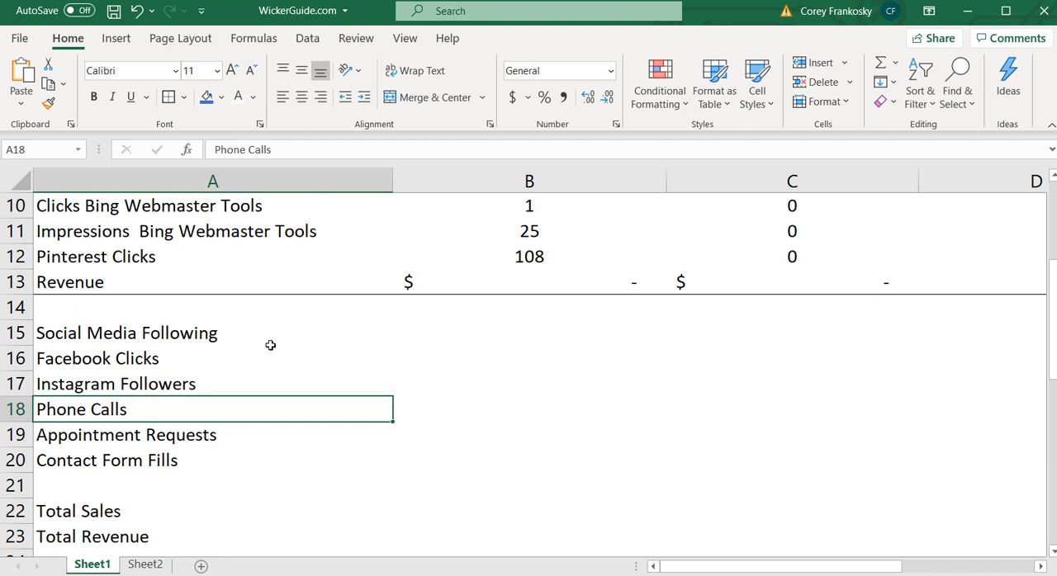
left_click(196, 511)
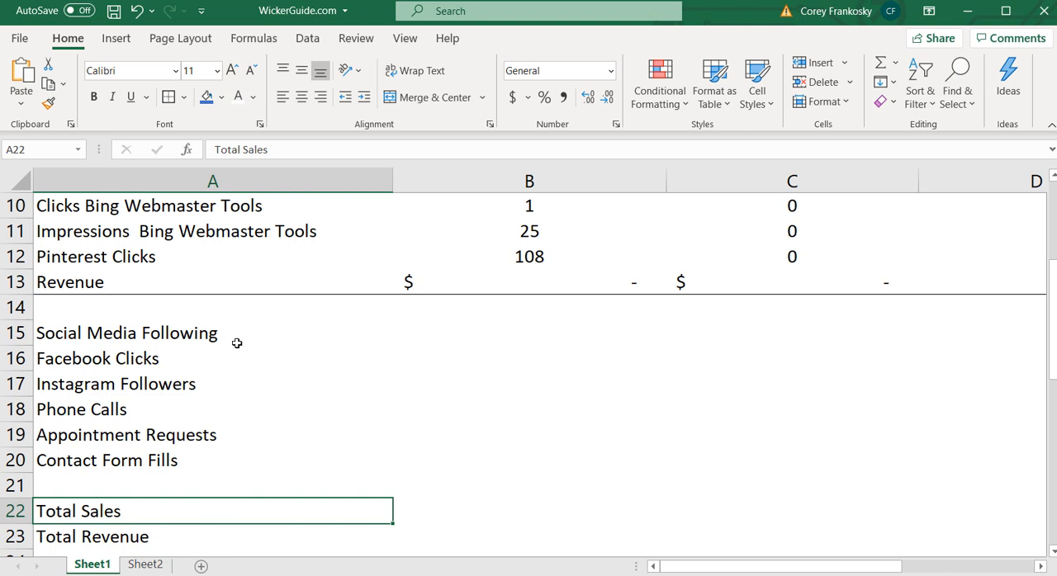
scroll(240, 332, "up", 3)
left_click(208, 339)
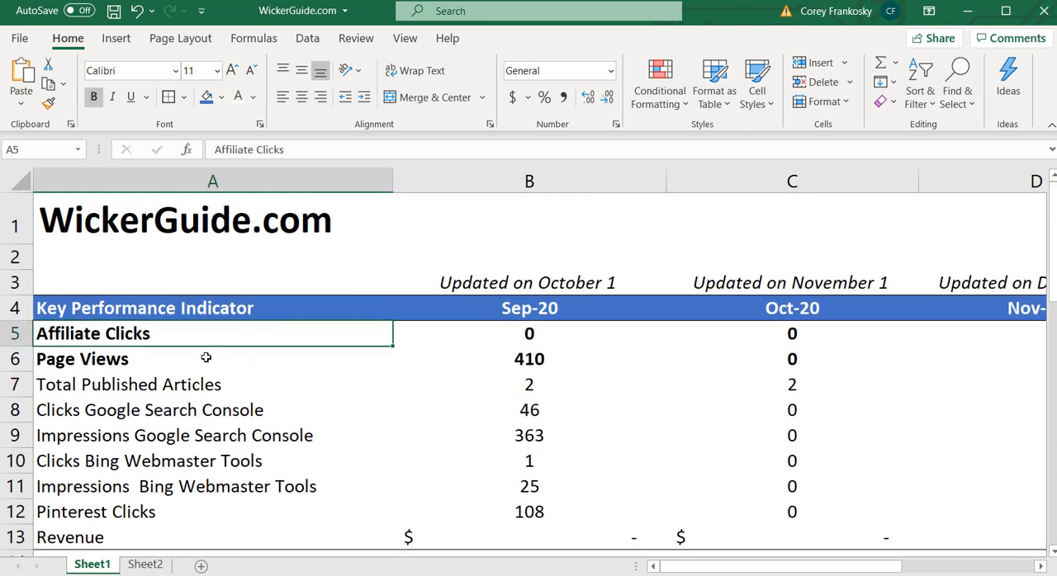
left_click(202, 366)
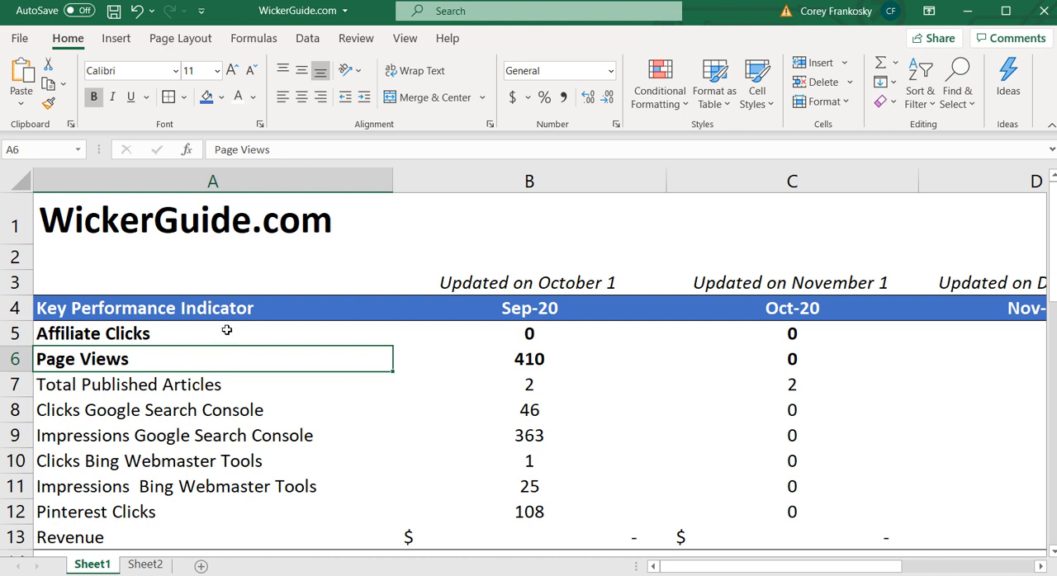
left_click(169, 336)
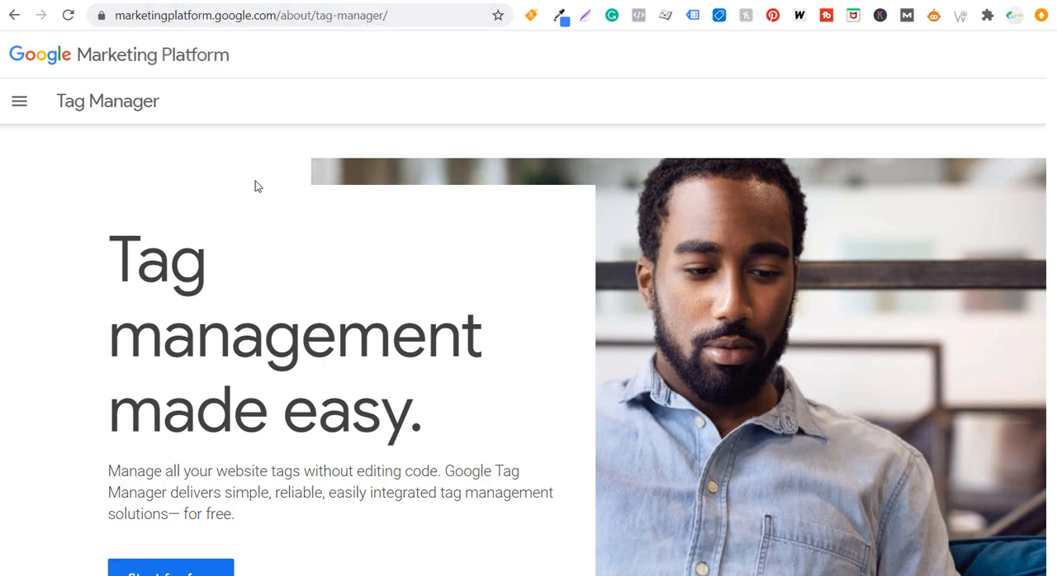
Switch to the Google Tag Manager page in the browser, open the Tag Manager accounts list and look through it
left_click(208, 16)
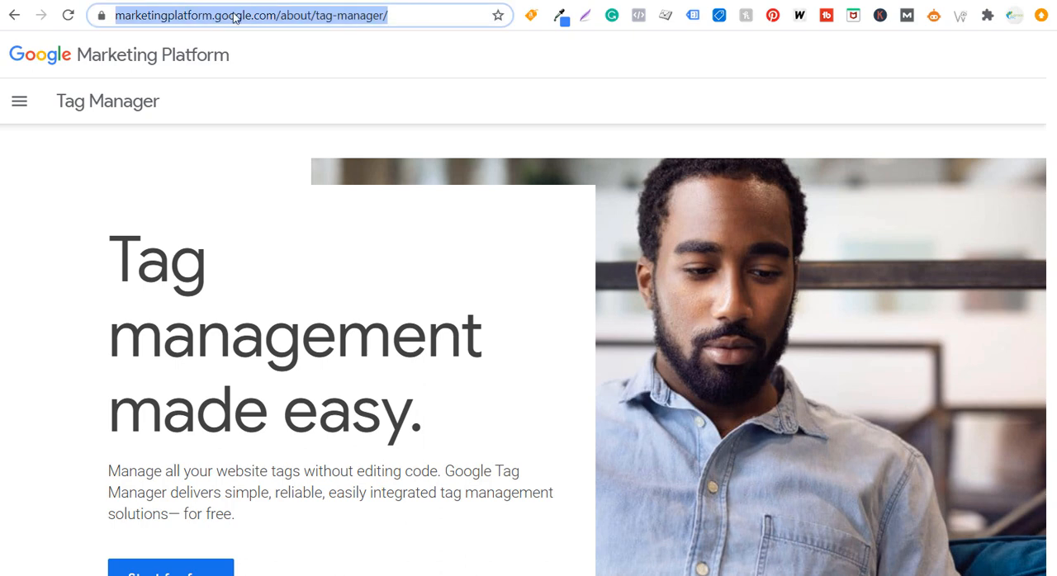
scroll(257, 230, "down", 2)
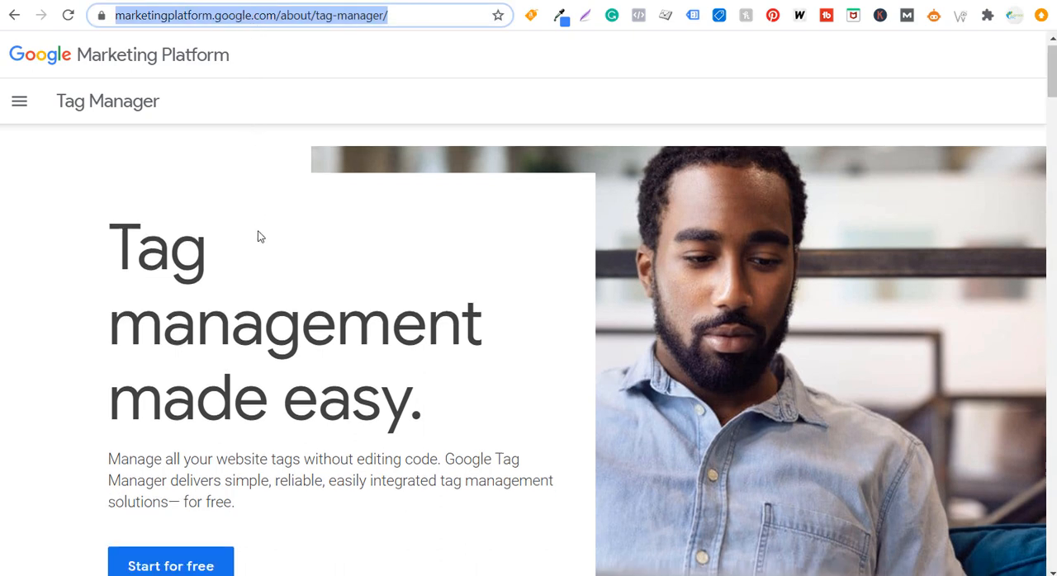
left_click(187, 423)
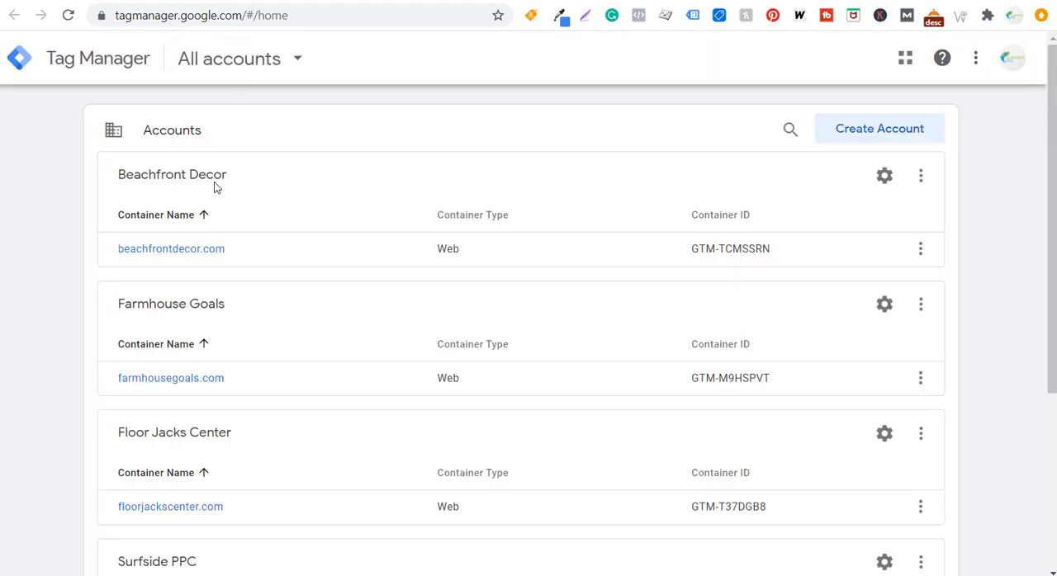
scroll(64, 224, "down", 2)
scroll(41, 243, "down", 1)
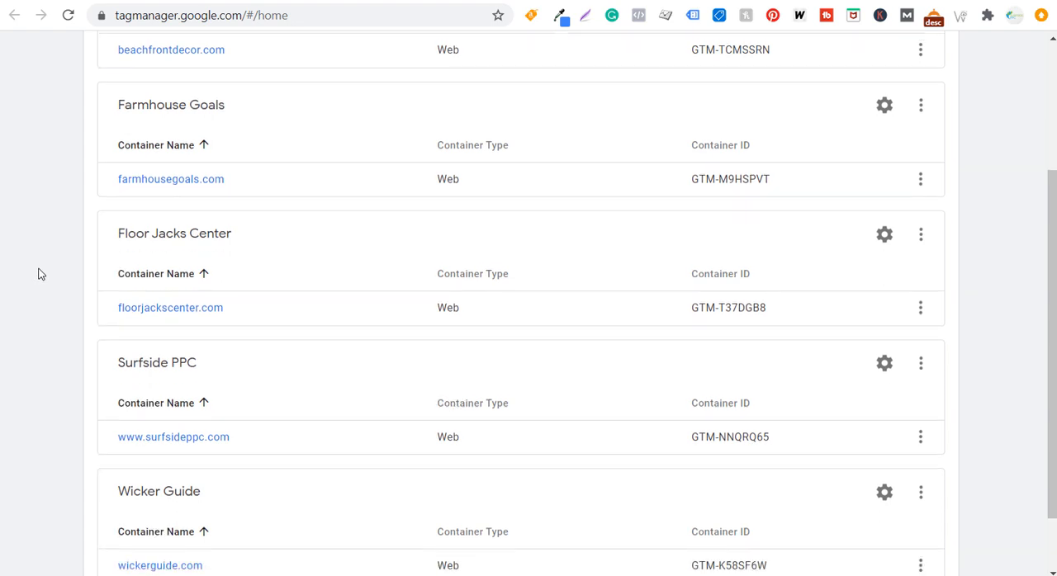
scroll(248, 228, "up", 3)
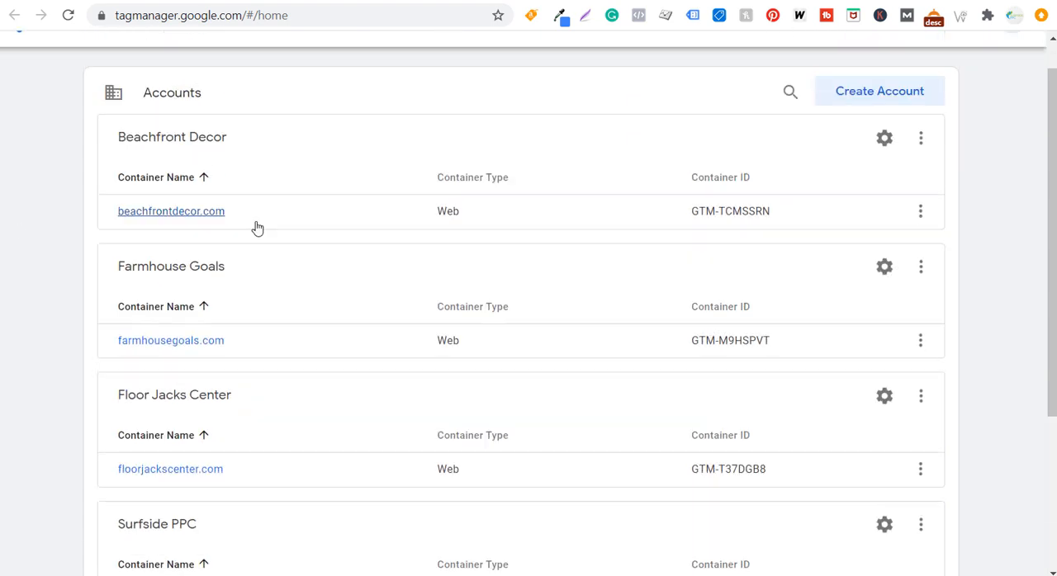
Examine the new account form, including the anonymous data sharing help, and try Web as the target platform without creating an account
left_click(844, 141)
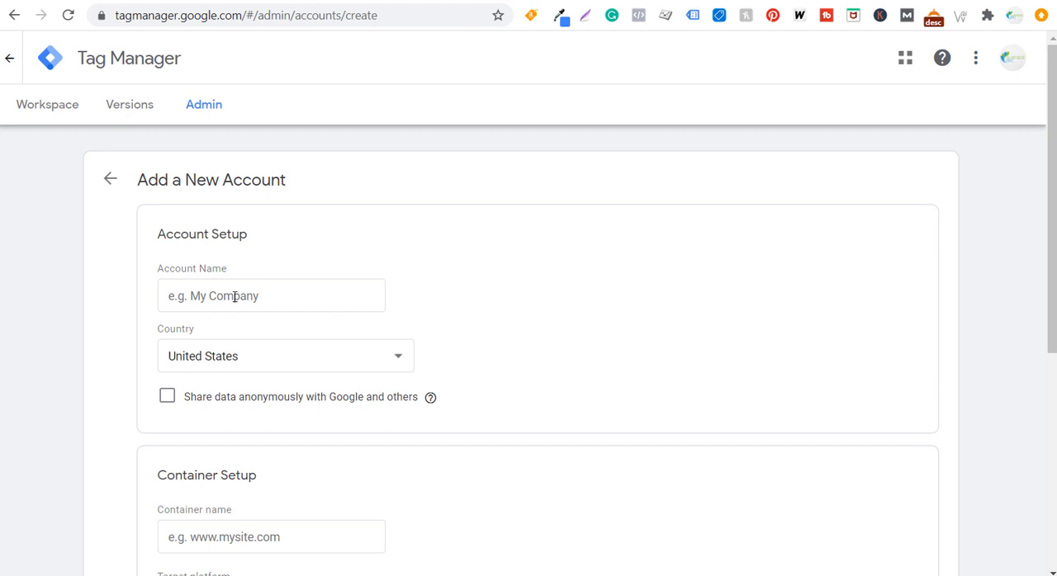
scroll(528, 280, "down", 2)
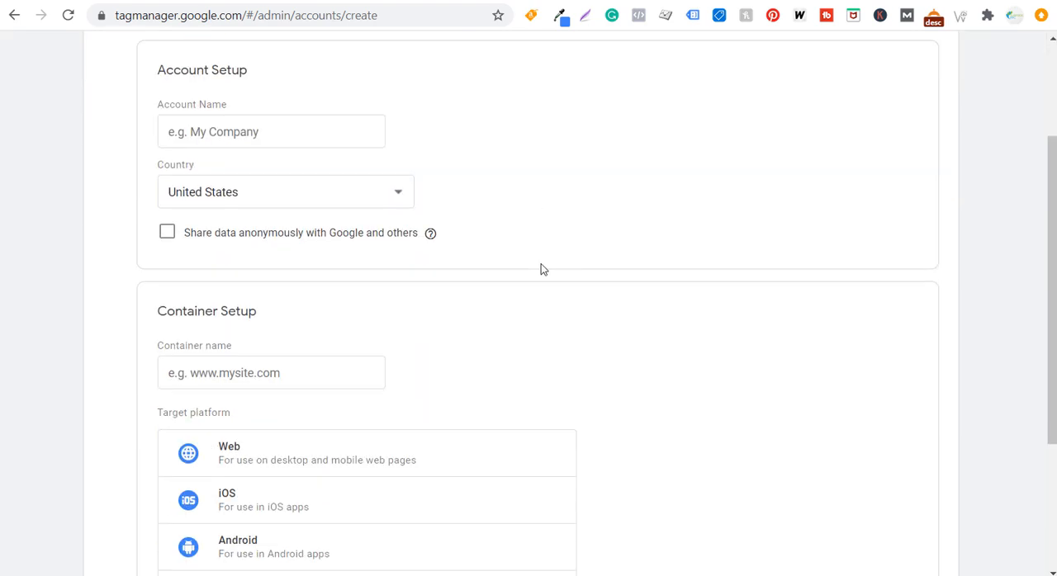
left_click(431, 233)
scroll(91, 242, "down", 2)
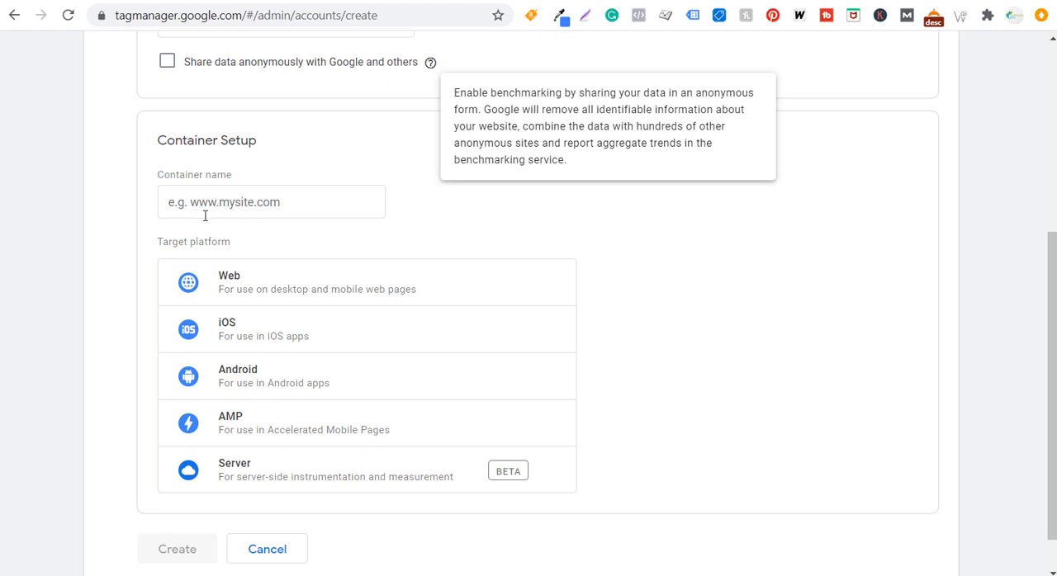
left_click(261, 289)
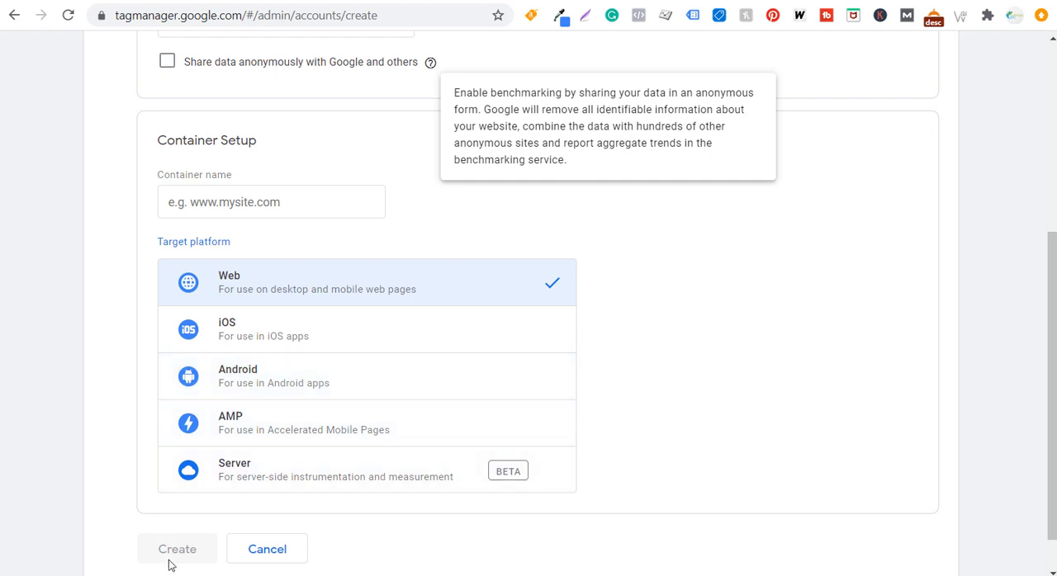
scroll(180, 538, "down", 1)
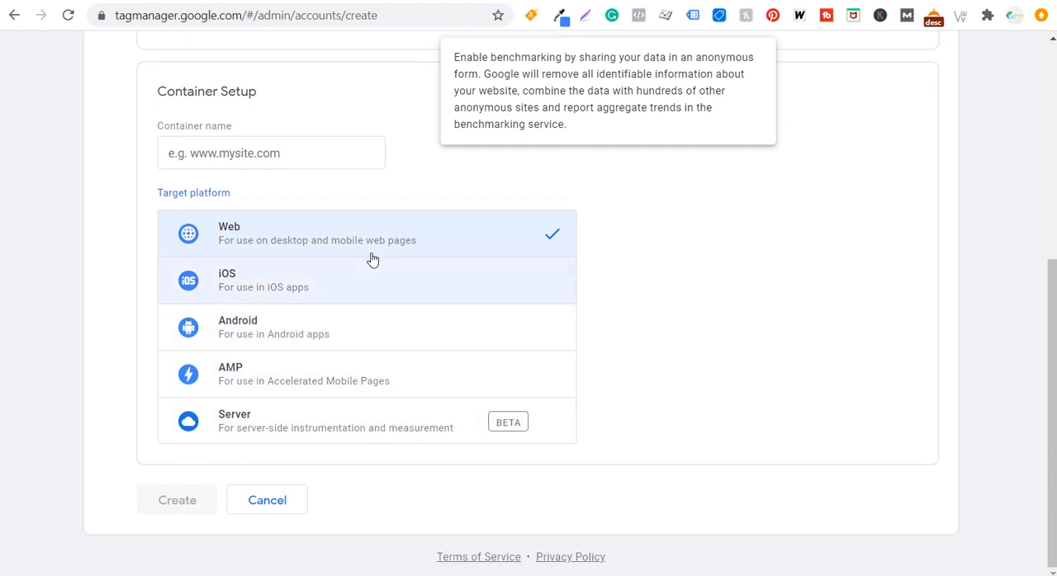
scroll(370, 257, "up", 5)
left_click(98, 181)
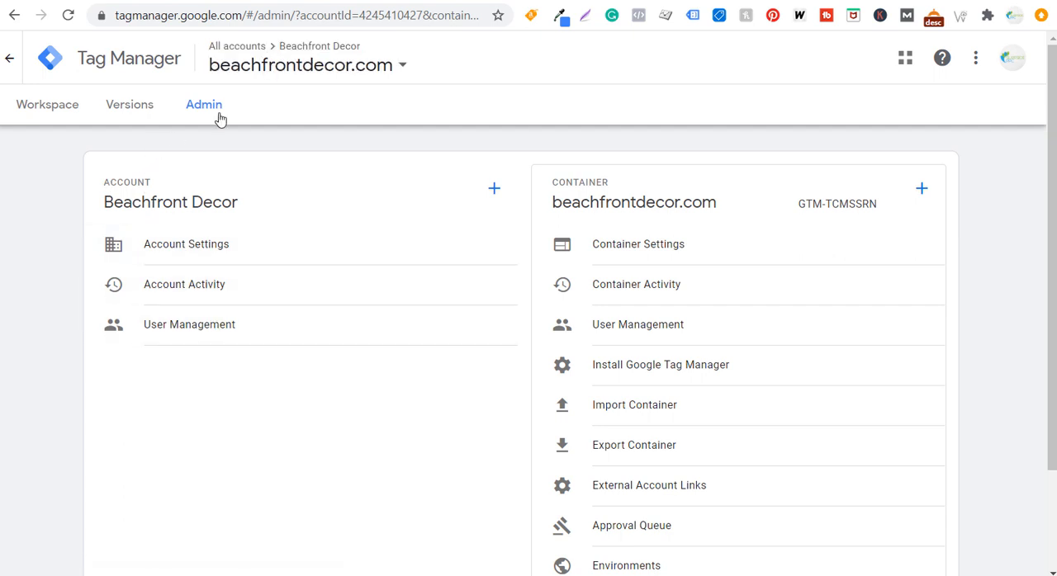
Switch to the wickerguide.com container of the Wicker Guide account and open its Google Tag Manager installation code
left_click(280, 66)
left_click(99, 381)
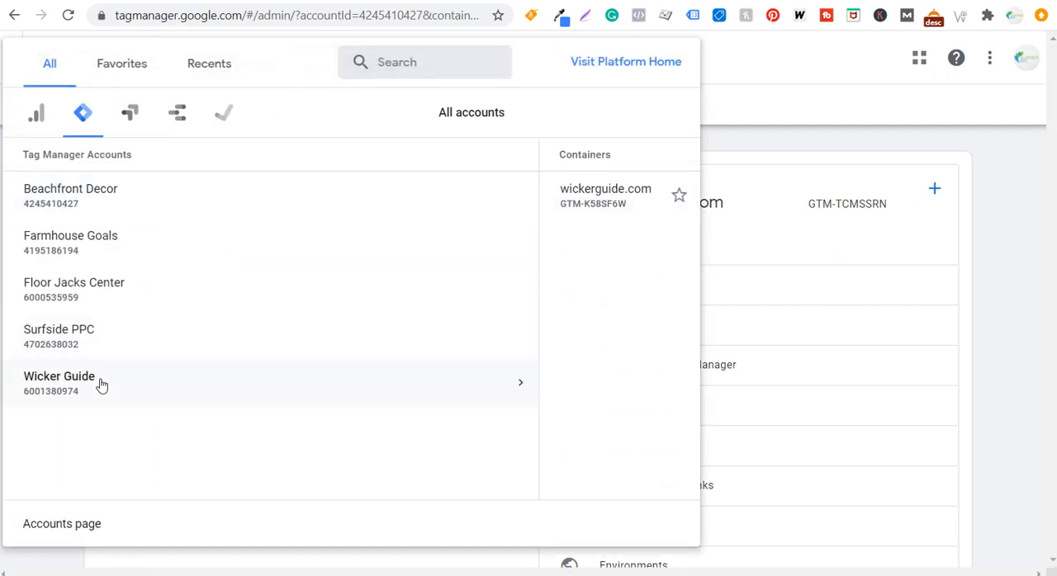
left_click(549, 203)
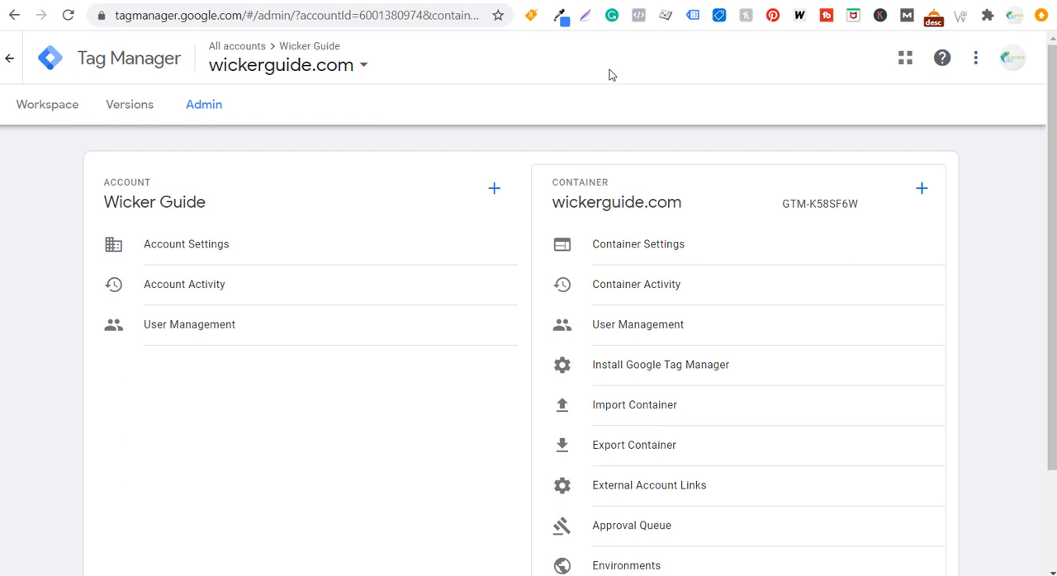
left_click(630, 373)
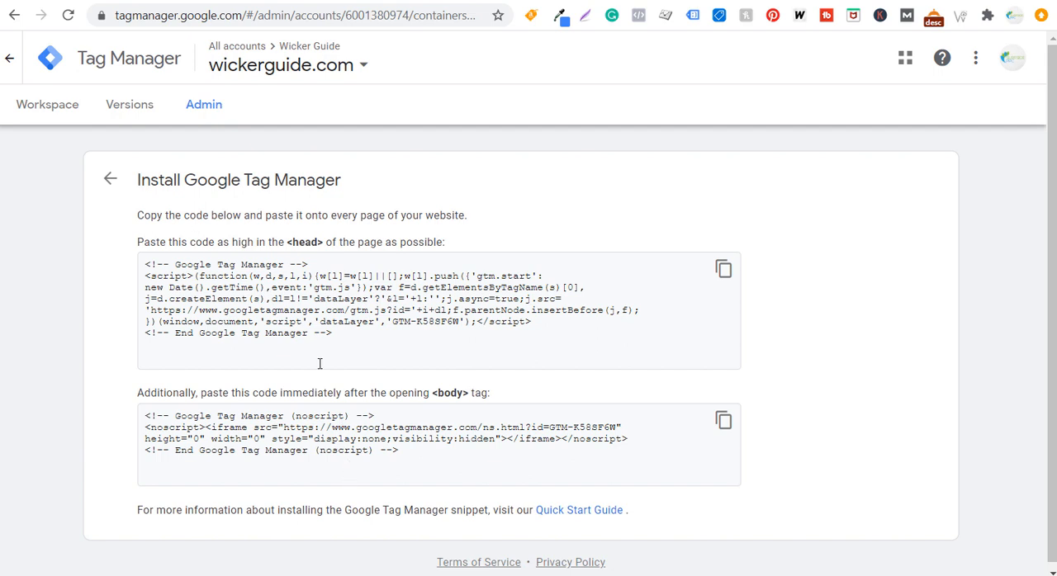
Review where each Tag Manager snippet belongs and copy the snippet for the page head
left_click(306, 317)
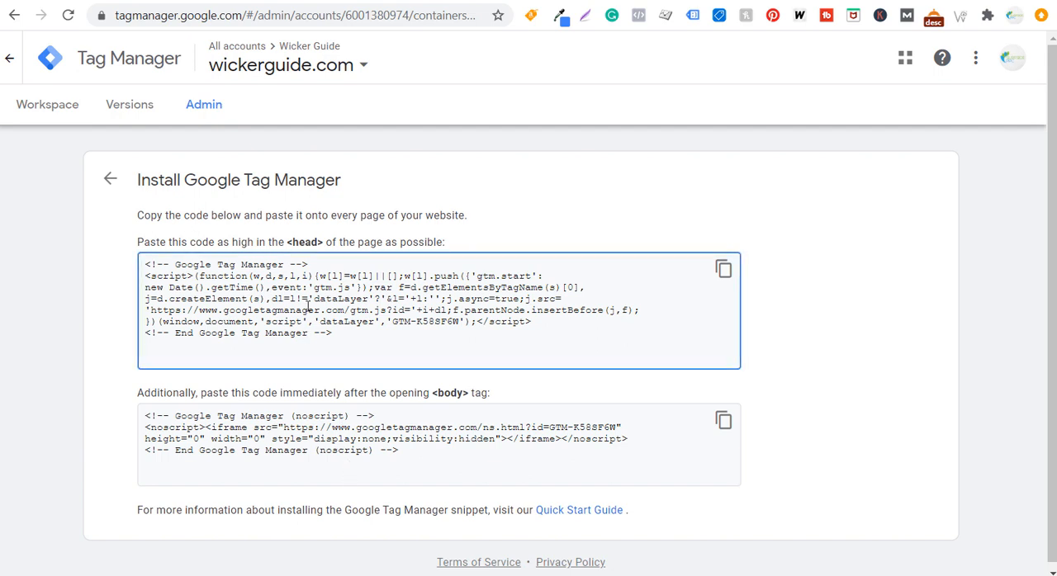
left_click_drag(181, 244, 326, 246)
left_click(296, 250)
left_click(314, 252)
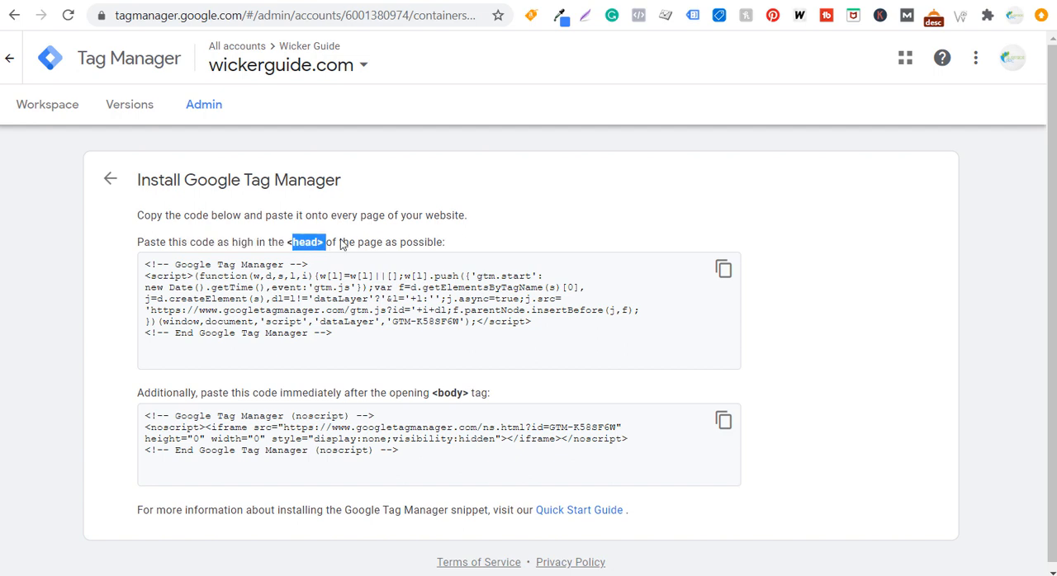
left_click(355, 245)
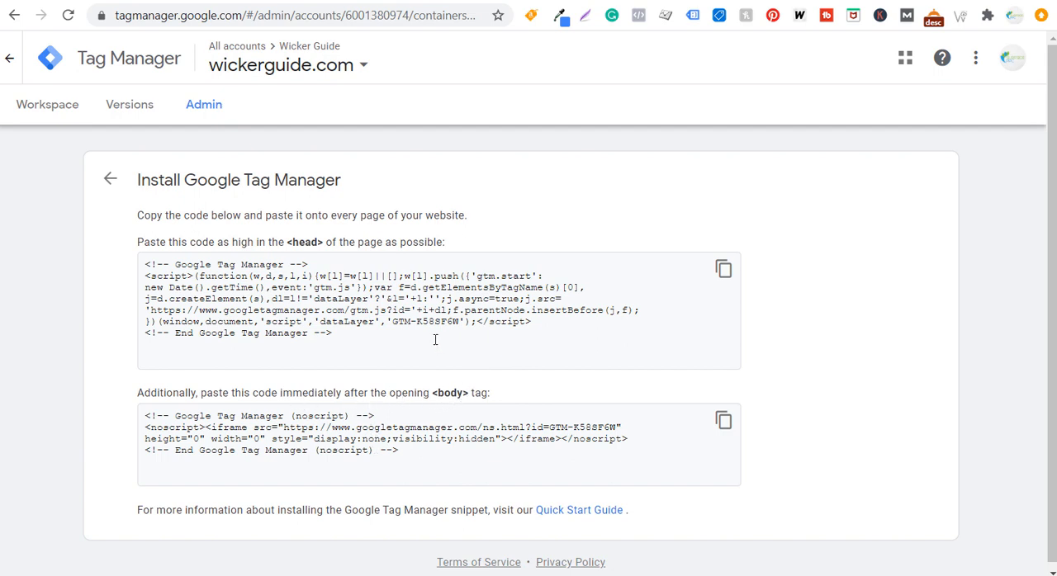
left_click(388, 339)
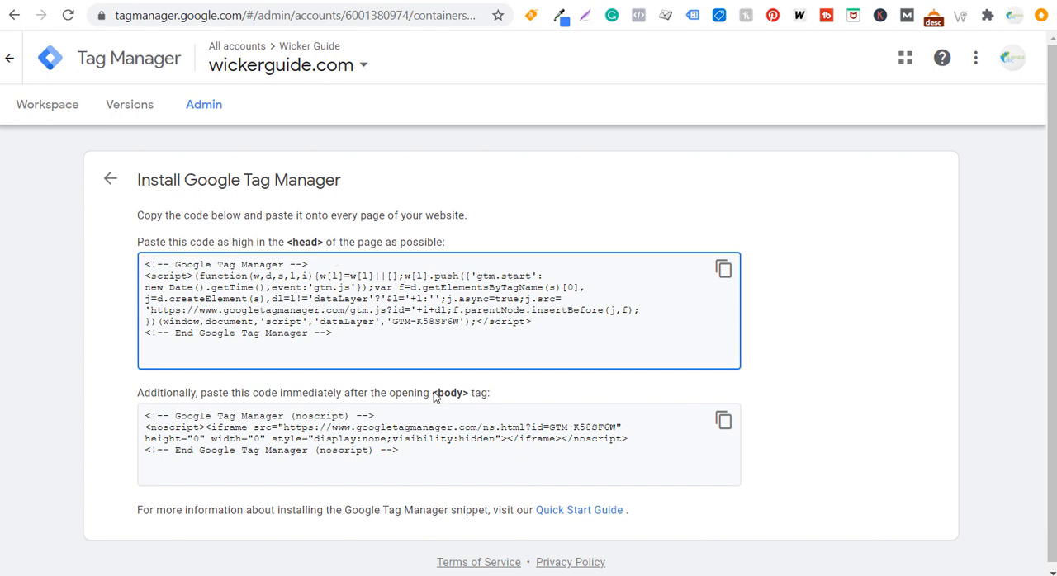
left_click(721, 273)
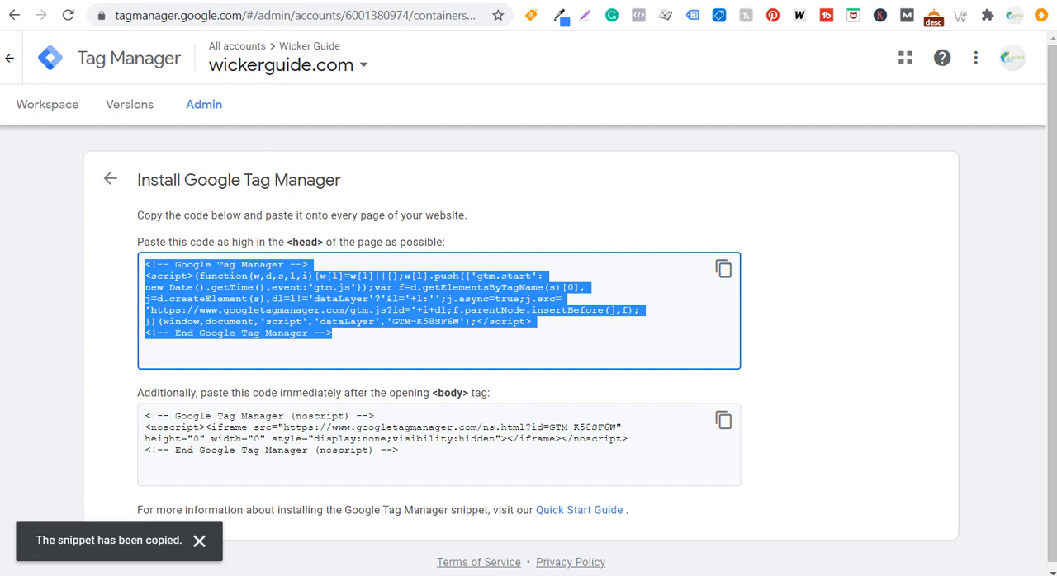
Switch to the Wicker Chairs page, and view the Head, Footer and Post Injections plugin page on WordPress.org
left_click(99, 1)
scroll(142, 147, "up", 3)
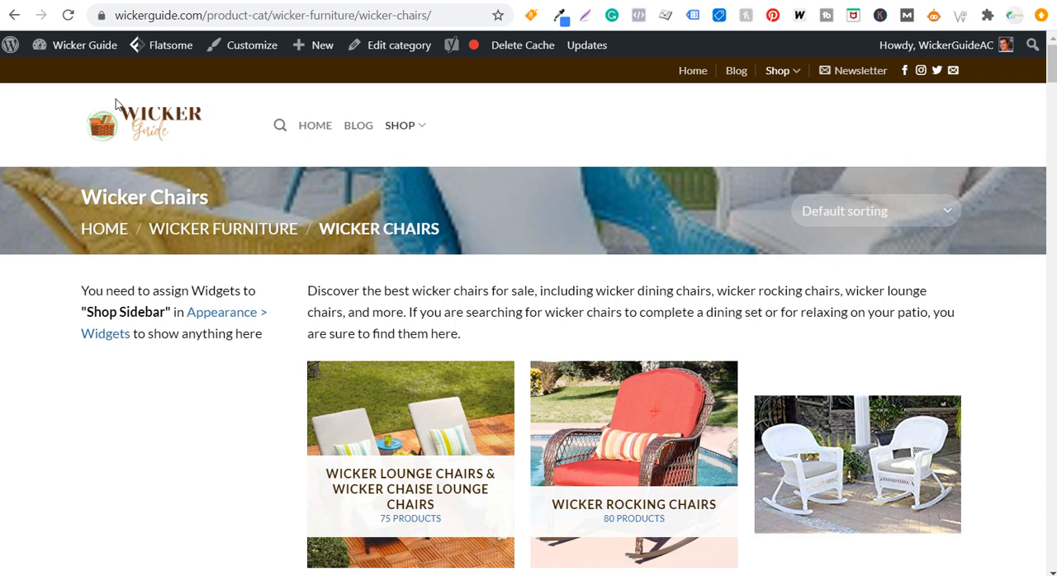
left_click(160, 1)
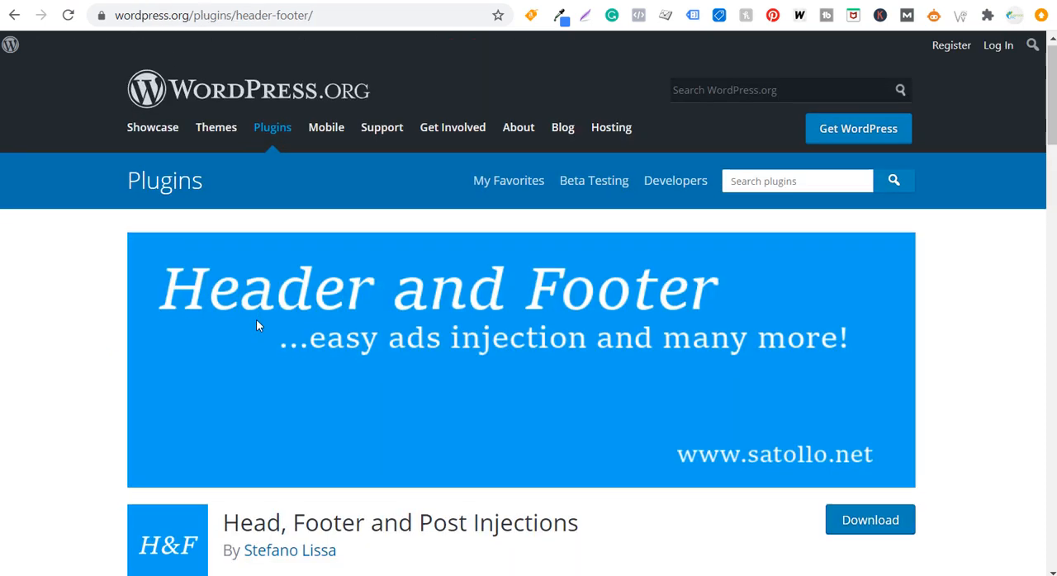
scroll(257, 322, "down", 3)
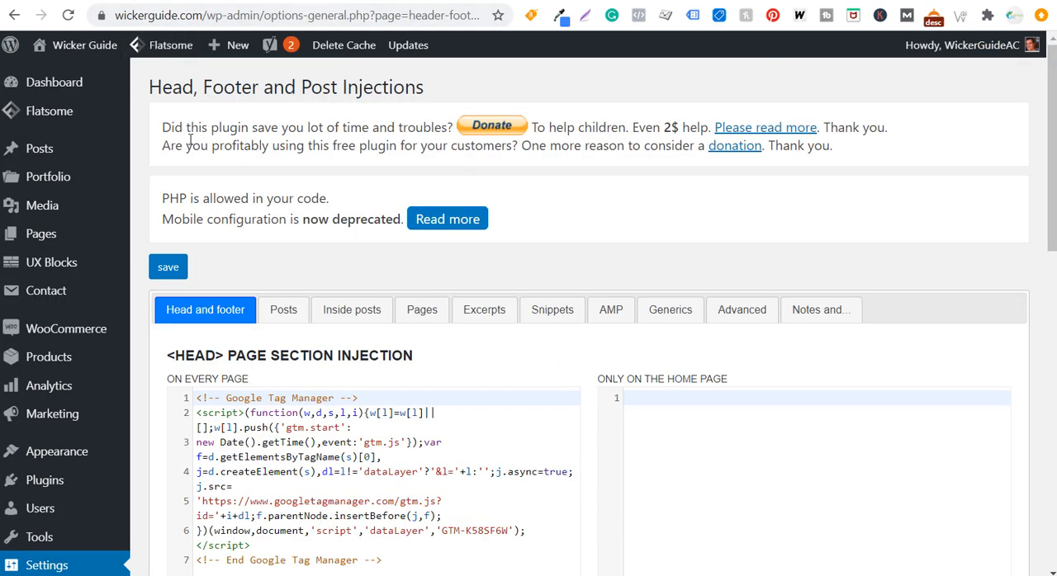
Examine the Header and Footer settings in the WordPress admin, especially the head code injected on every page and the code after the body tag
scroll(279, 387, "down", 3)
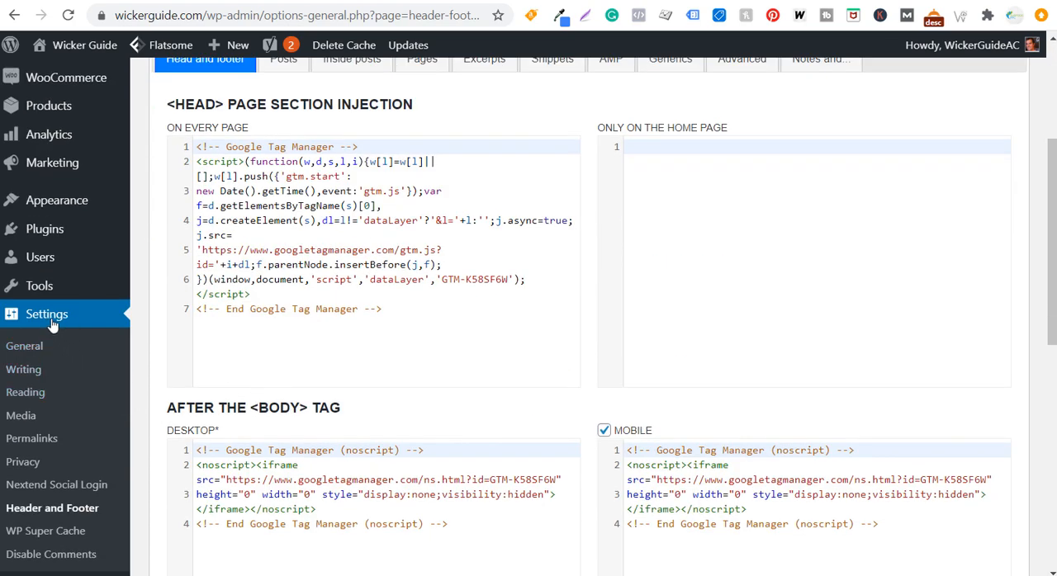
scroll(50, 426, "down", 1)
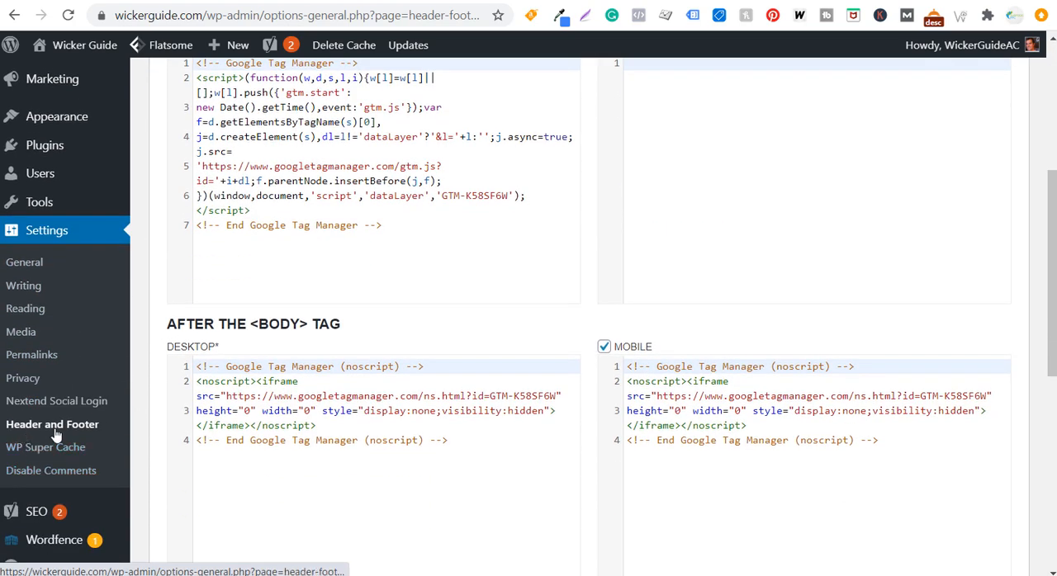
scroll(303, 259, "up", 2)
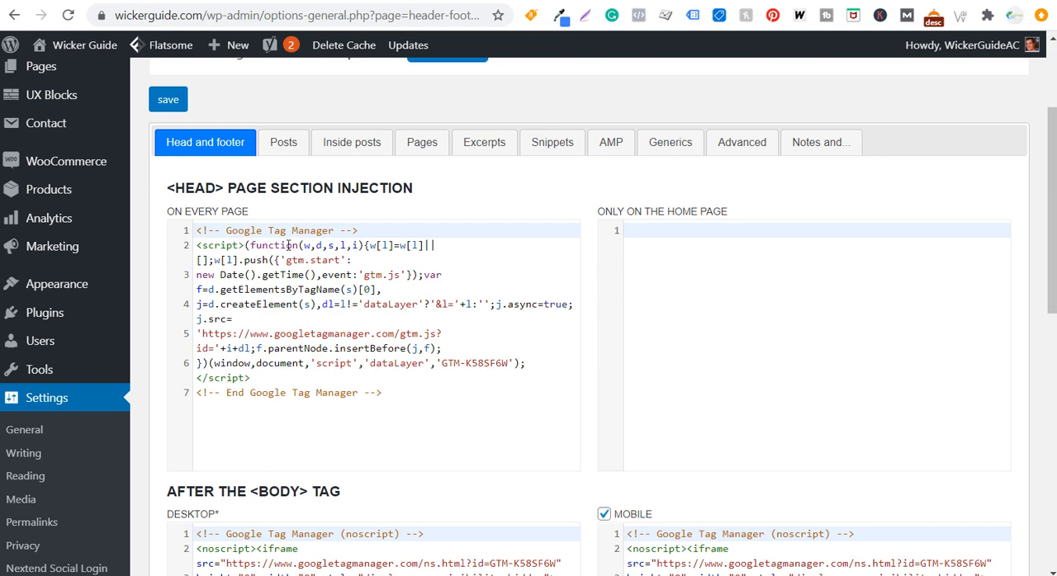
left_click(403, 392)
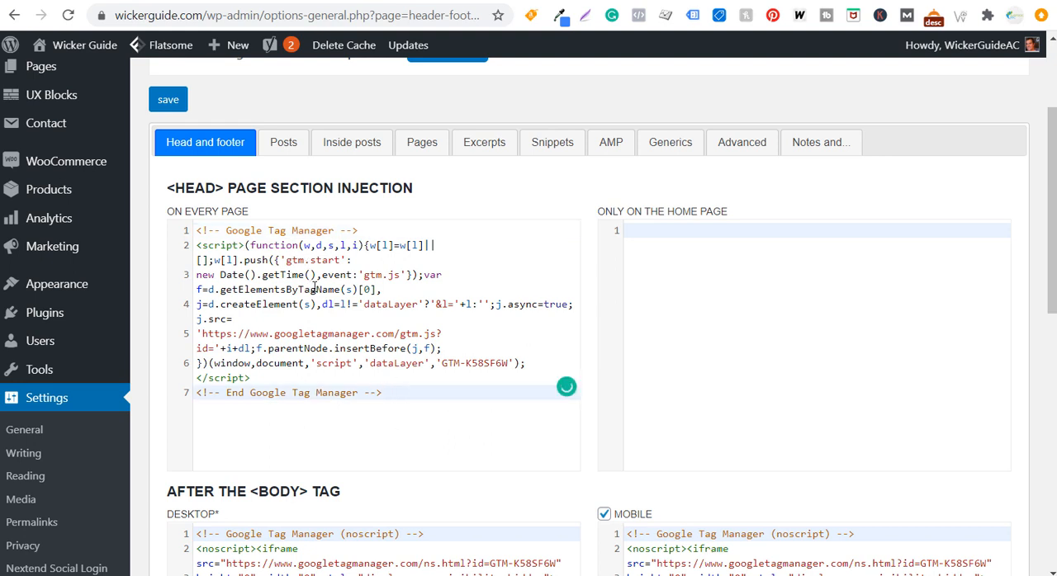
Copy the noscript body snippet from Tag Manager, save the Header and Footer plugin settings in WordPress, and recheck the injected code
left_click(266, 1)
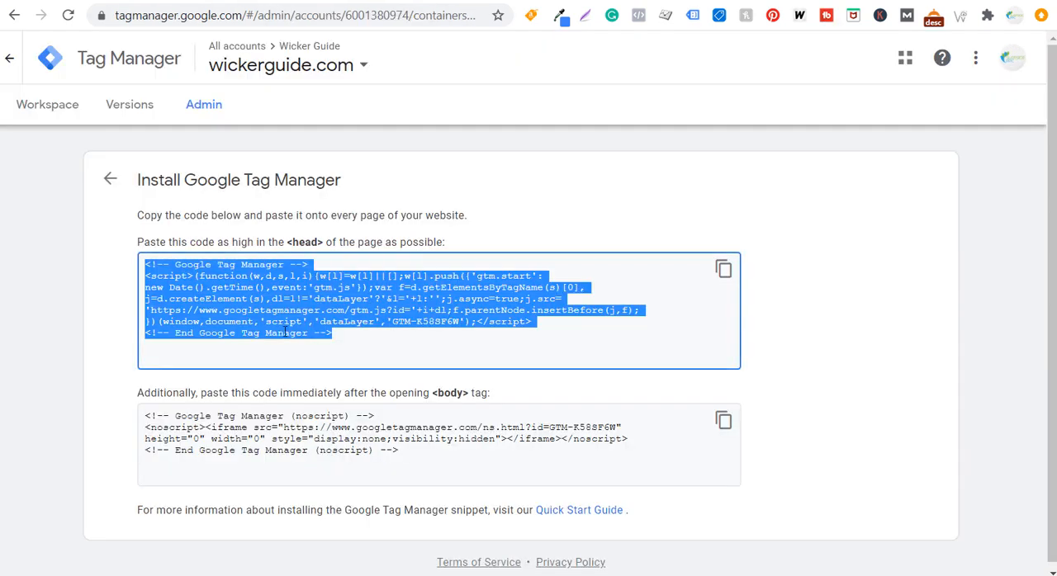
left_click(723, 423)
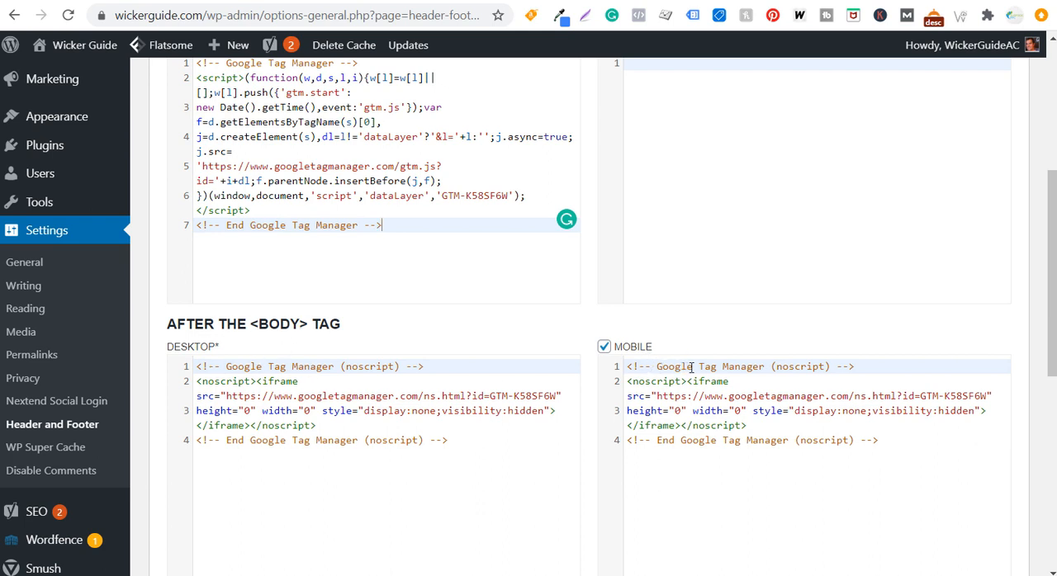
scroll(230, 515, "down", 6)
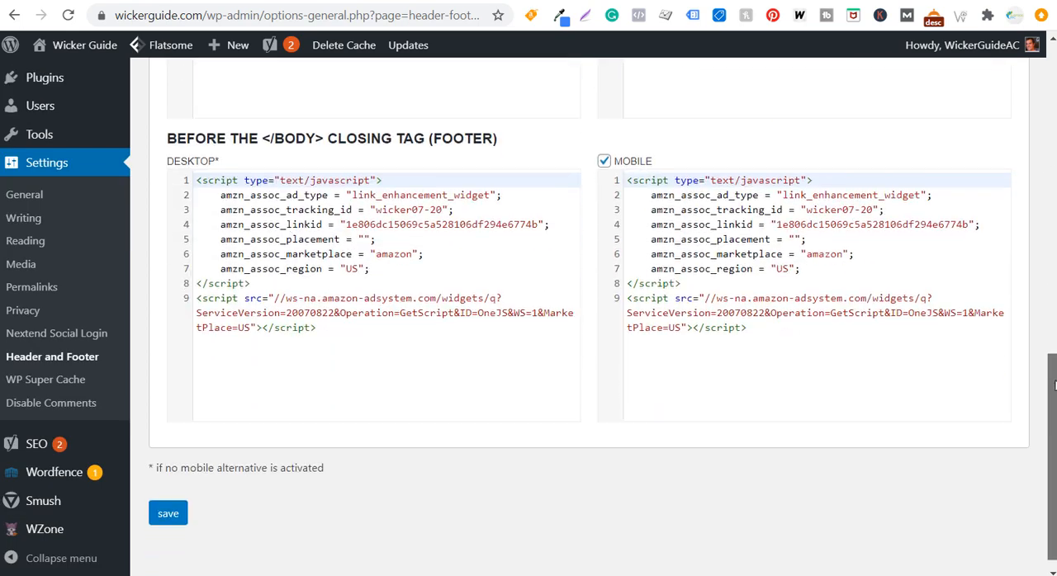
left_click(169, 502)
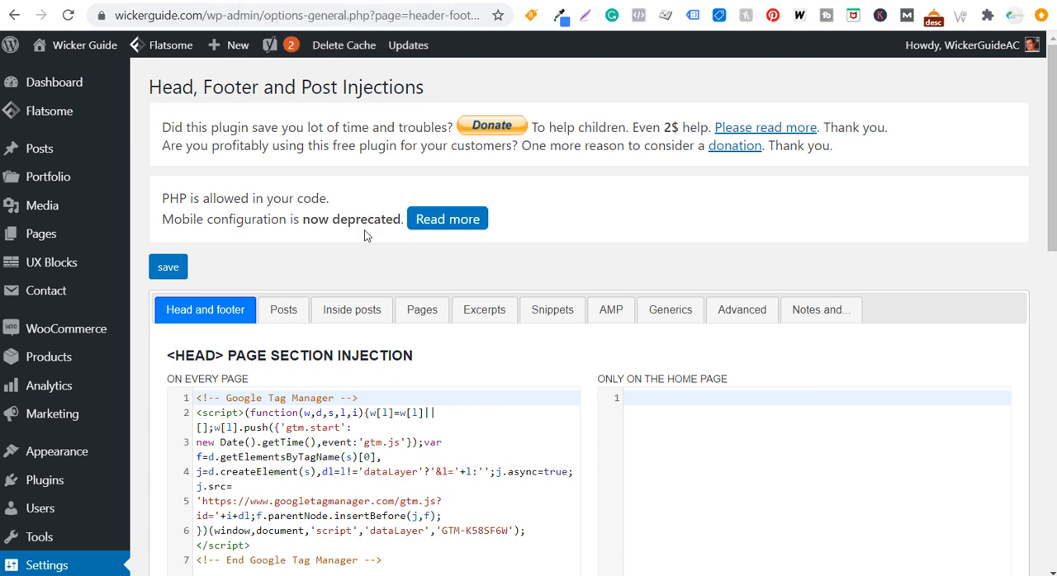
scroll(363, 236, "down", 1)
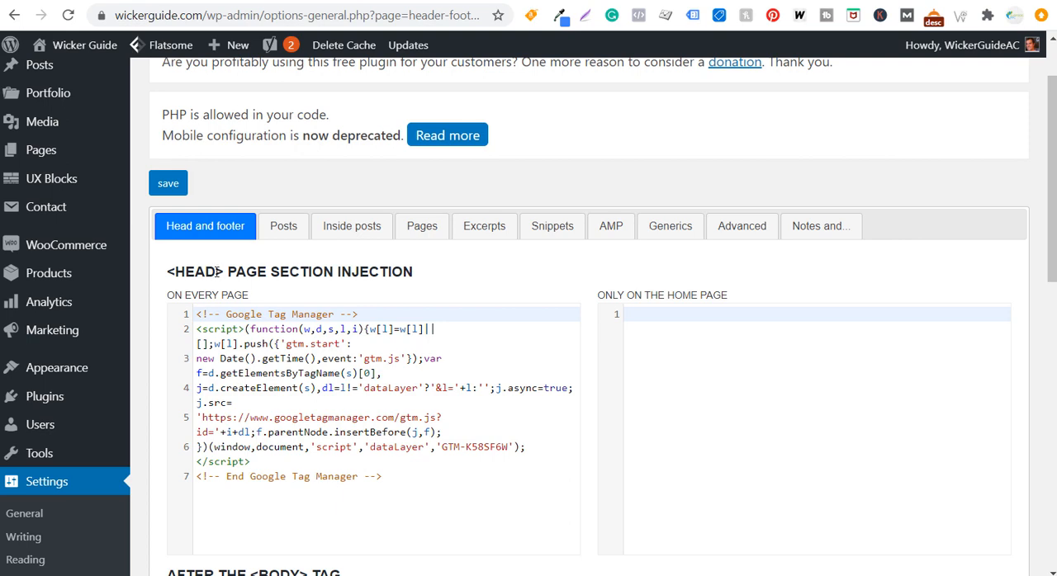
scroll(346, 285, "down", 3)
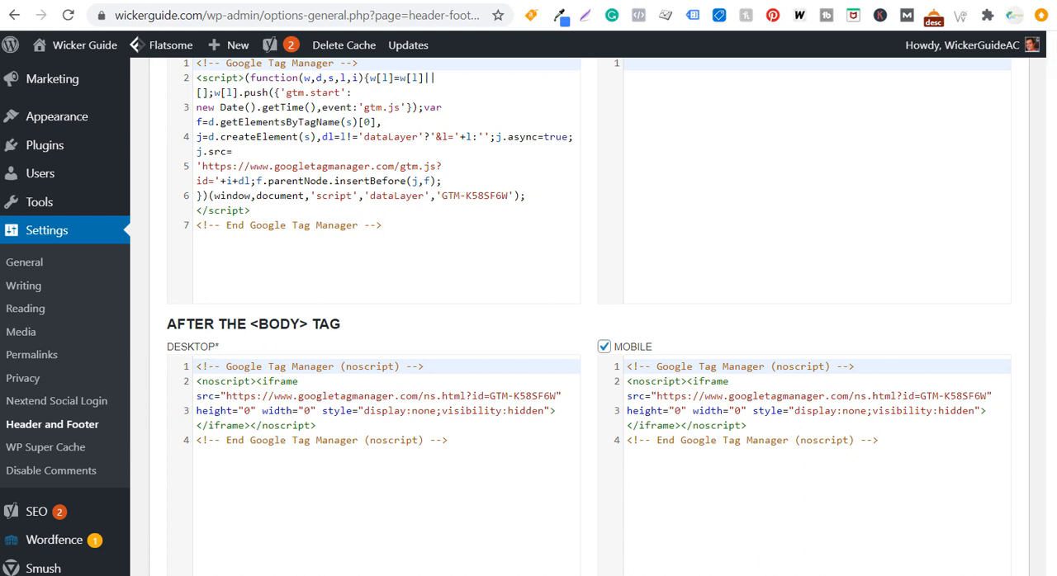
Return to the wickerguide.com workspace in Tag Manager and open its Submit Changes form
left_click(168, 1)
left_click(109, 182)
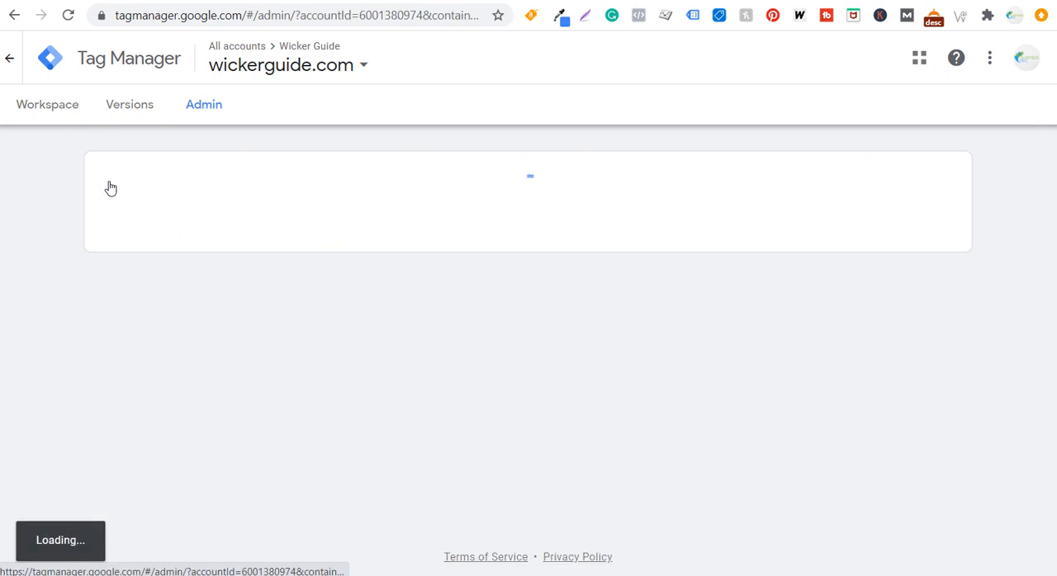
left_click(51, 109)
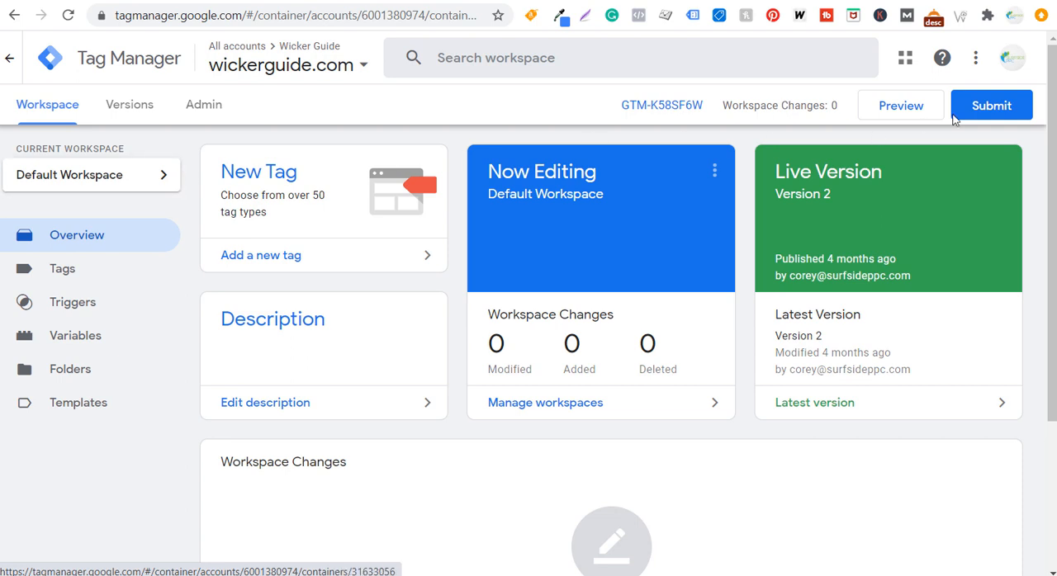
left_click(987, 107)
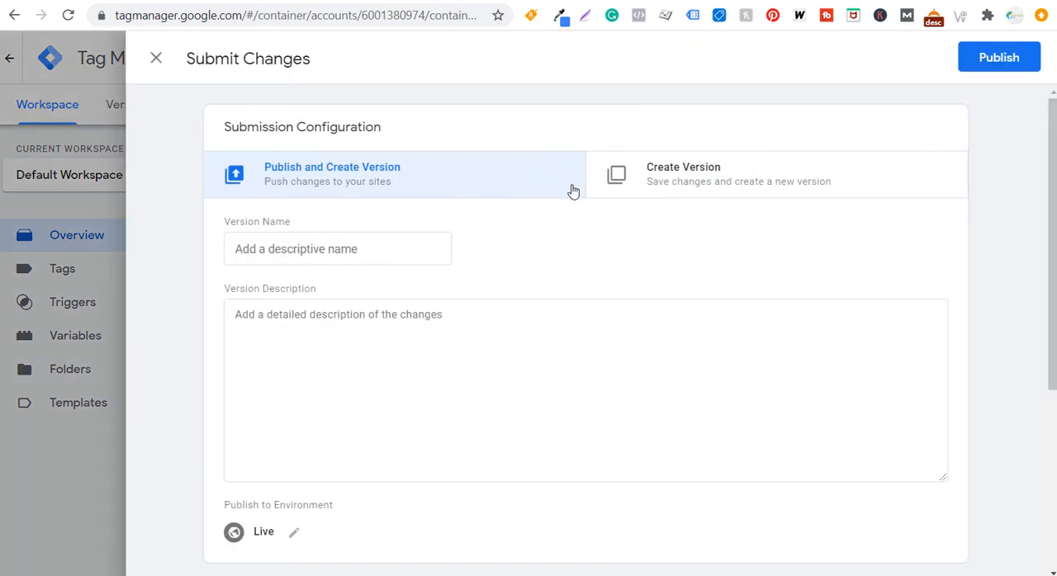
Name the container version "Added Tags", reuse that text as its description, and publish it to the Live environment
left_click(316, 247)
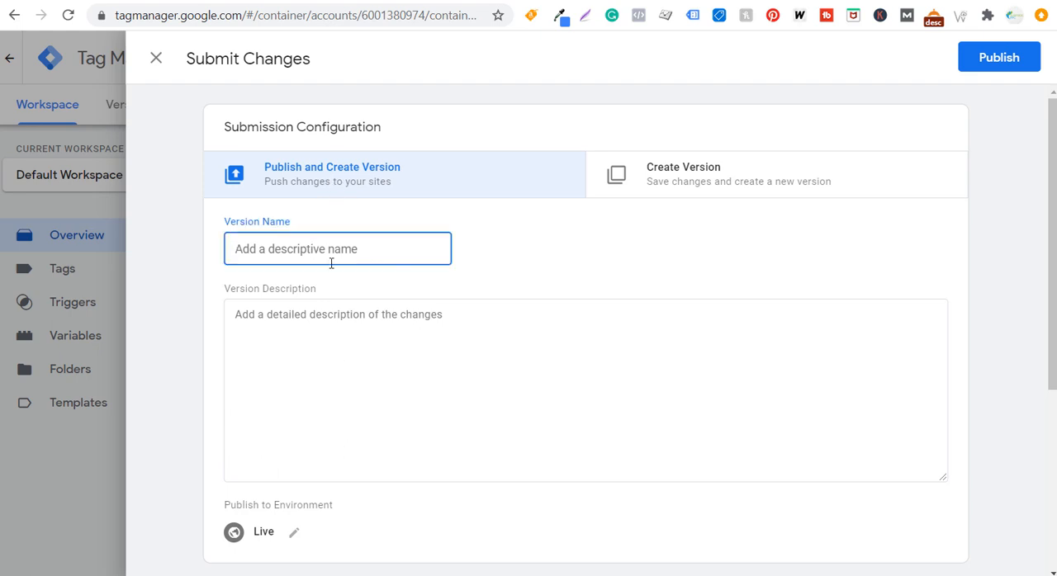
type("Added Tagsd")
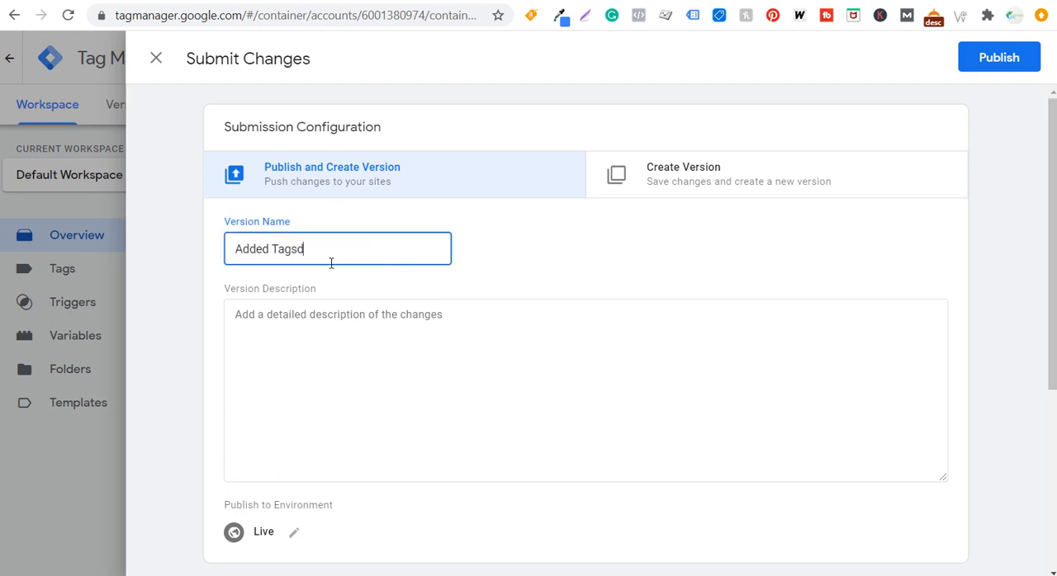
left_click_drag(330, 261, 187, 255)
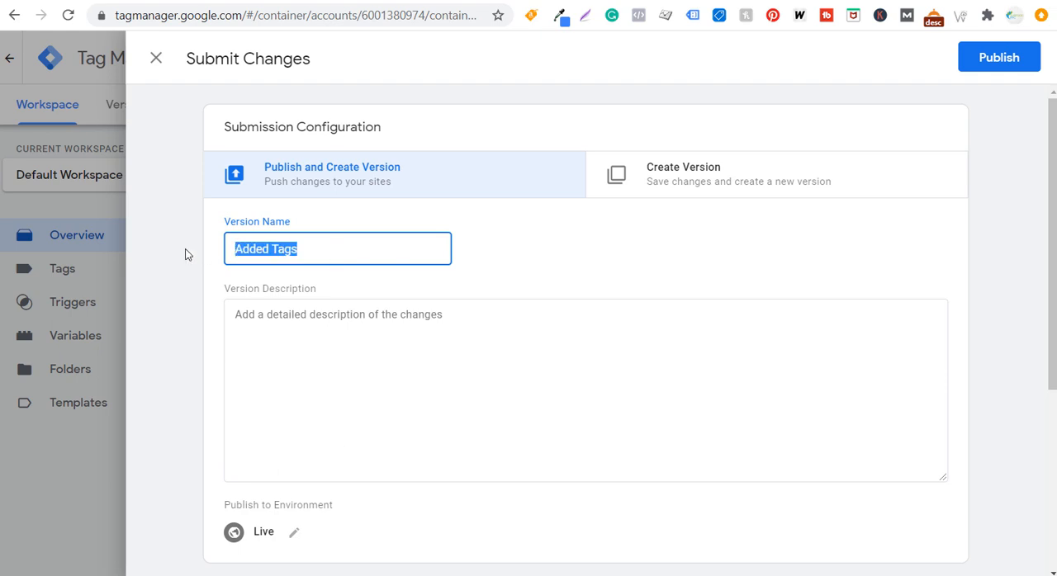
key("ctrl+c")
left_click(364, 360)
key("ctrl+v")
left_click(1009, 61)
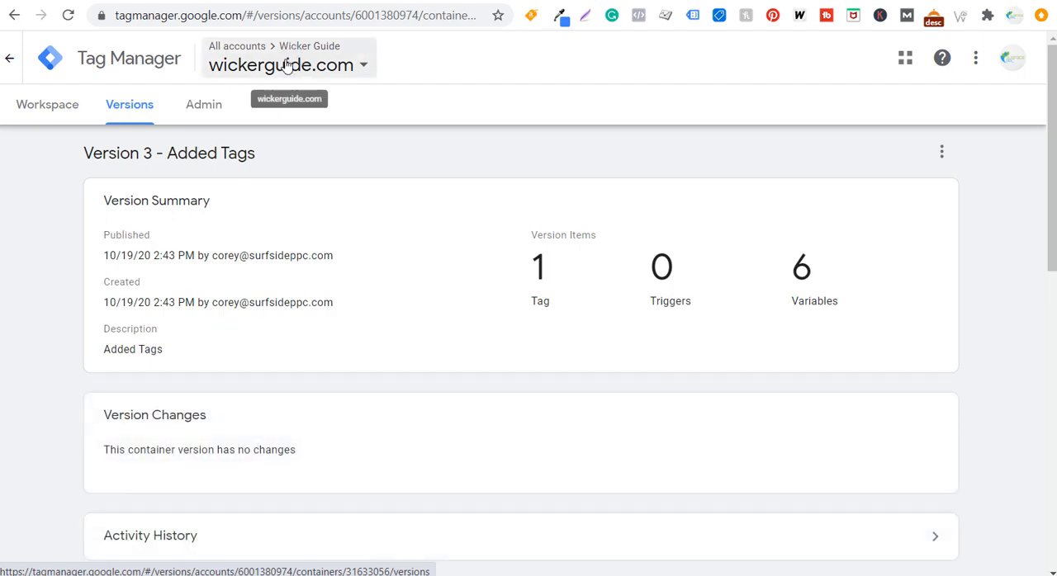
View the Tag Assistant (by Google) extension page and check the Wicker Chairs page with Tag Assistant
left_click(17, 2)
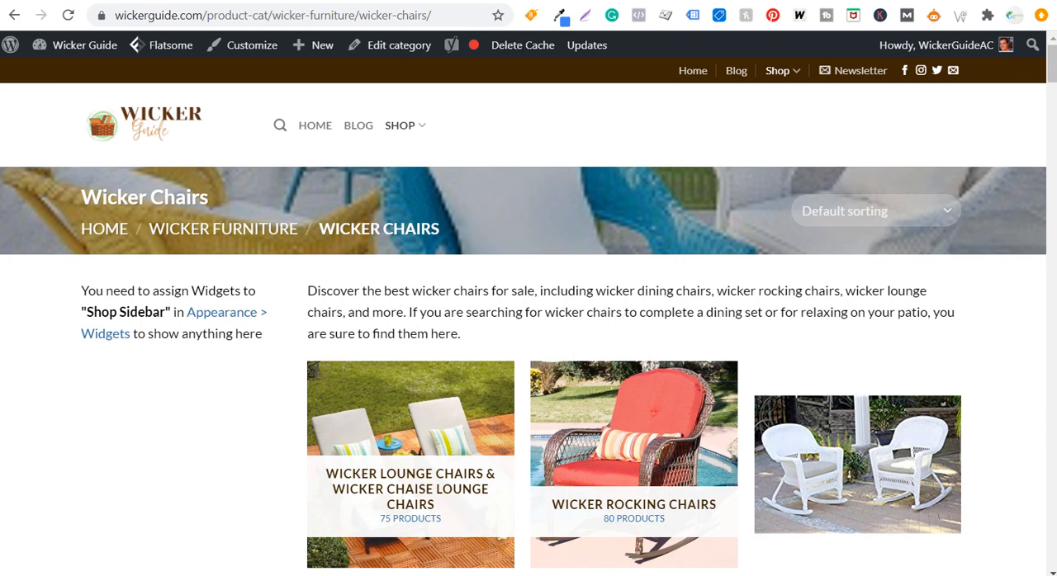
left_click(73, 1)
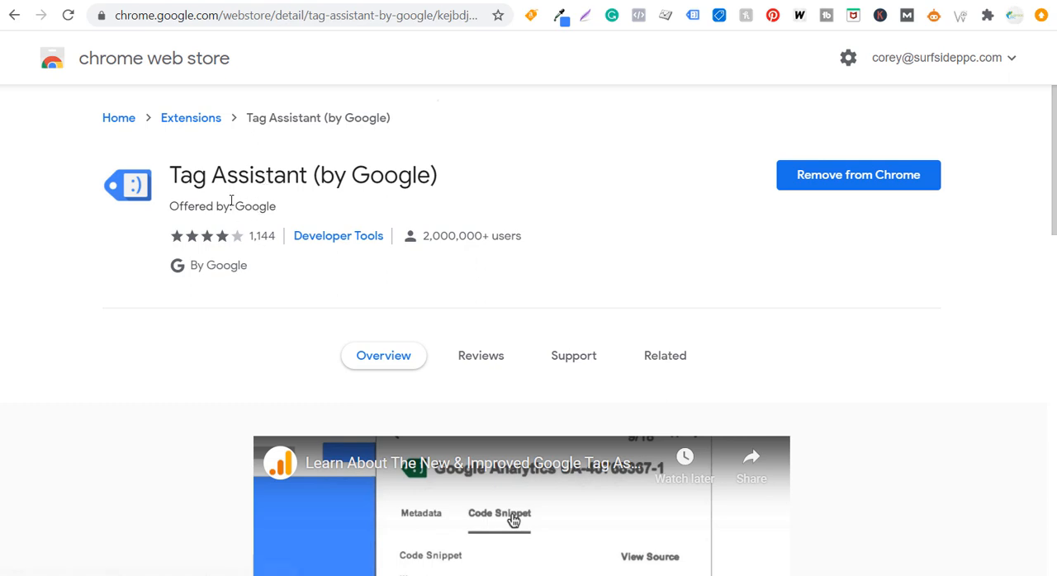
left_click(20, 4)
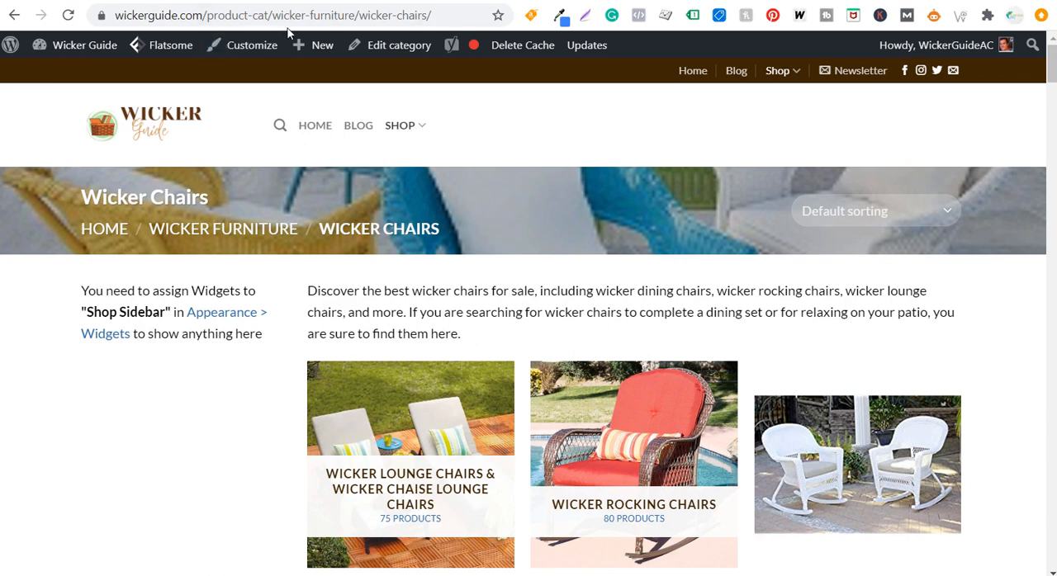
left_click(692, 17)
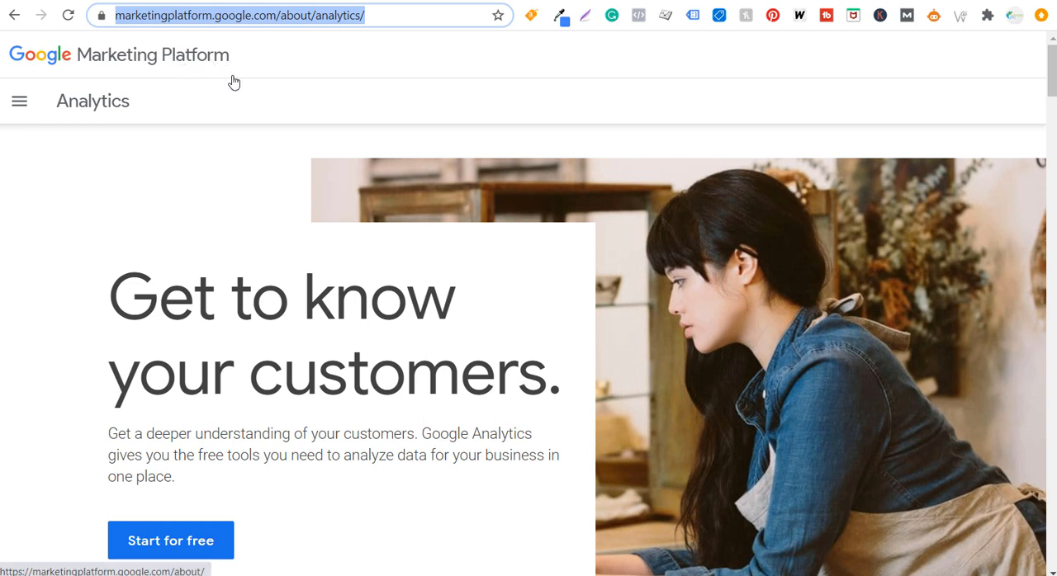
Open Google Analytics from the Marketing Platform page, view the list of analytics accounts, and go to the Wicker Guide admin area
left_click(206, 540)
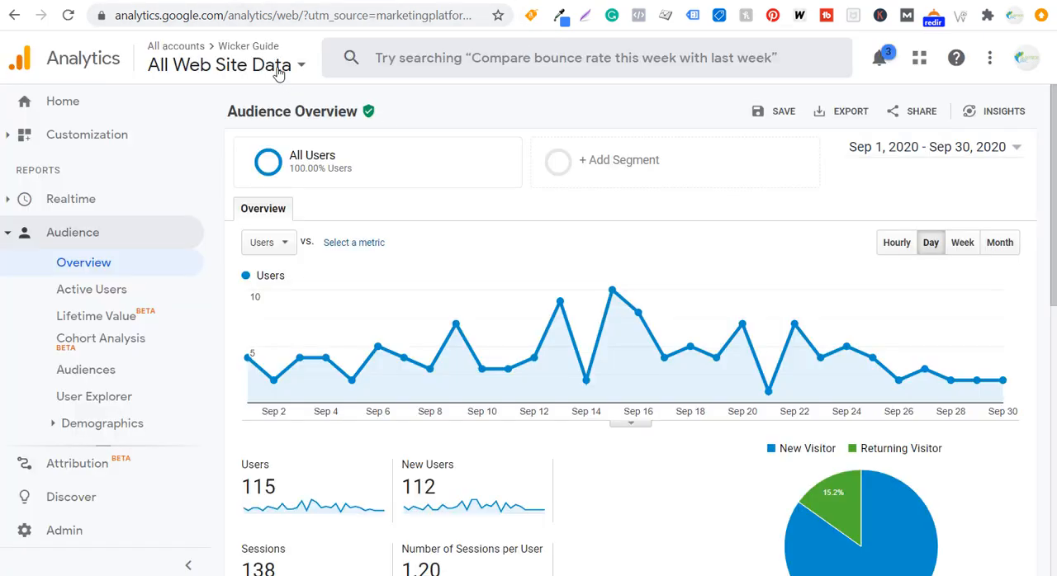
left_click(206, 65)
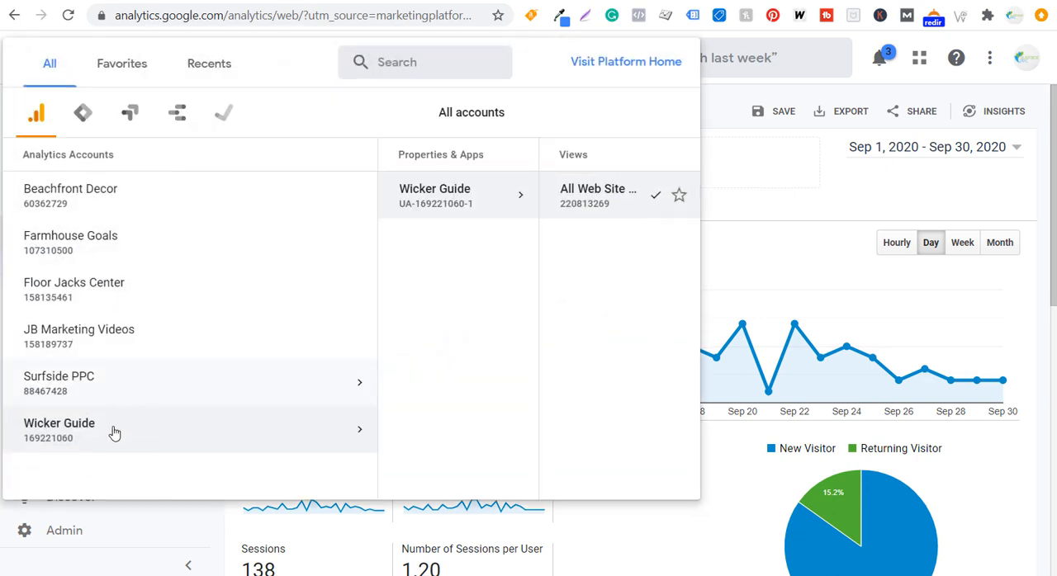
left_click(66, 535)
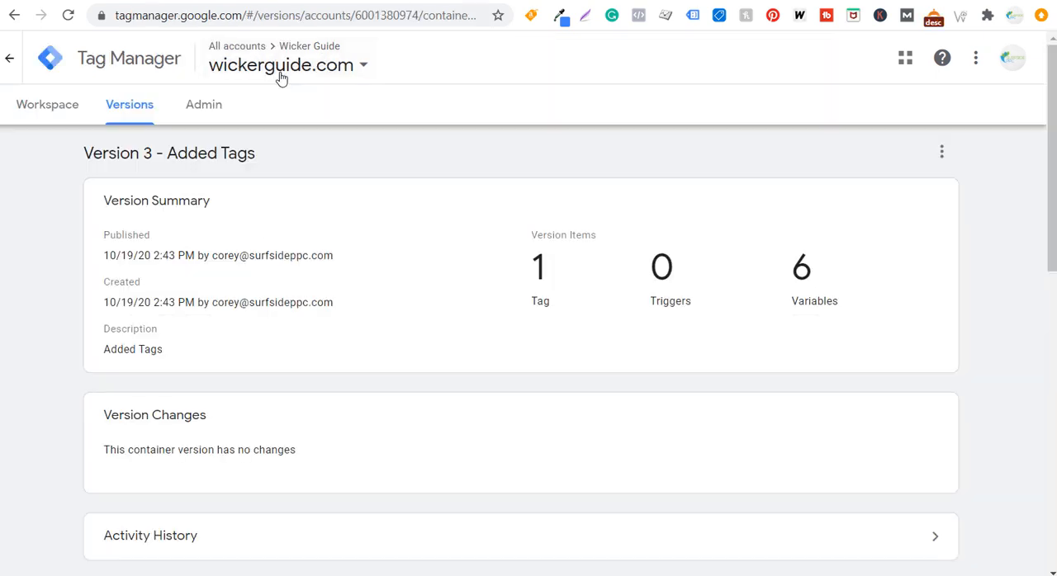
Start a new tag named "Google Analytics" in the wickerguide.com workspace, using the Google Analytics: Universal Analytics type with the Page View track type
left_click(51, 114)
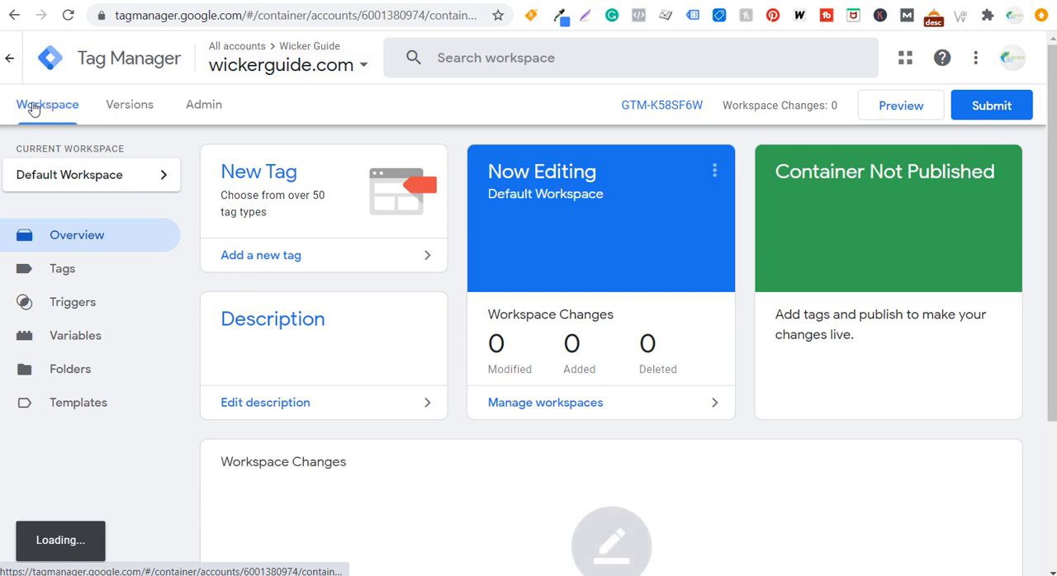
left_click(302, 263)
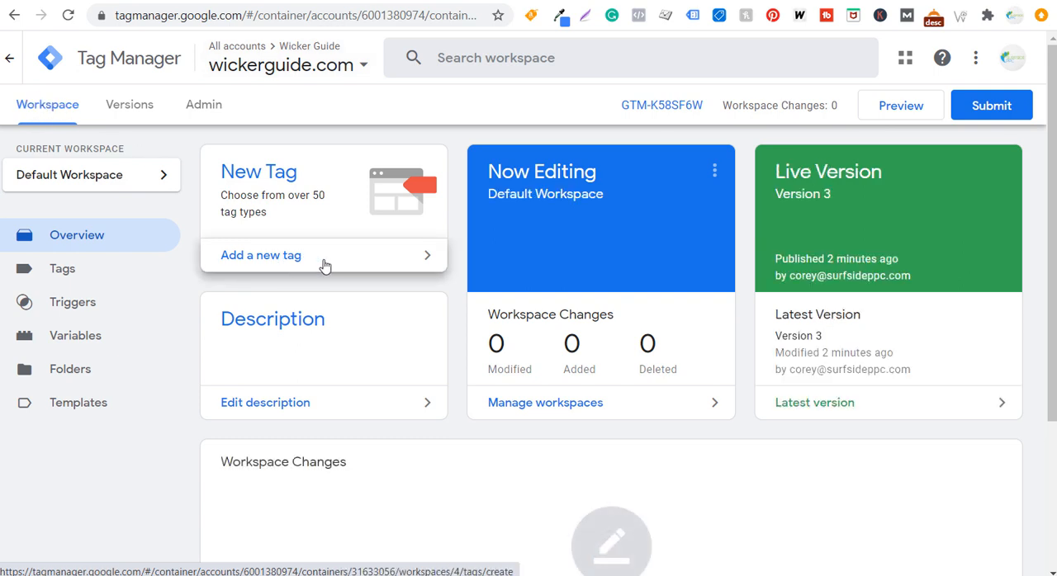
triple_click(238, 55)
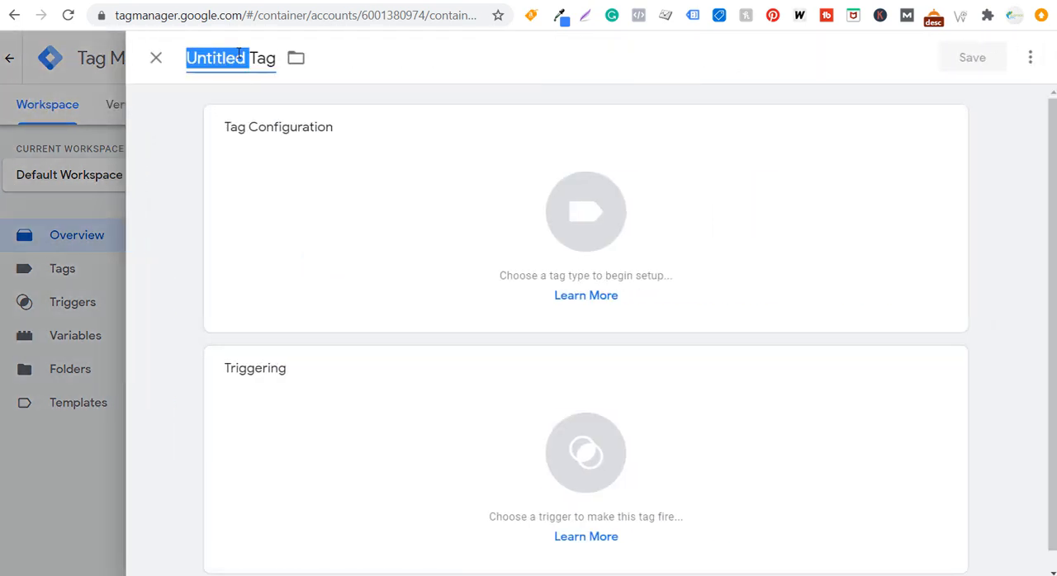
type("Google Analytics")
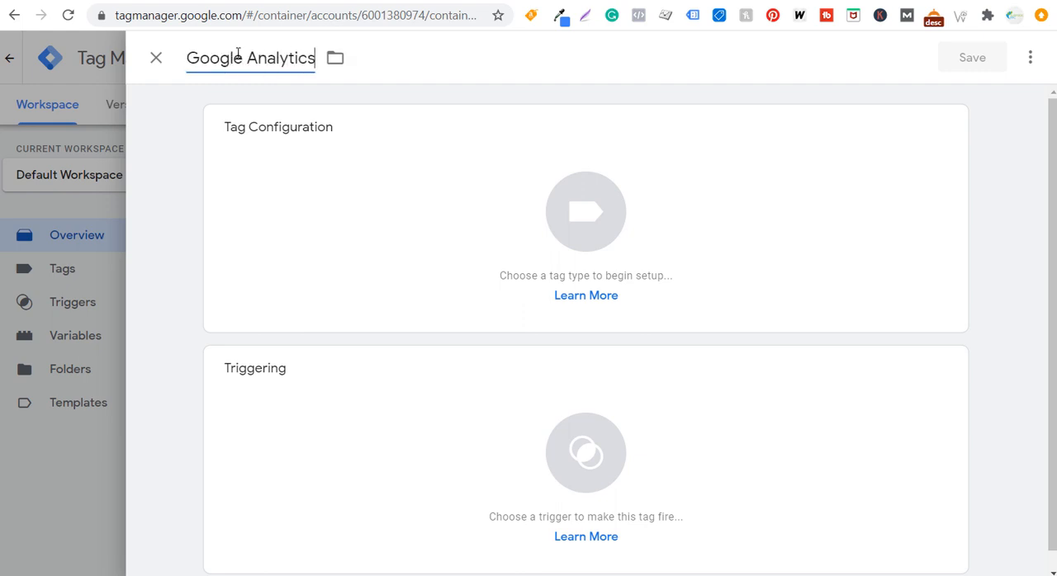
left_click(477, 225)
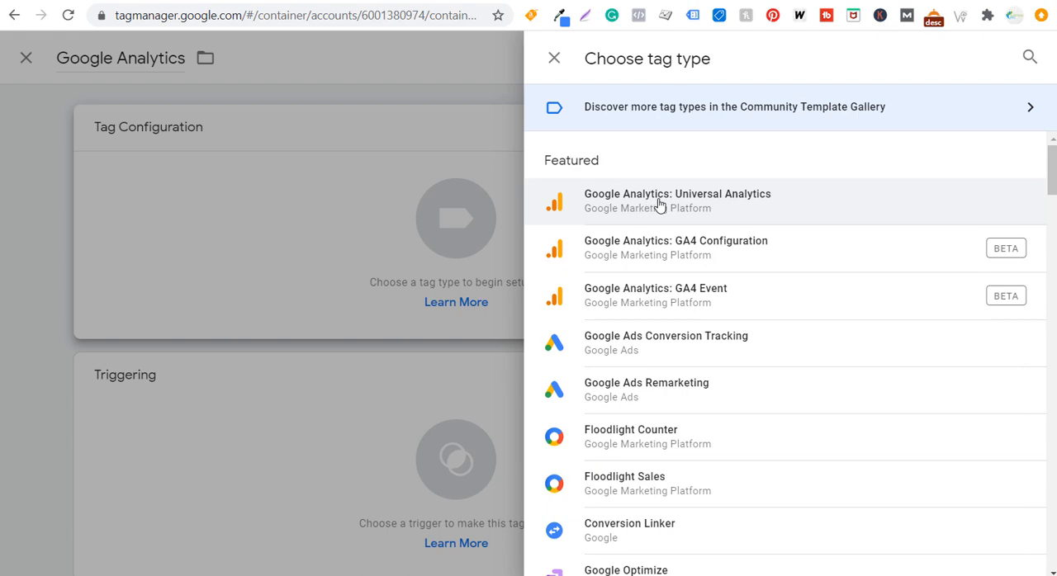
left_click(736, 196)
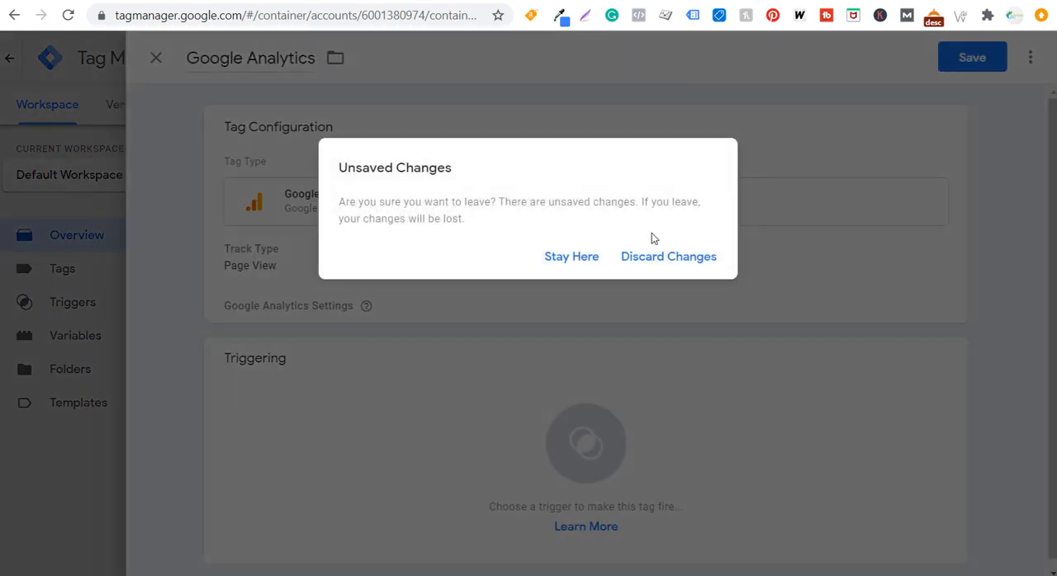
left_click(569, 259)
left_click(329, 261)
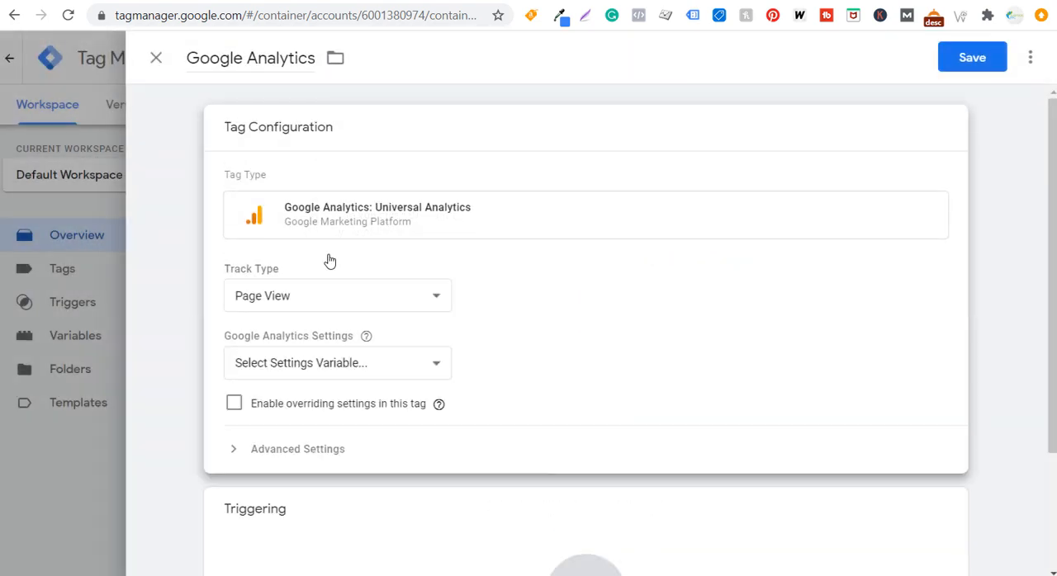
Start a new Google Analytics Settings variable from the tag's settings and name it "GA Tracking ID"
left_click(331, 366)
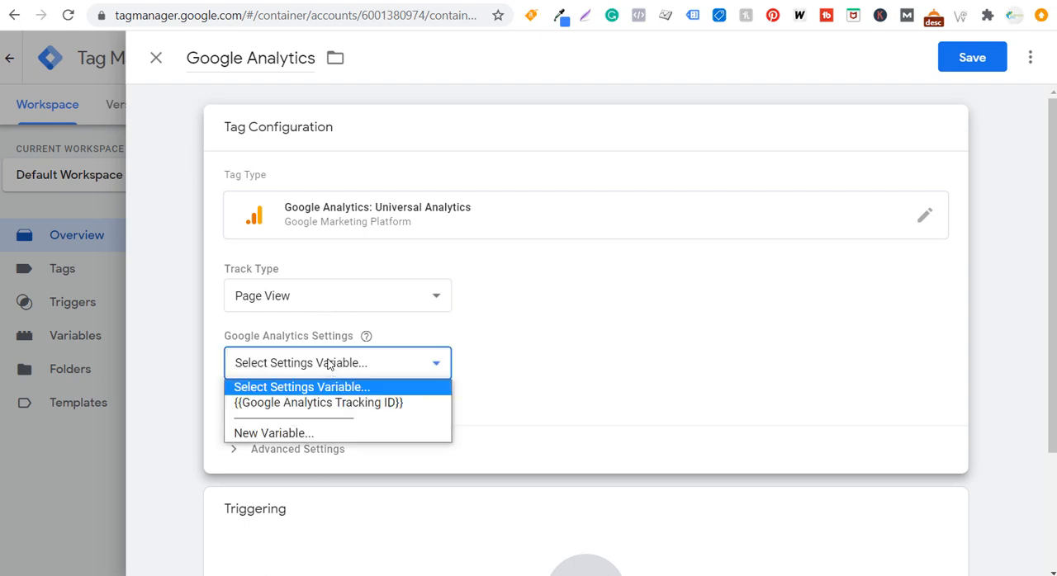
left_click(267, 432)
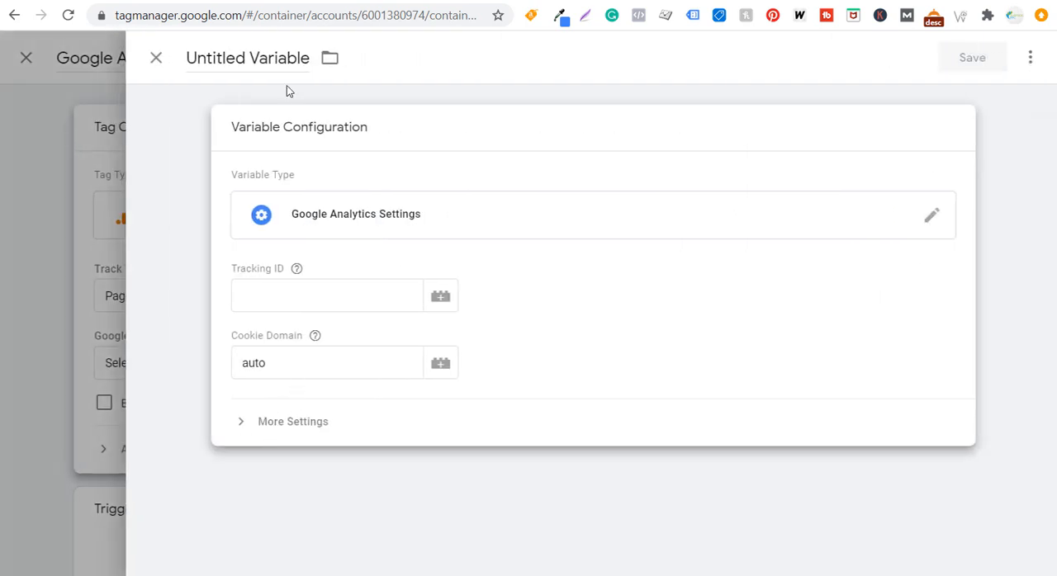
left_click(265, 62)
type("Go")
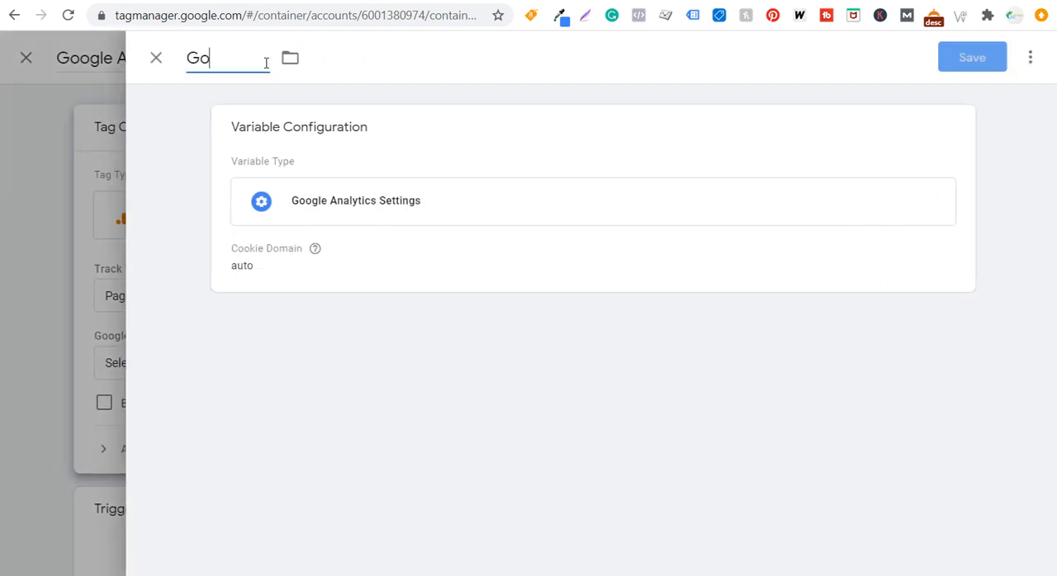
key("BackSpace")
type("A Tracki")
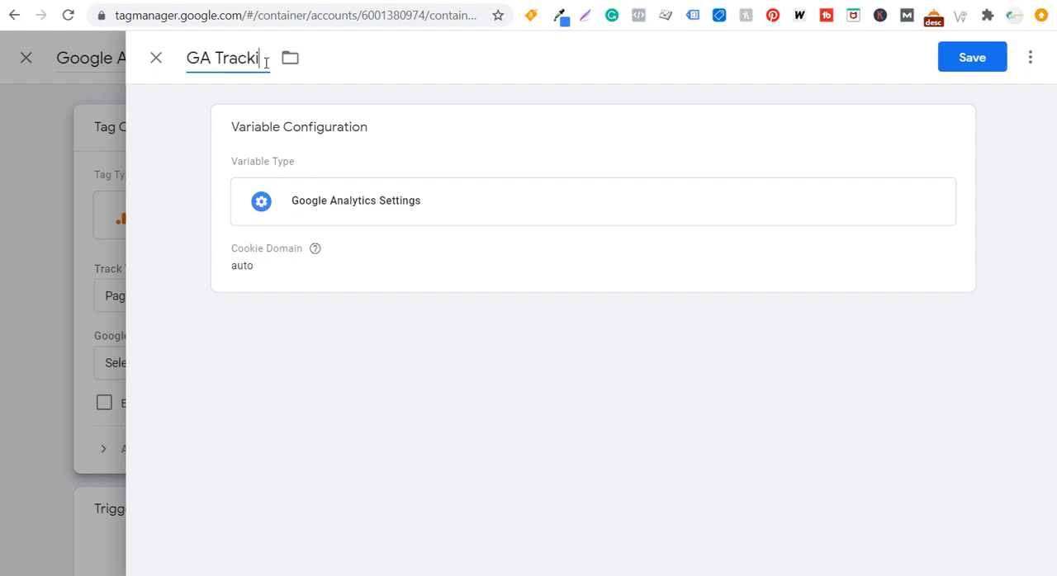
type("ng ID")
left_click(525, 146)
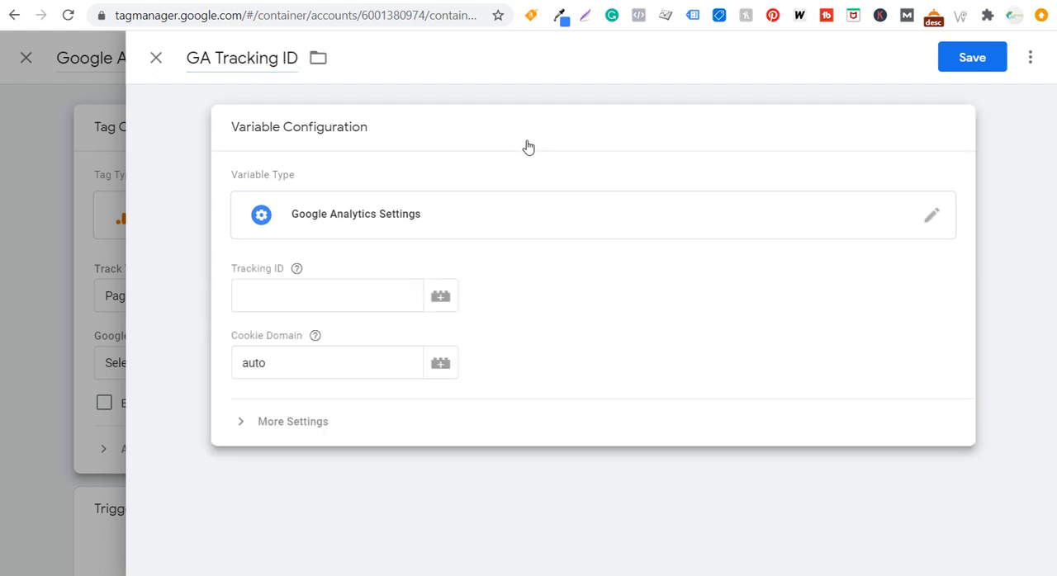
Copy the Tracking Id from the Wicker Guide property's settings in Google Analytics, and return to the admin overview
left_click(327, 295)
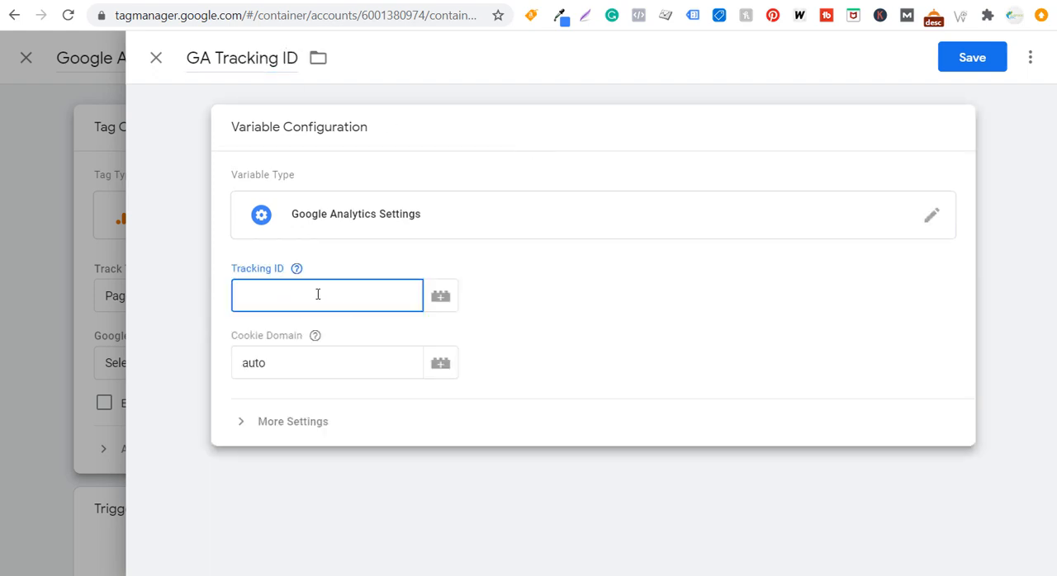
left_click(376, 1)
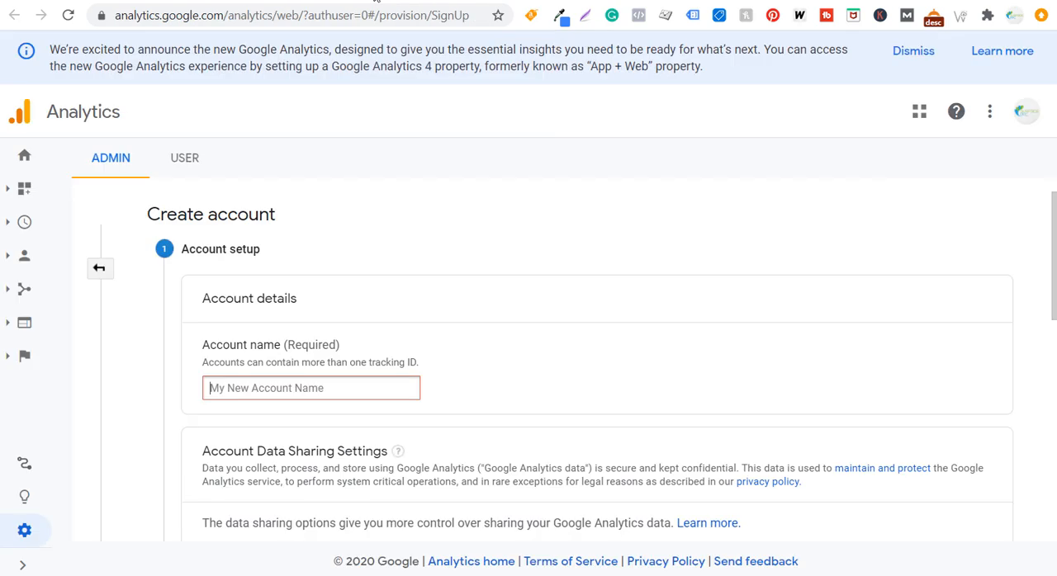
left_click(98, 268)
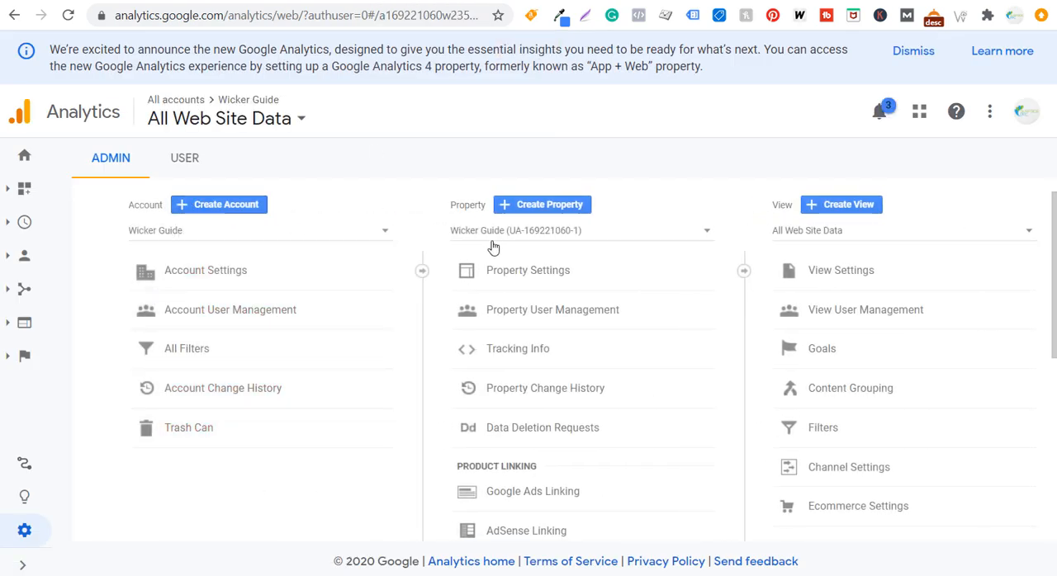
left_click(543, 273)
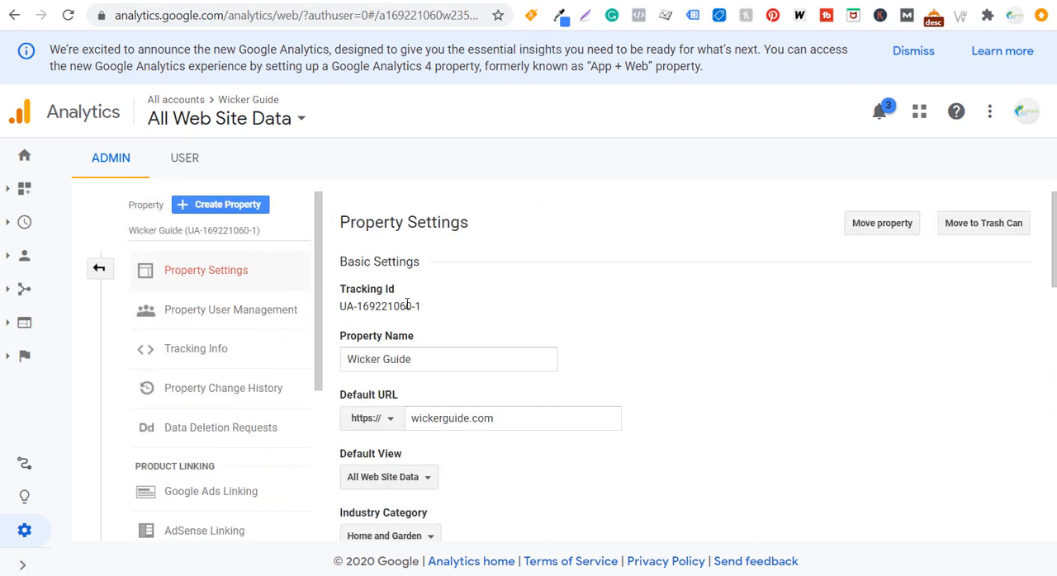
left_click_drag(350, 305, 436, 306)
key("ctrl+c")
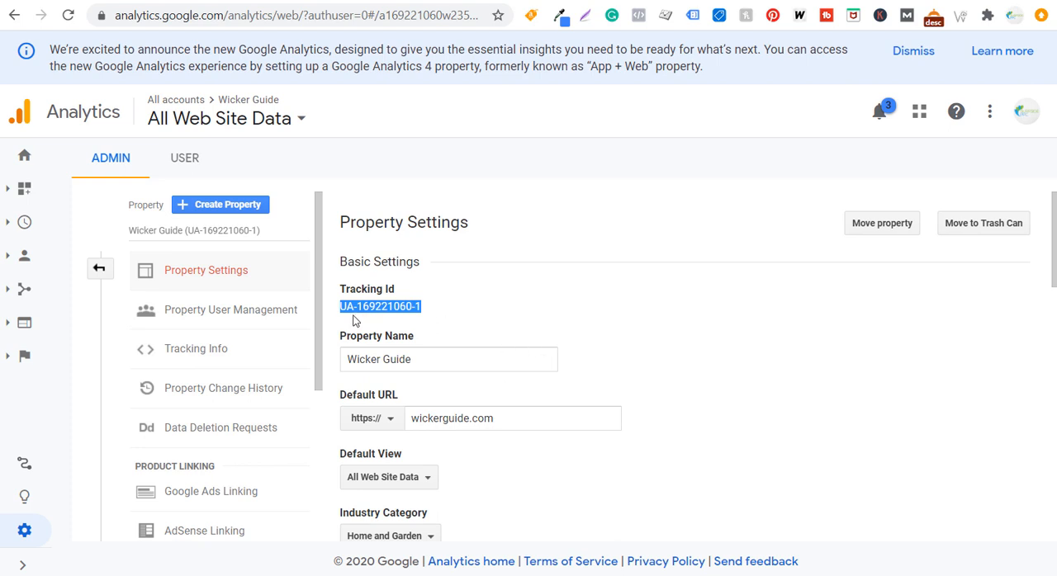
left_click(100, 272)
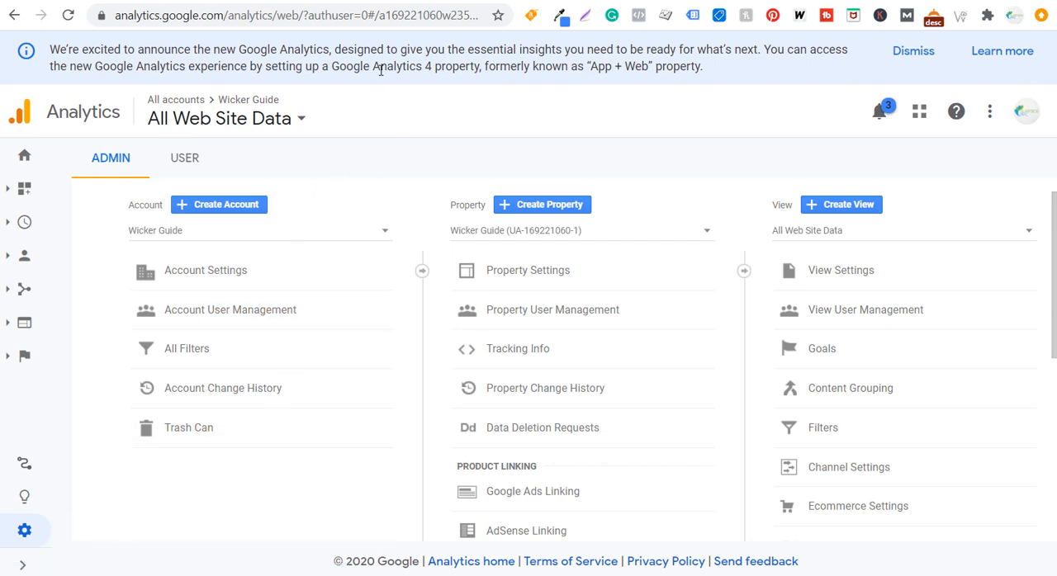
Switch back to Tag Manager, paste the copied ID as the GA Tracking ID variable's Tracking ID, and save the variable
left_click(286, 0)
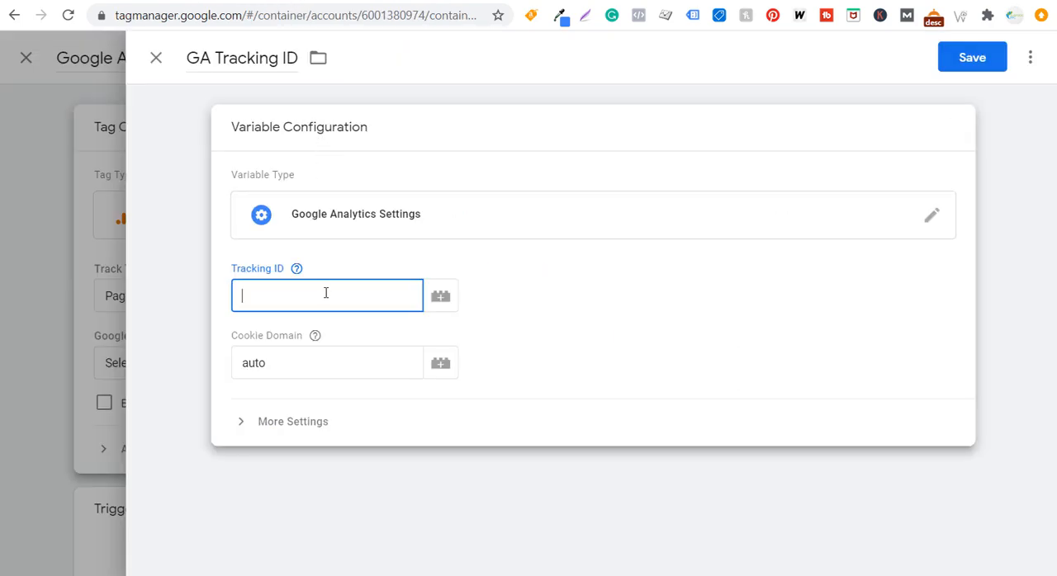
key("ctrl+v")
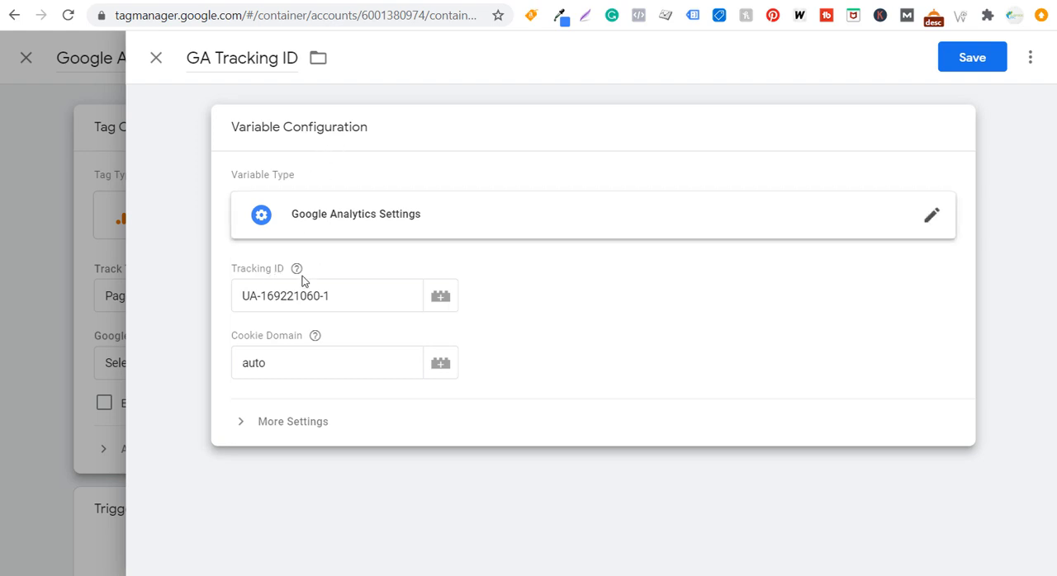
left_click(965, 58)
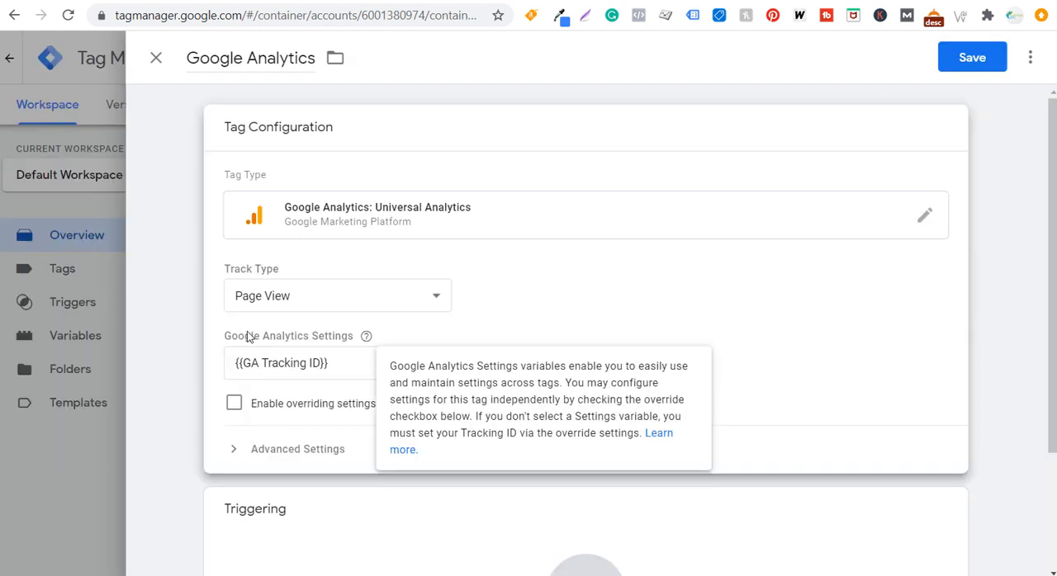
Choose {{GA Tracking ID}} as the tag's Google Analytics Settings variable and close the tag configuration editor
left_click(328, 373)
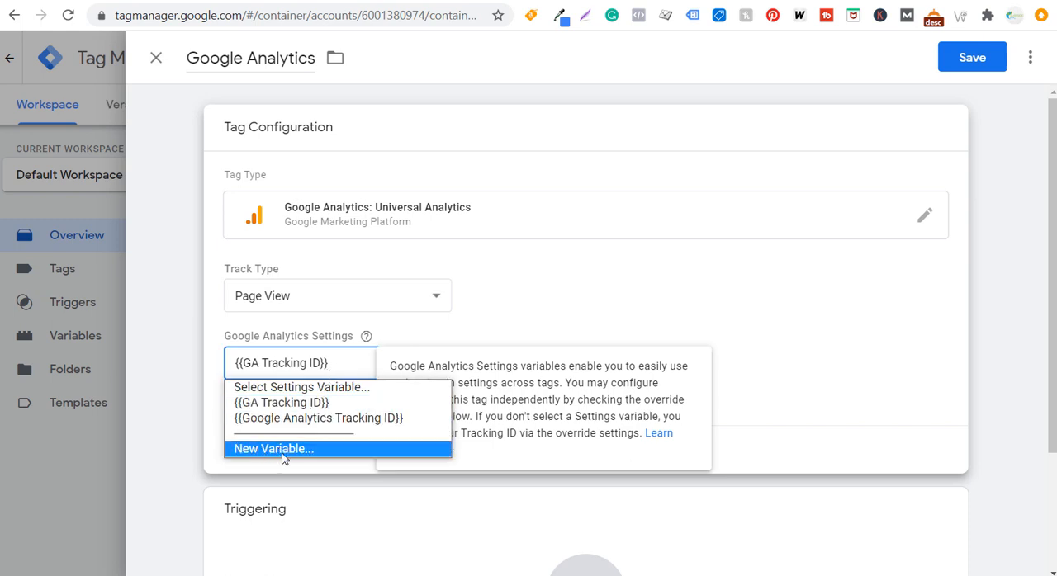
left_click(282, 403)
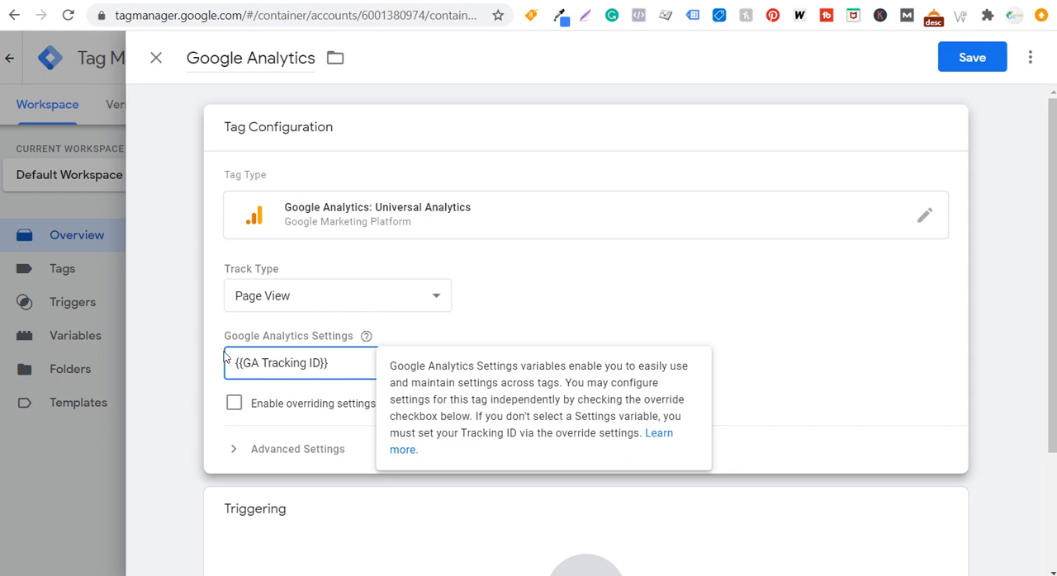
left_click(198, 333)
Set the tag to fire on the All Pages trigger and save it under the name "Google Analytics Tracking"
scroll(196, 339, "down", 3)
left_click(415, 396)
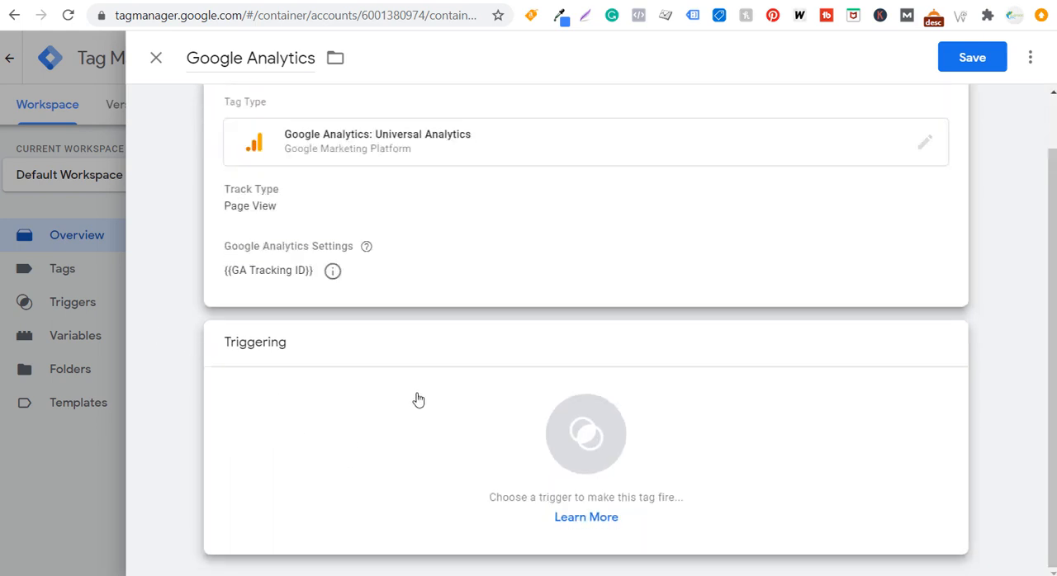
left_click(213, 132)
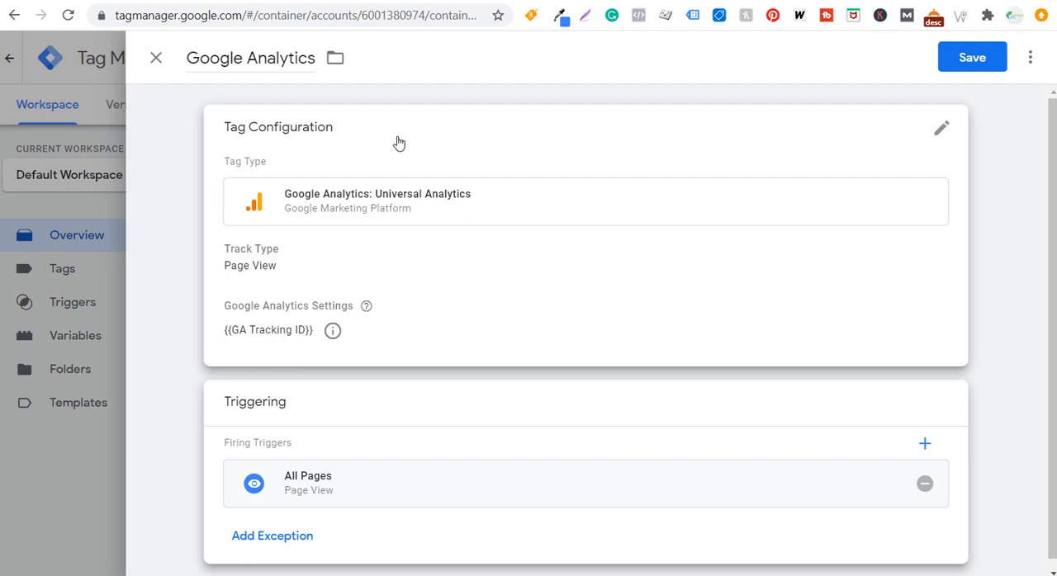
left_click(980, 57)
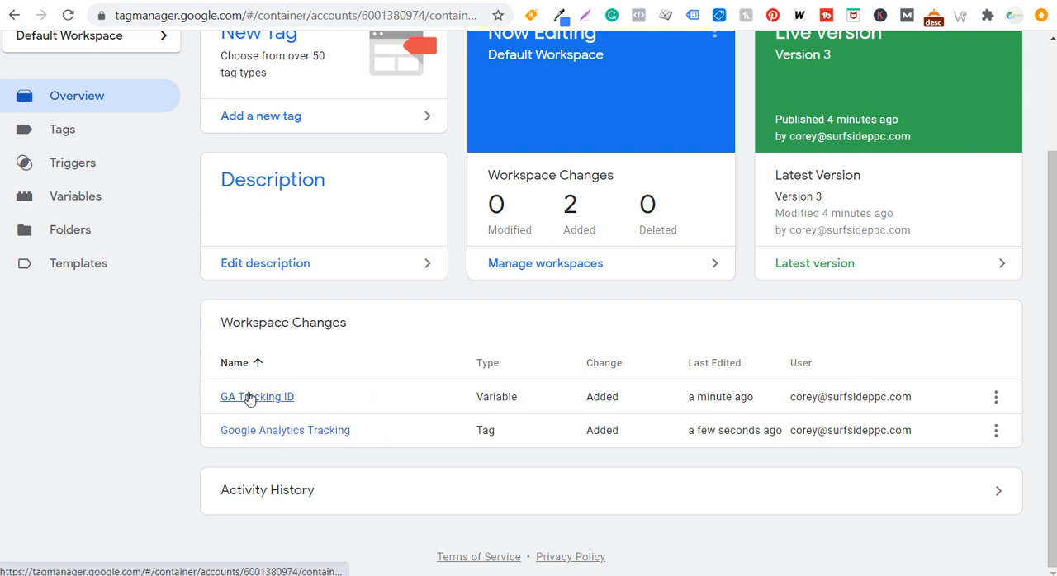
View the Submit Changes form for the workspace and close it without publishing
scroll(425, 337, "up", 3)
left_click(993, 108)
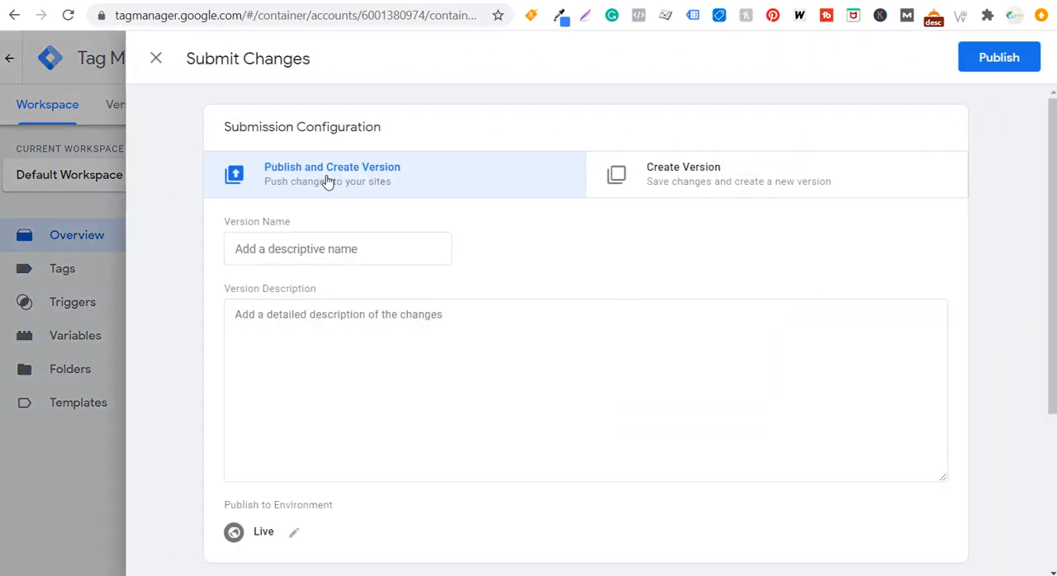
left_click(156, 59)
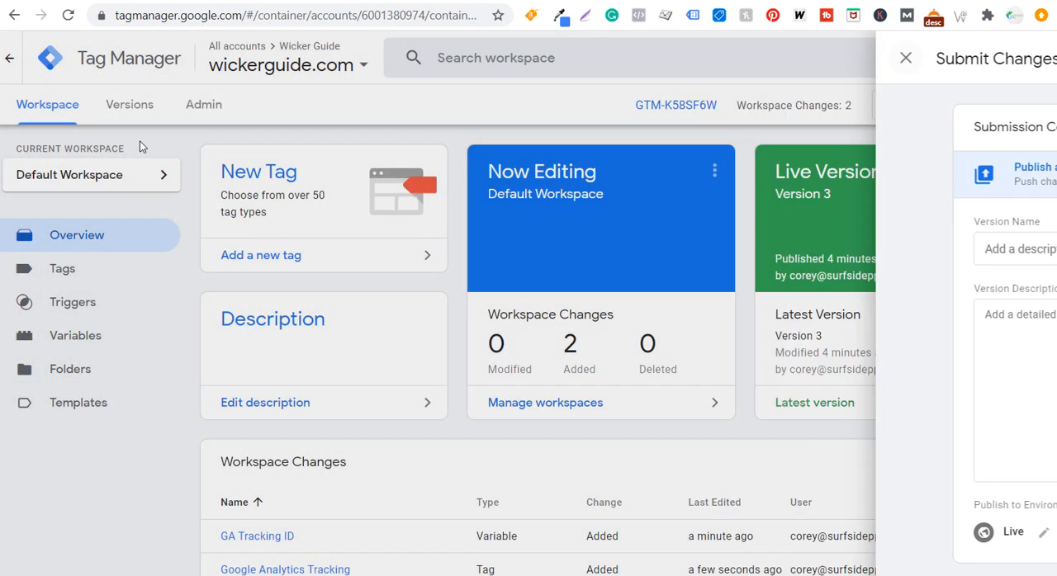
Delete the "Google Analytics Tracking" tag from the workspace's tag list
left_click(87, 279)
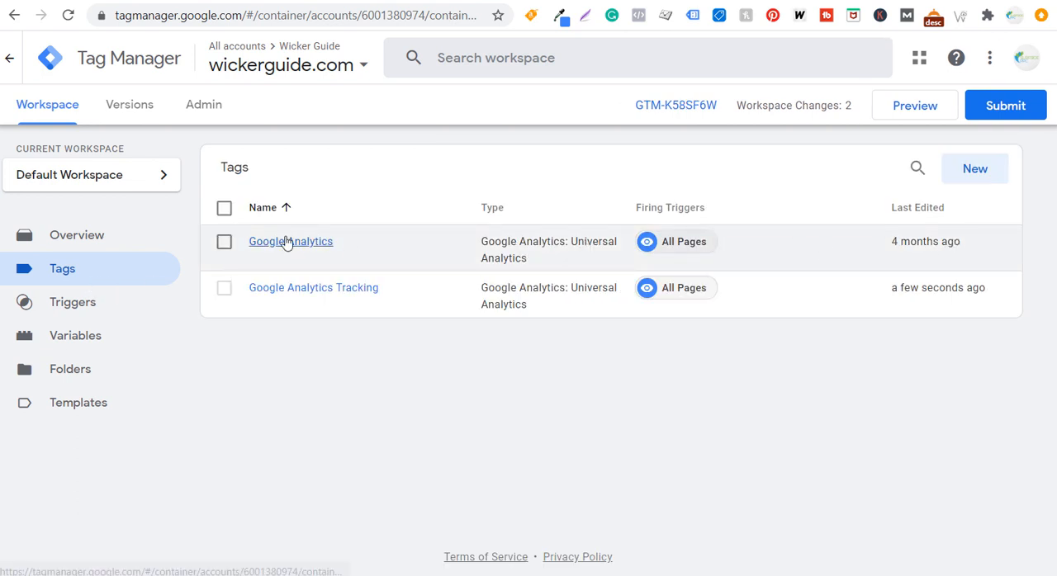
left_click(224, 291)
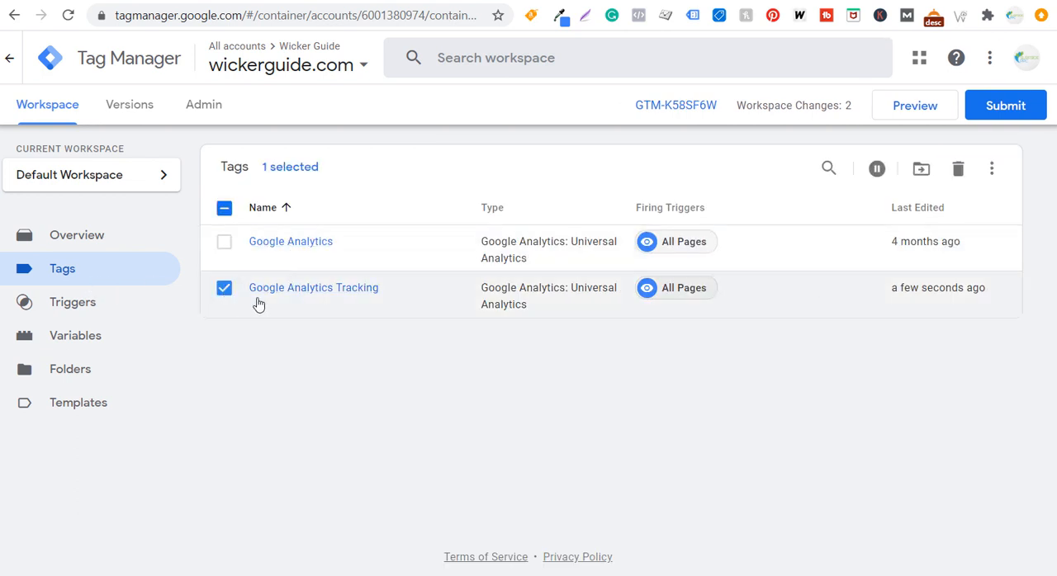
left_click(959, 169)
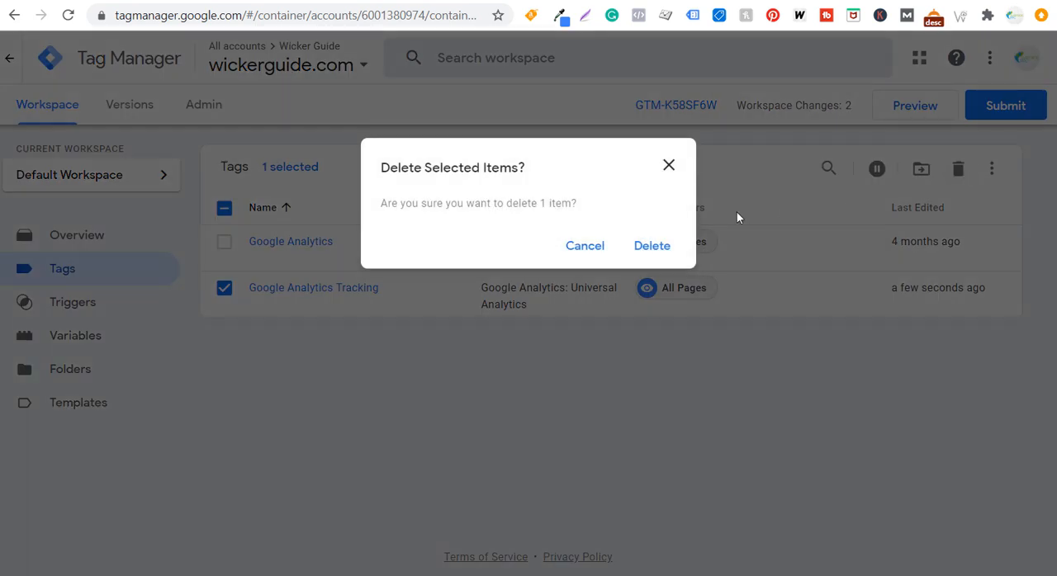
left_click(654, 247)
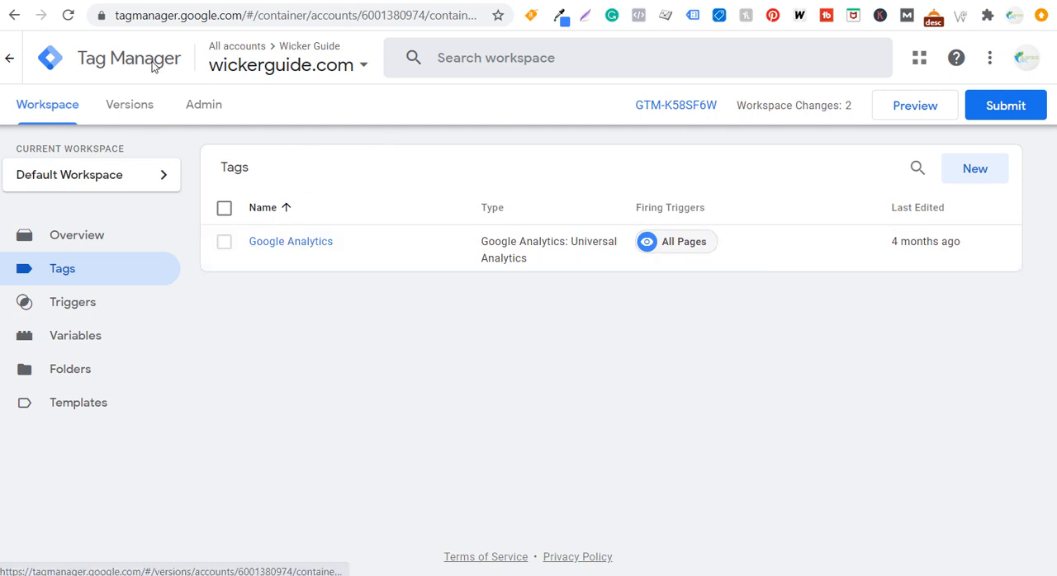
Switch to Google Analytics and open the Tracking Code page of the Wicker Guide property
left_click(331, 1)
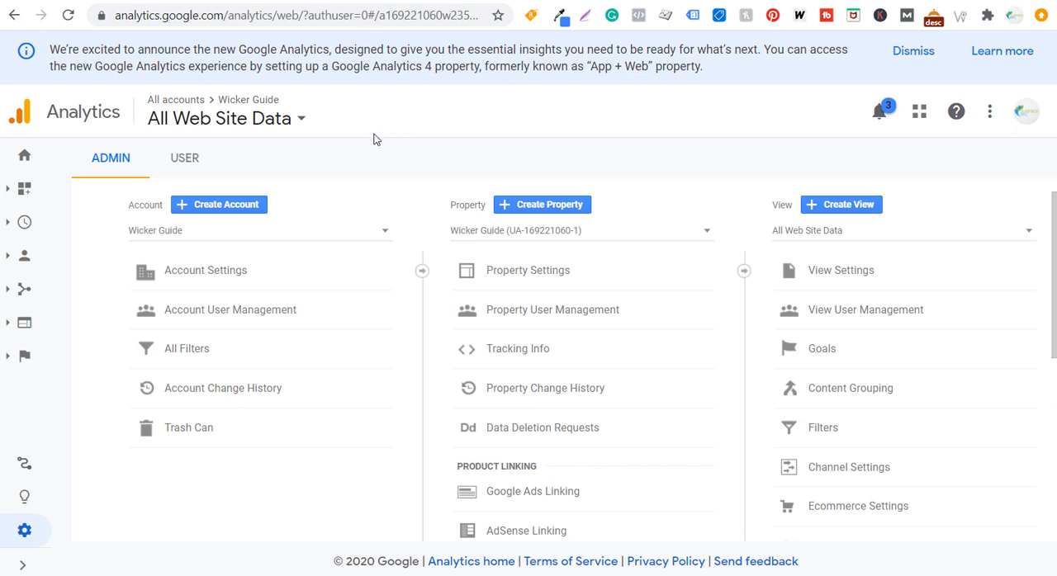
left_click(514, 355)
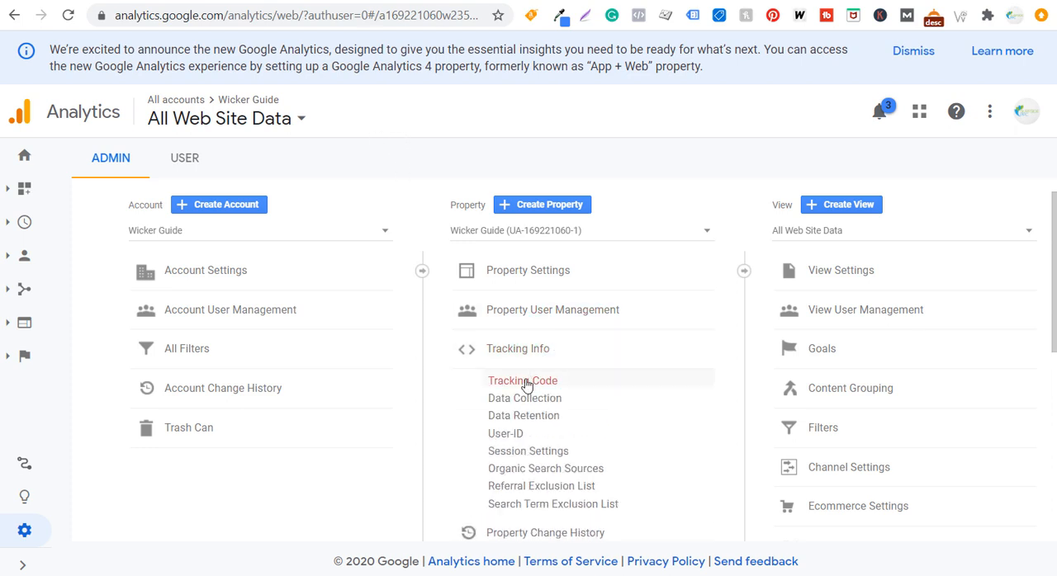
left_click(523, 382)
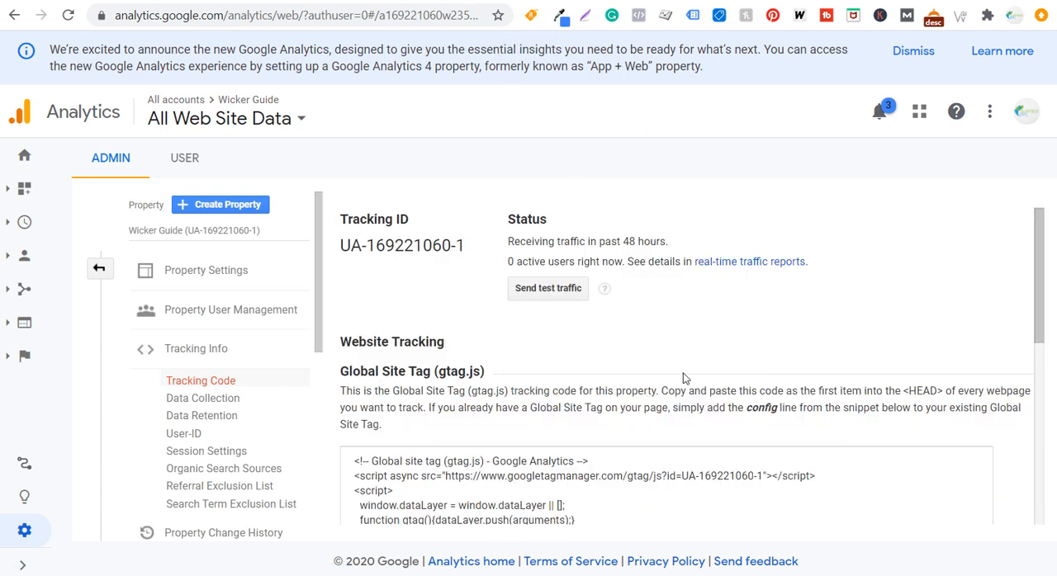
Examine the Global Site Tag code, its HEAD placement instructions and the Tracking ID on the Tracking Code page
scroll(644, 376, "down", 2)
left_click(559, 385)
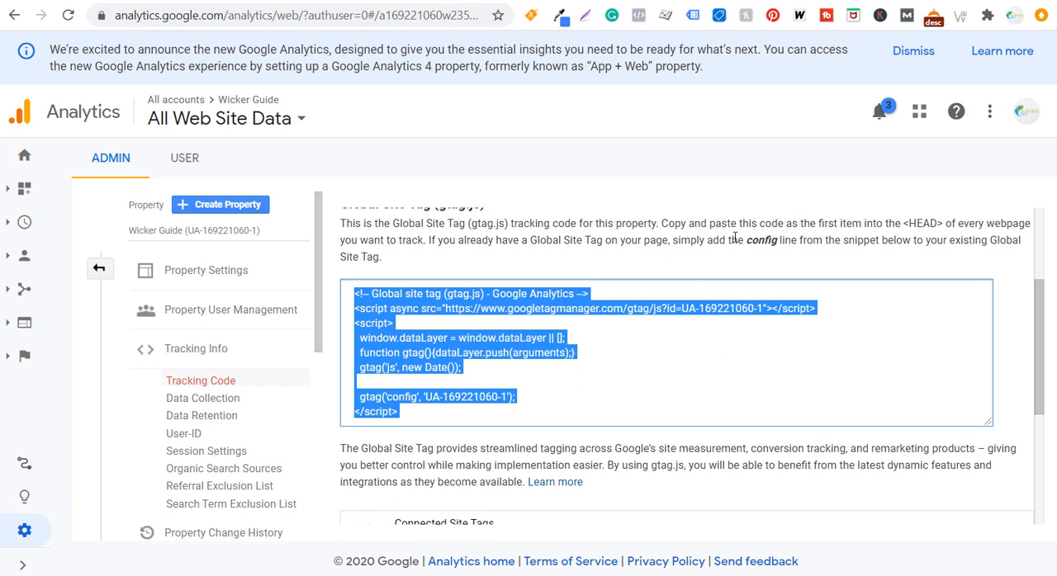
left_click_drag(908, 222, 937, 222)
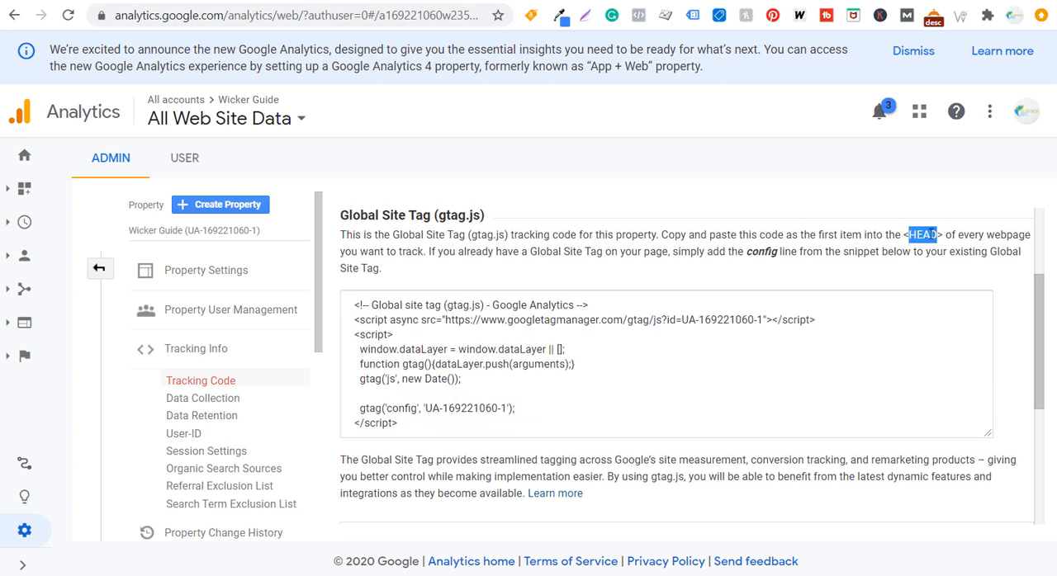
left_click(931, 233)
left_click(474, 319)
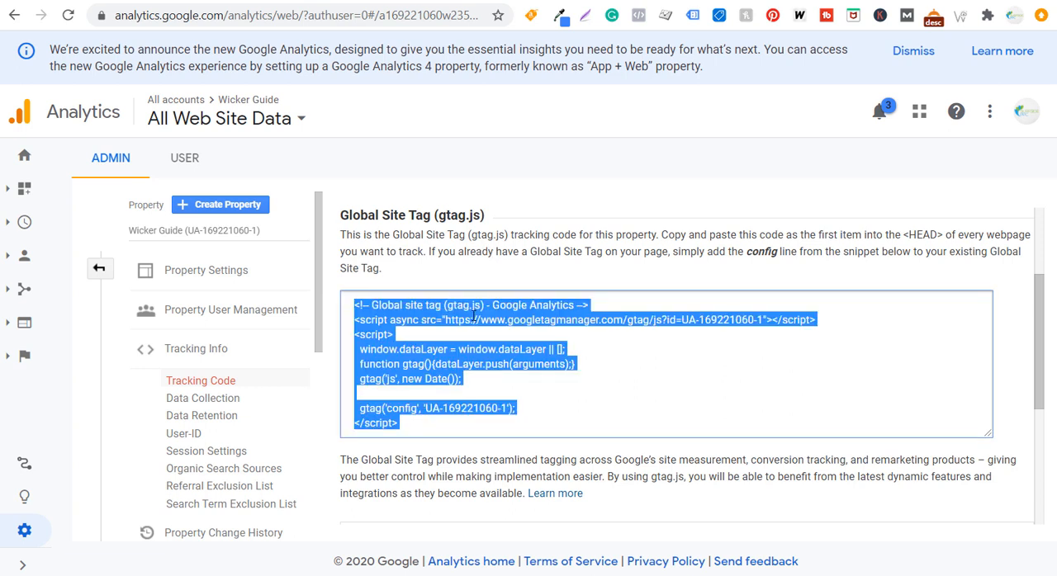
left_click(447, 248)
scroll(448, 244, "up", 2)
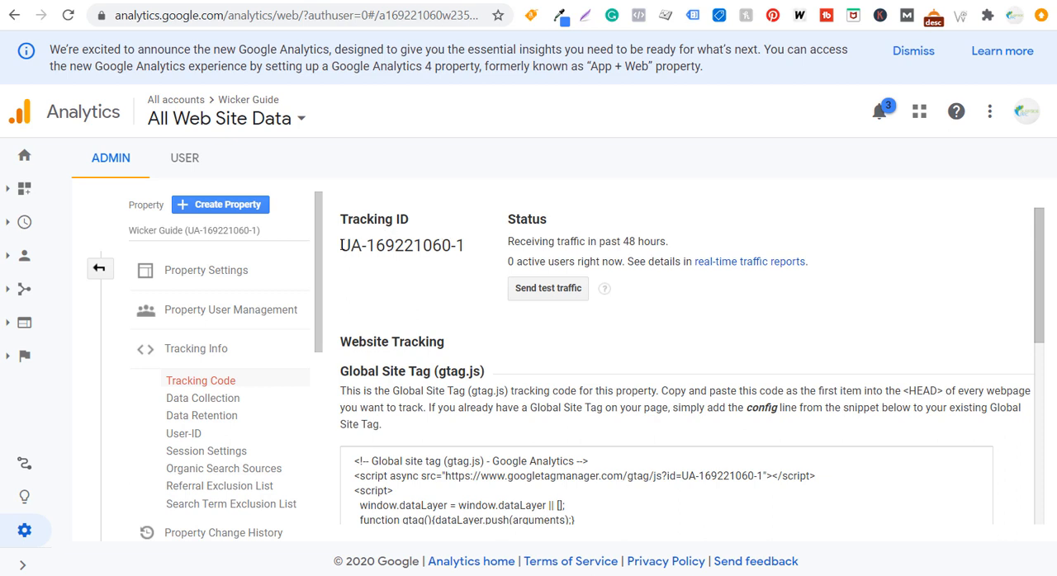
left_click_drag(341, 245, 477, 248)
left_click(476, 248)
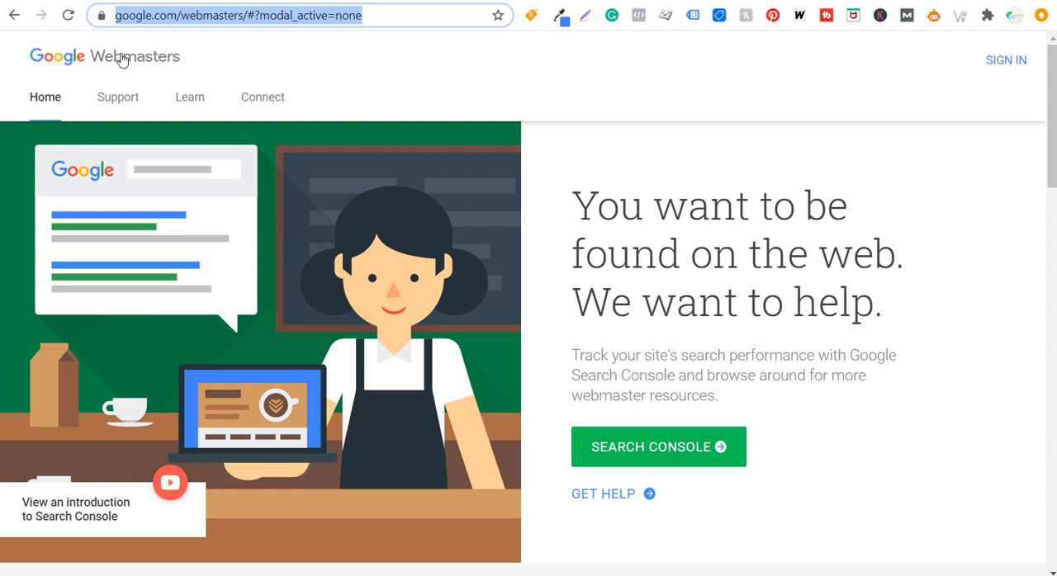
Open Google Search Console from Google Webmasters and view the property type options for adding a property, without adding one
left_click(669, 456)
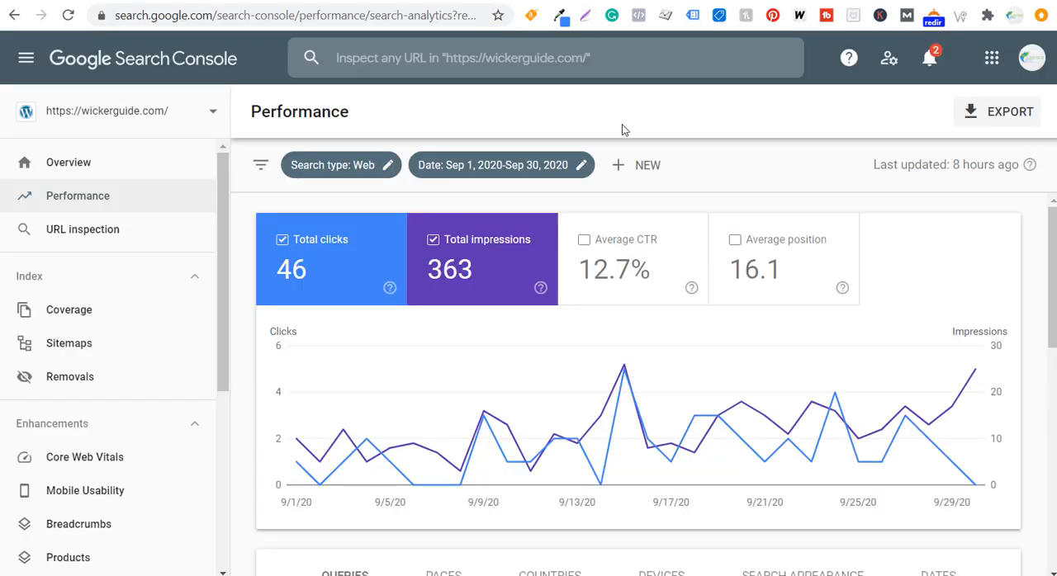
left_click(83, 117)
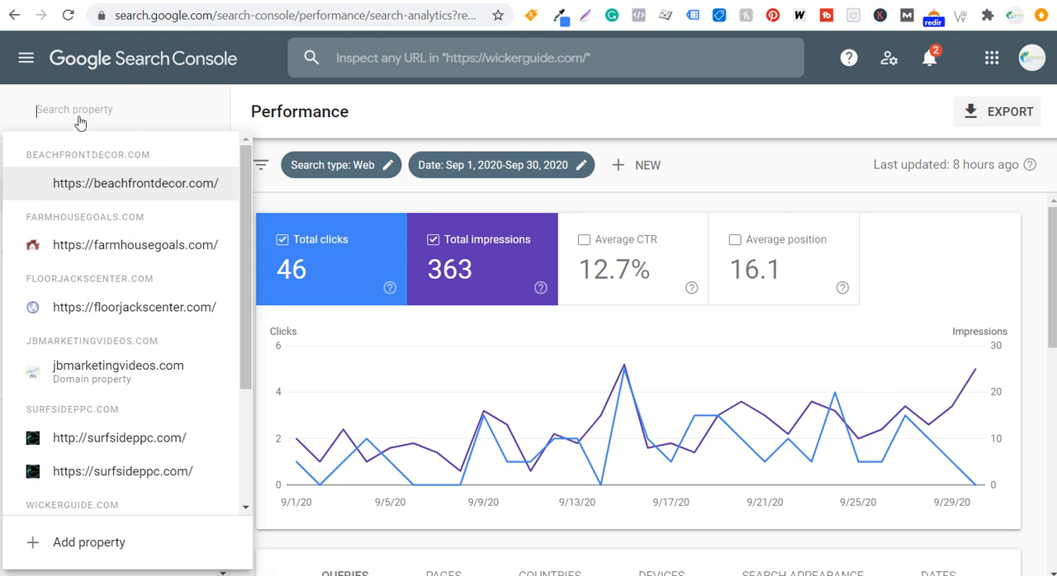
scroll(123, 247, "down", 3)
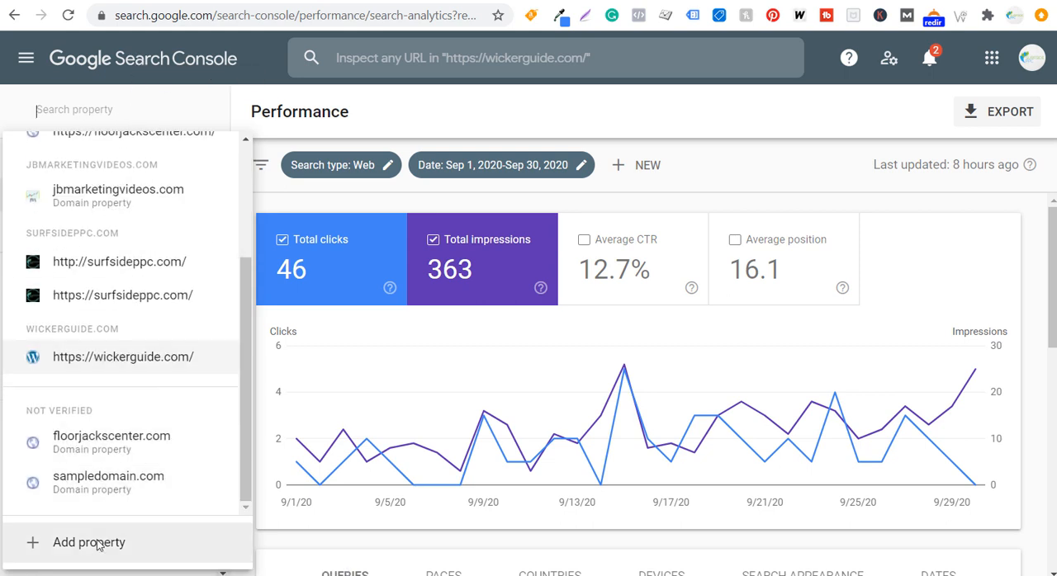
left_click(96, 543)
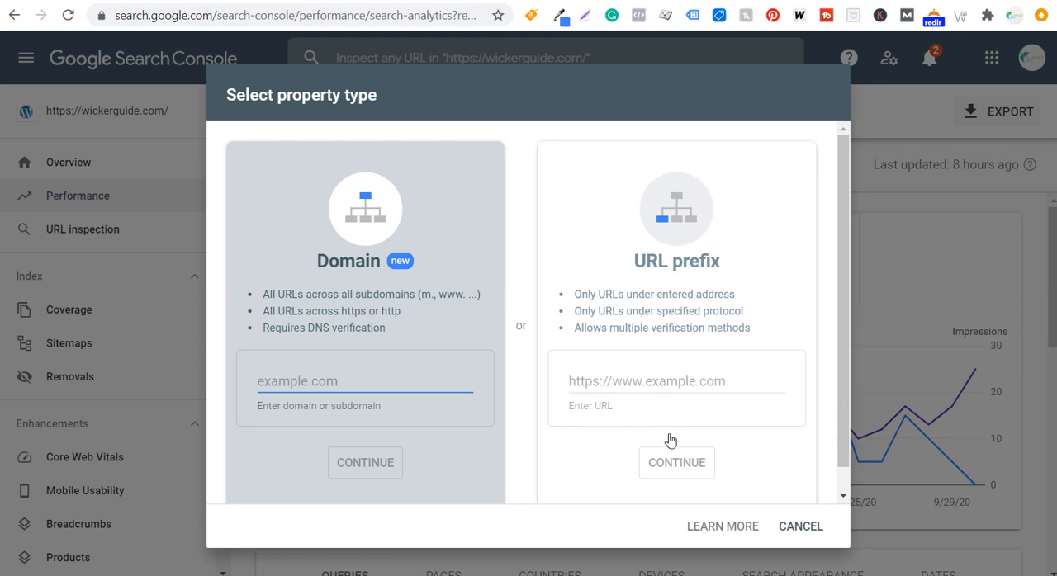
left_click(799, 528)
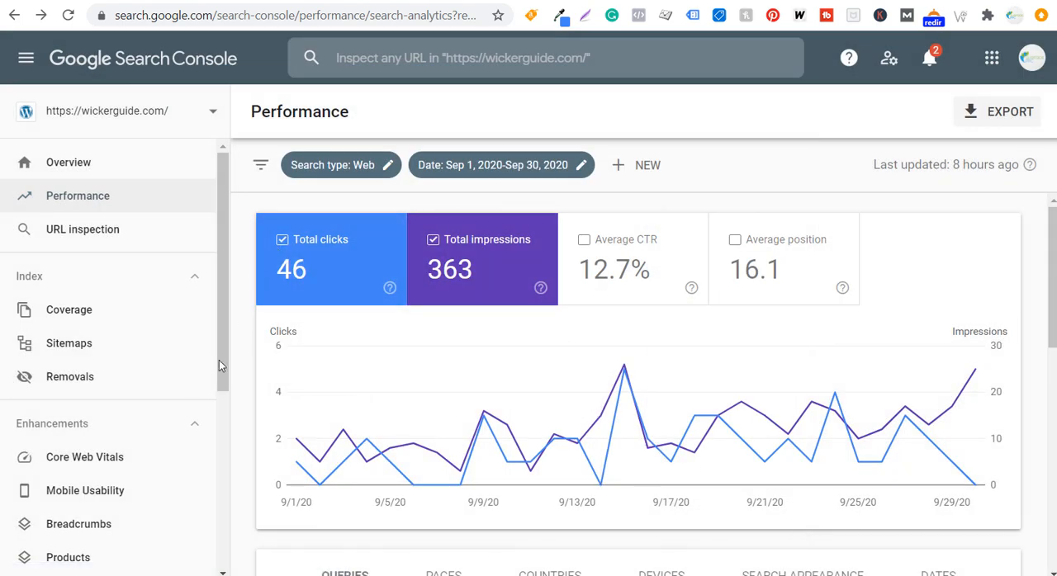
scroll(149, 427, "down", 4)
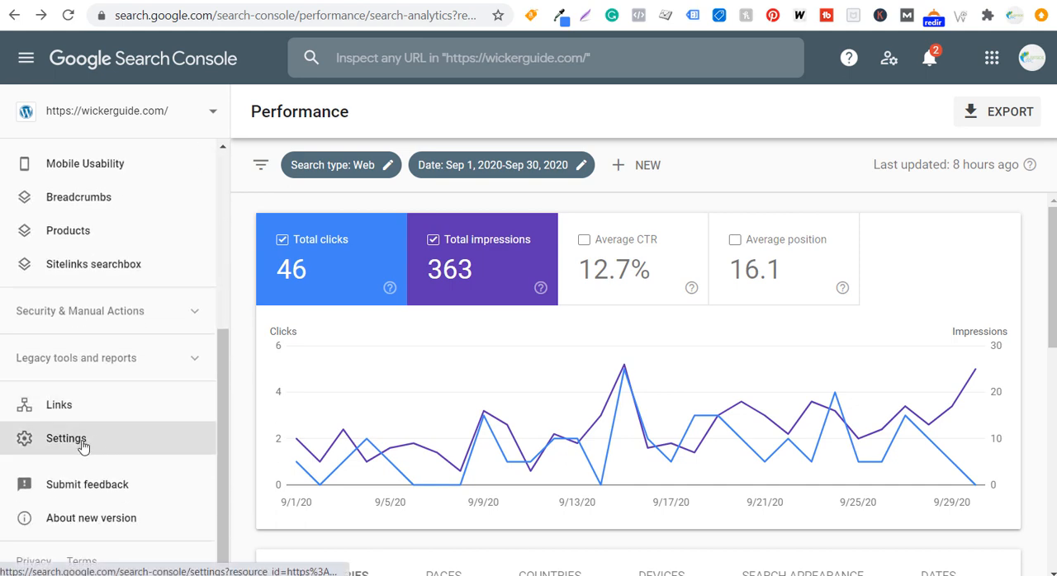
left_click(93, 447)
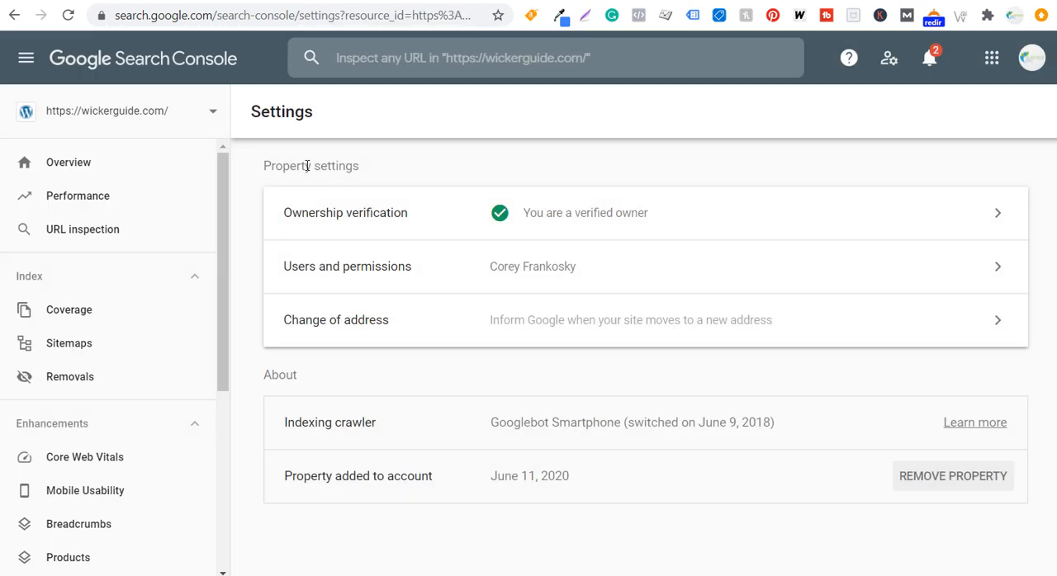
left_click_drag(274, 165, 405, 170)
left_click(406, 175)
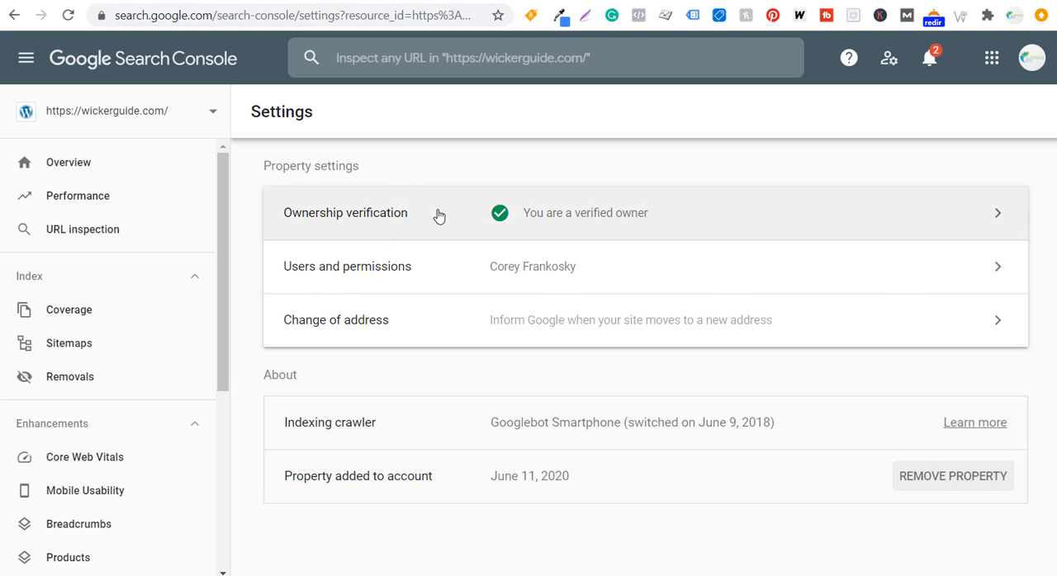
left_click(456, 218)
scroll(492, 257, "down", 2)
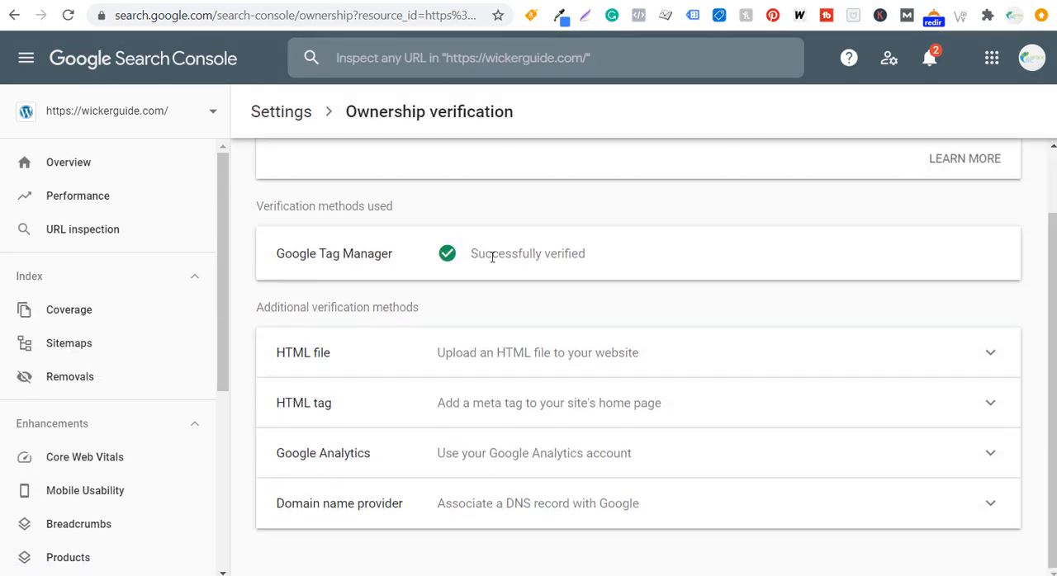
left_click_drag(310, 203, 399, 206)
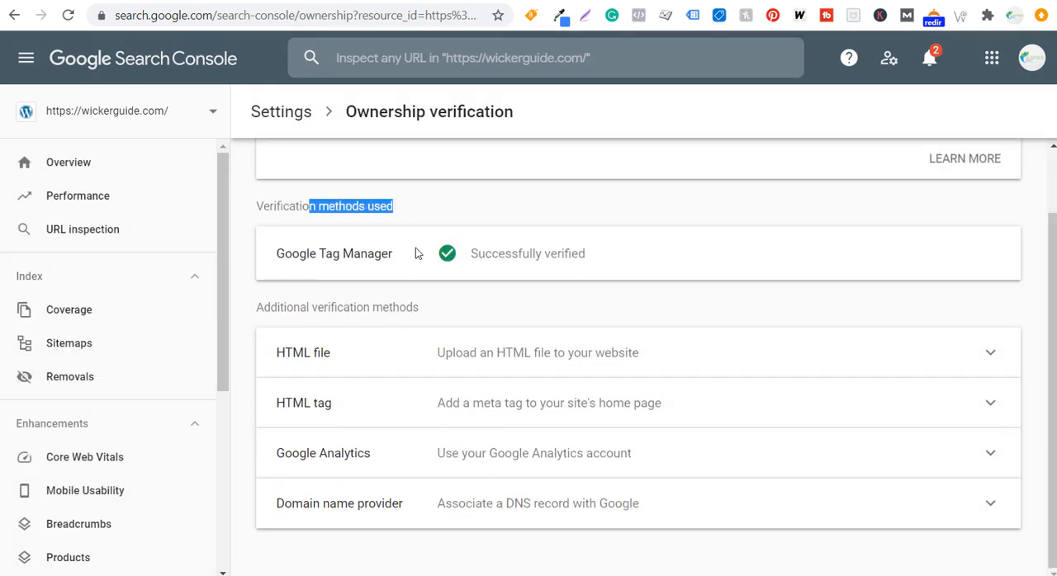
left_click(460, 212)
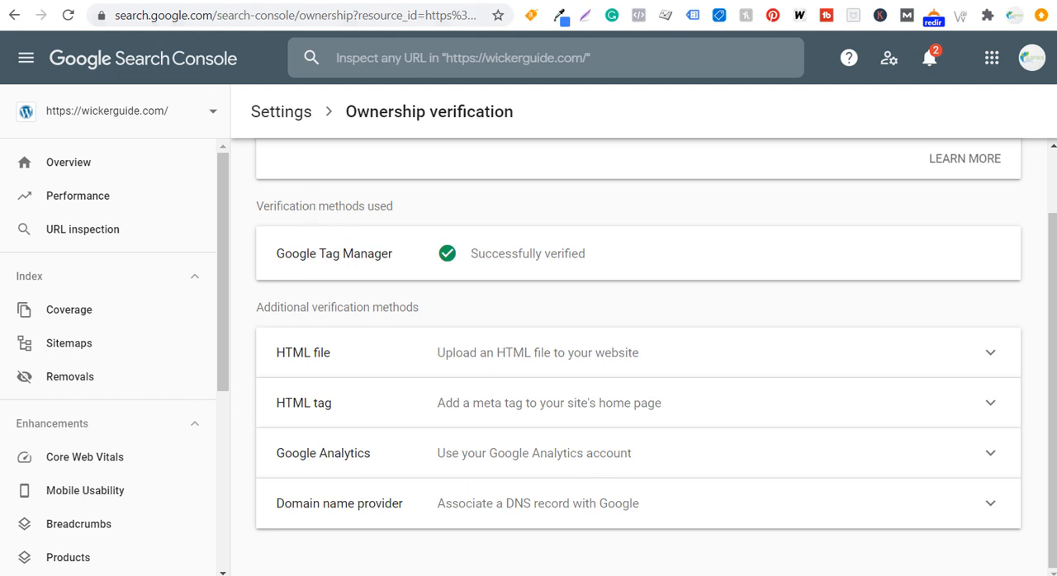
Switch to Google Tag Manager to view the wickerguide.com tags and the accounts list, and return to Search Console
left_click(281, 2)
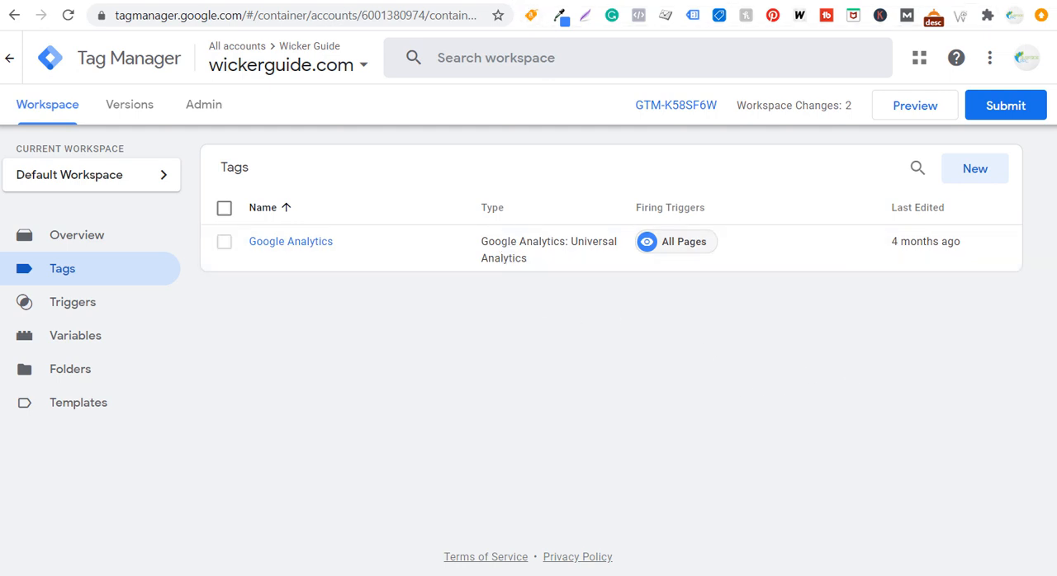
left_click(508, 0)
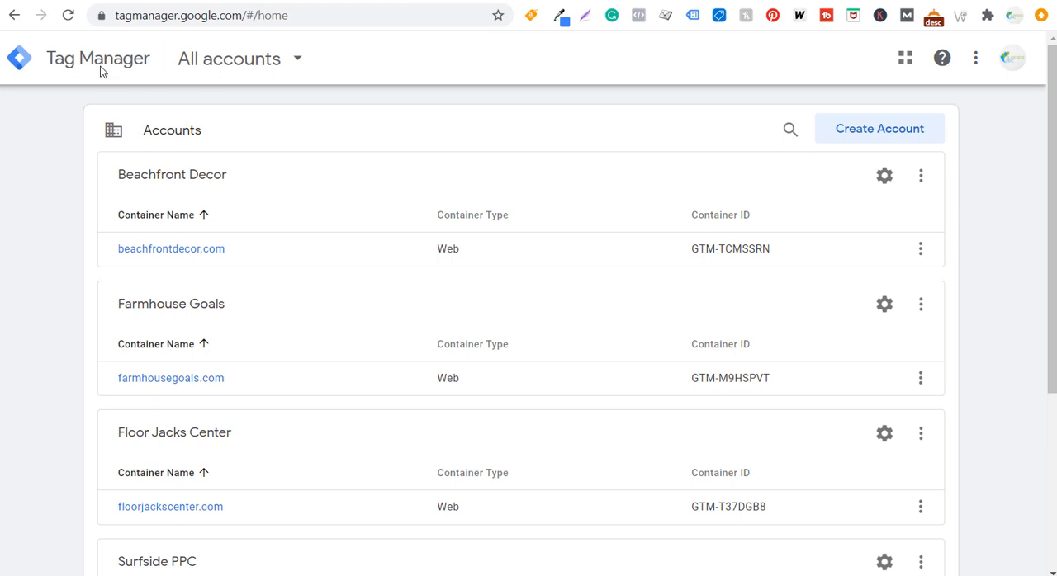
left_click(355, 0)
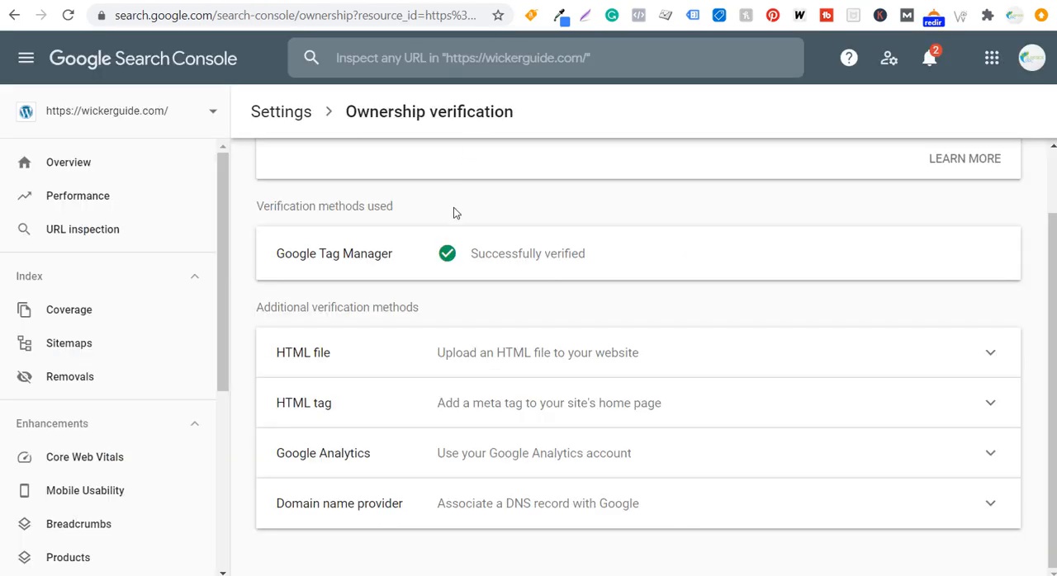
Open the Performance report and check the September Search Console clicks and impressions cells in the WickerGuide.com Excel sheet
left_click(96, 198)
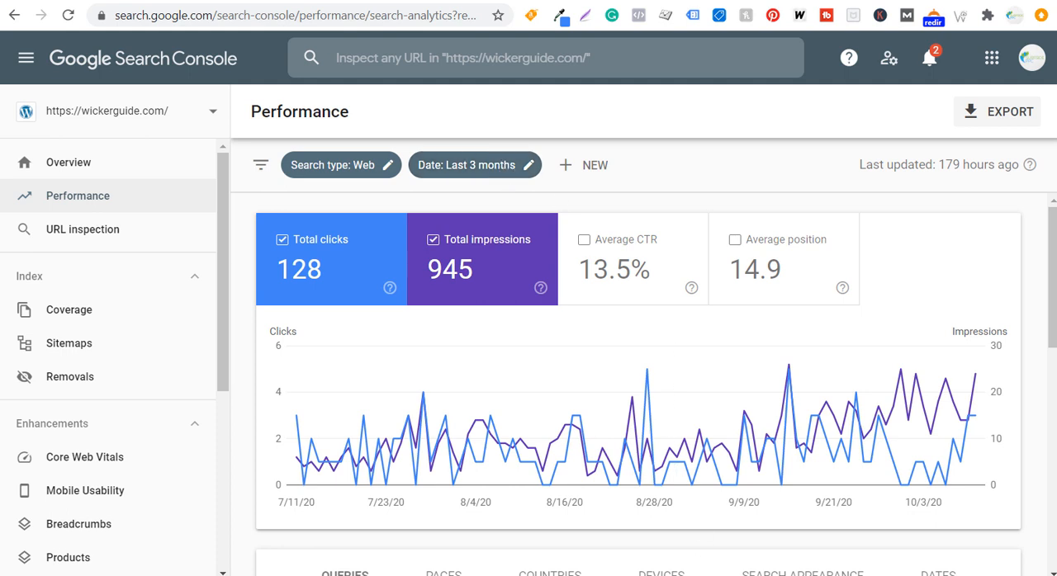
left_click(780, 545)
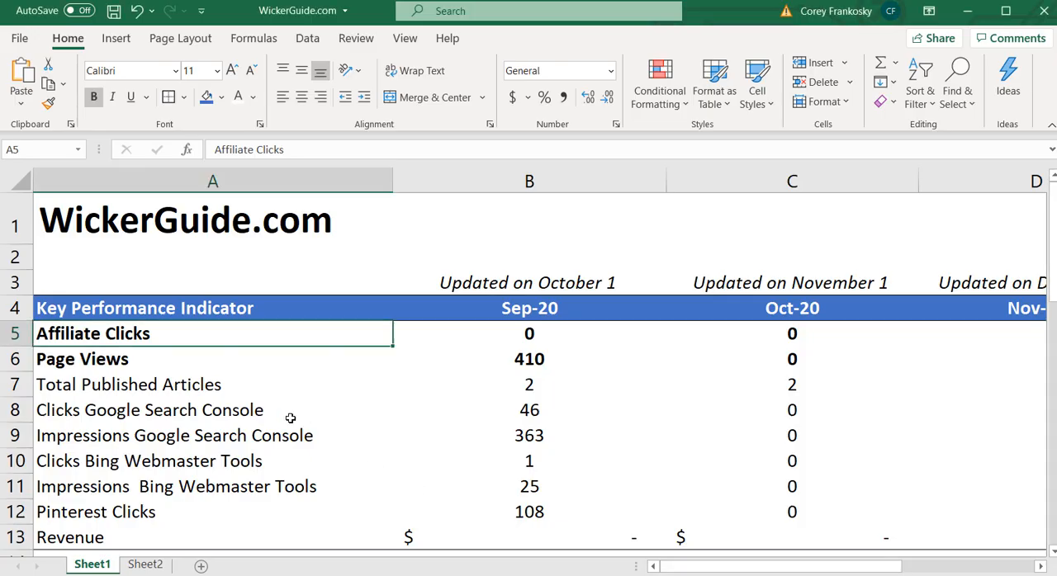
left_click(241, 408)
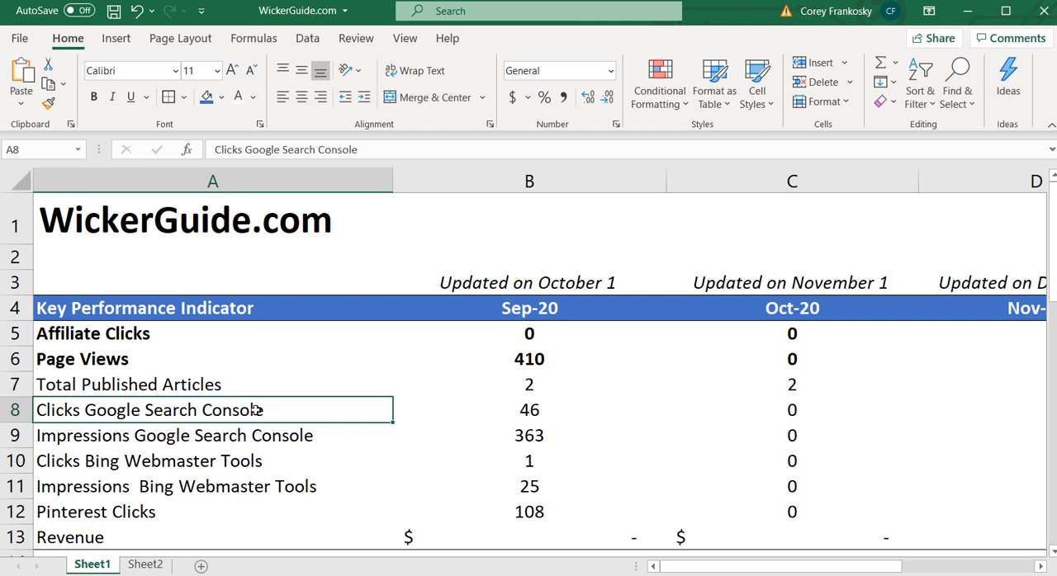
left_click(513, 411)
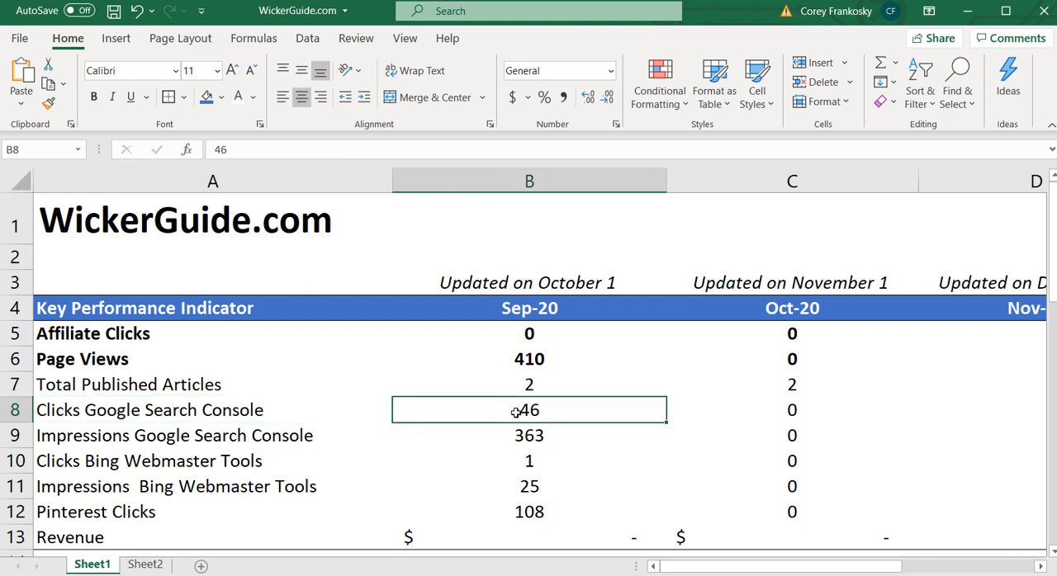
left_click(529, 429)
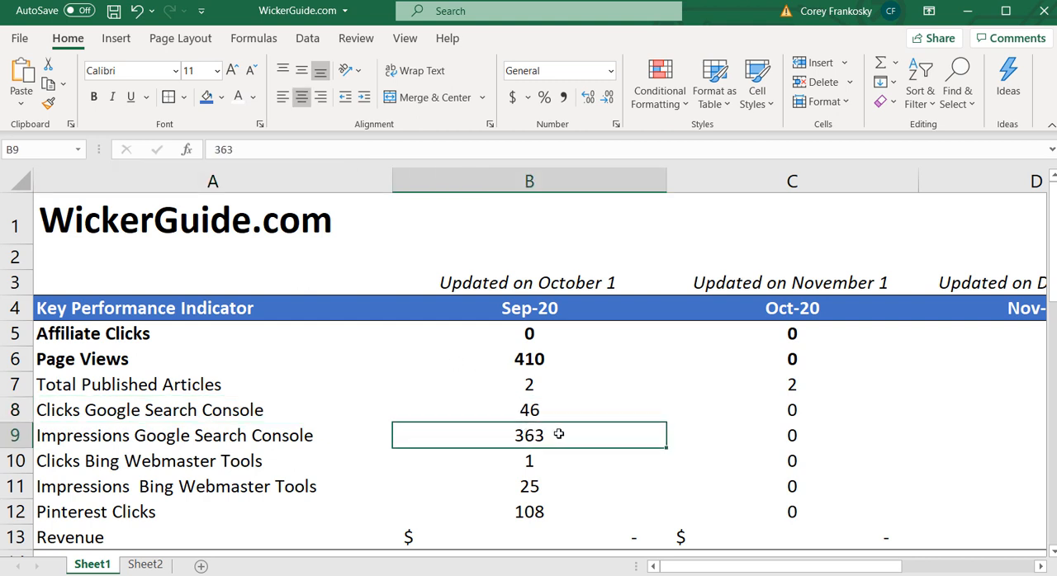
left_click(608, 409)
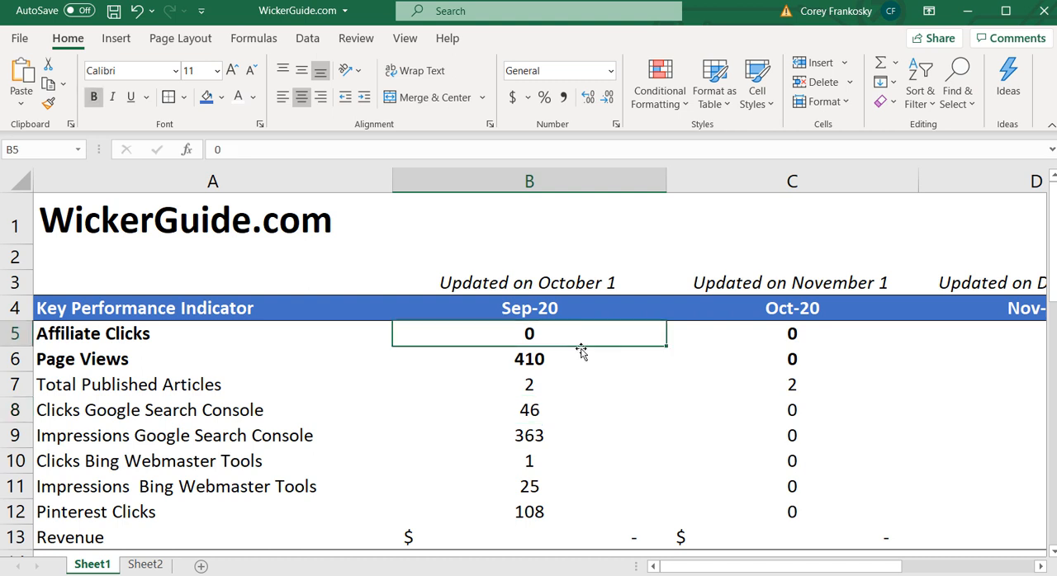
left_click(609, 575)
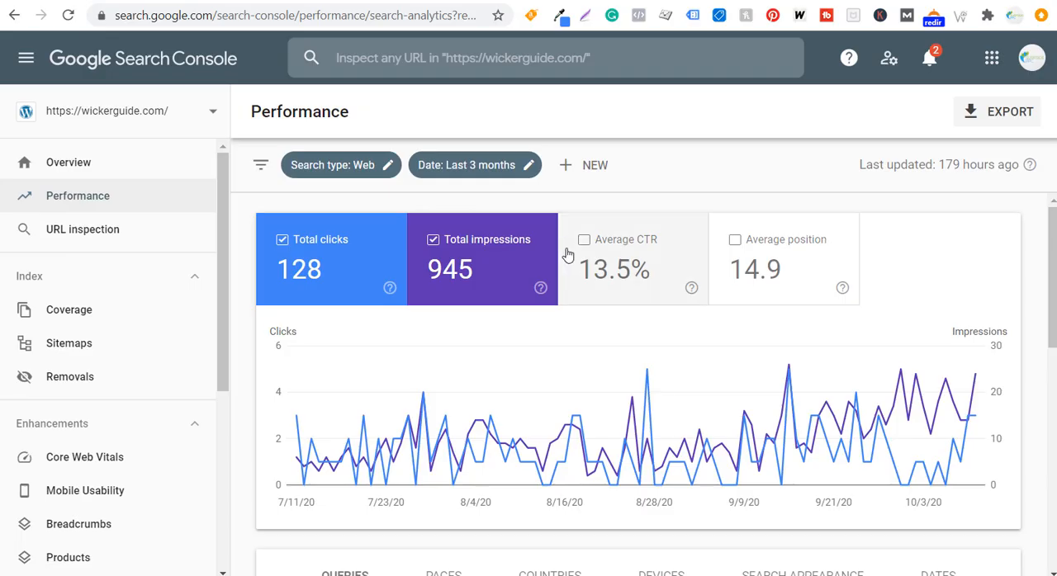
Switch to Bing Webmaster Tools for wickerguide.com and open the option to add a site from the site list
left_click(632, 2)
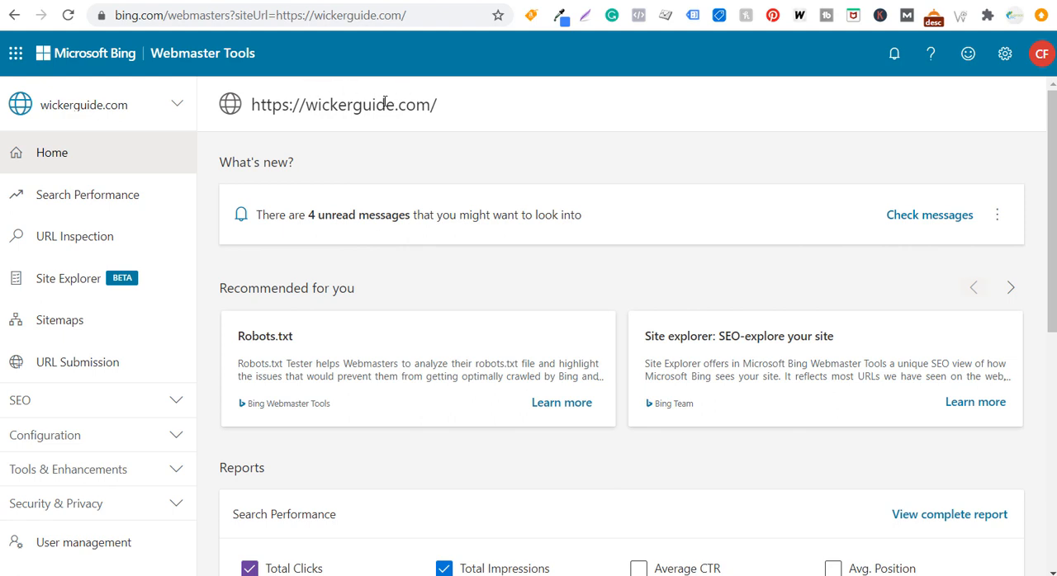
left_click(587, 1)
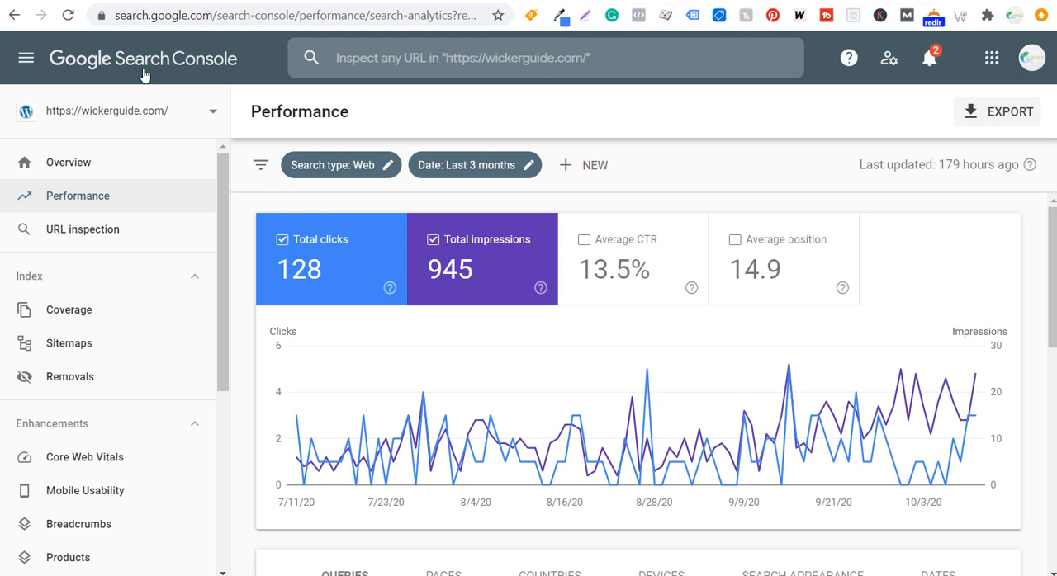
left_click(272, 1)
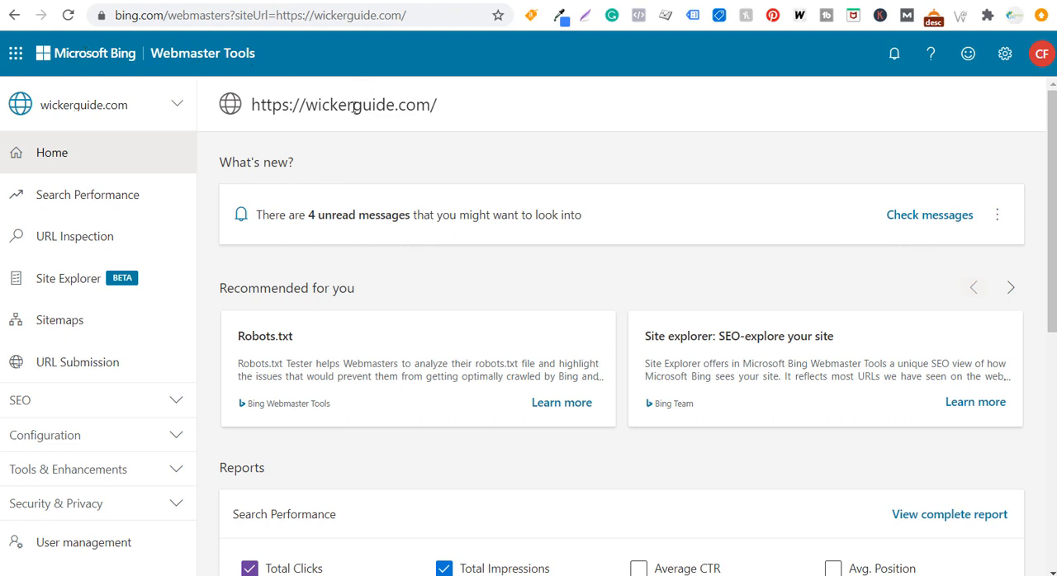
left_click(164, 109)
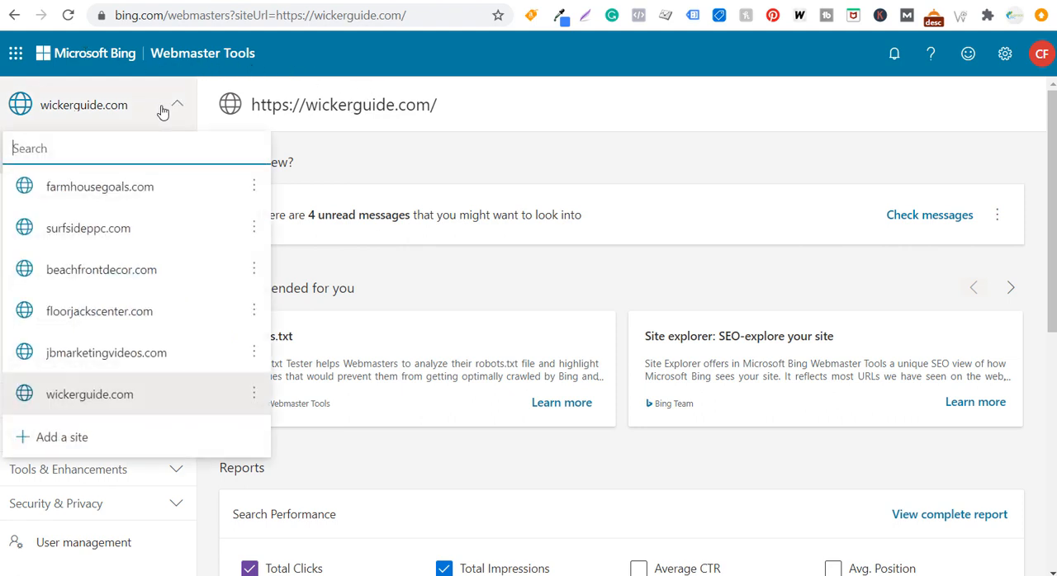
left_click(48, 437)
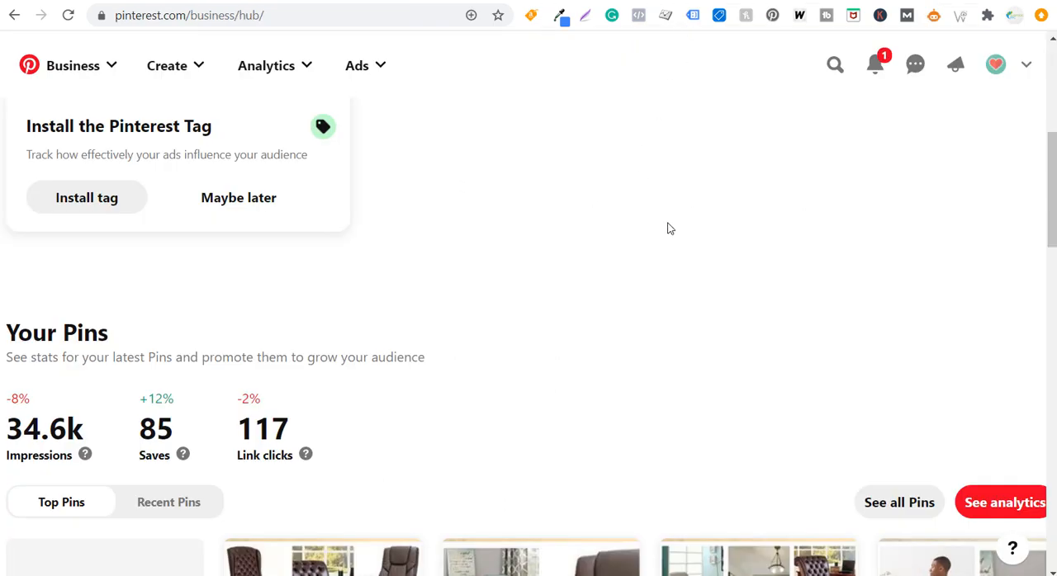
Open the settings of the Wicker Guide Pinterest business account and review the profile details down to the website URL
left_click(1026, 66)
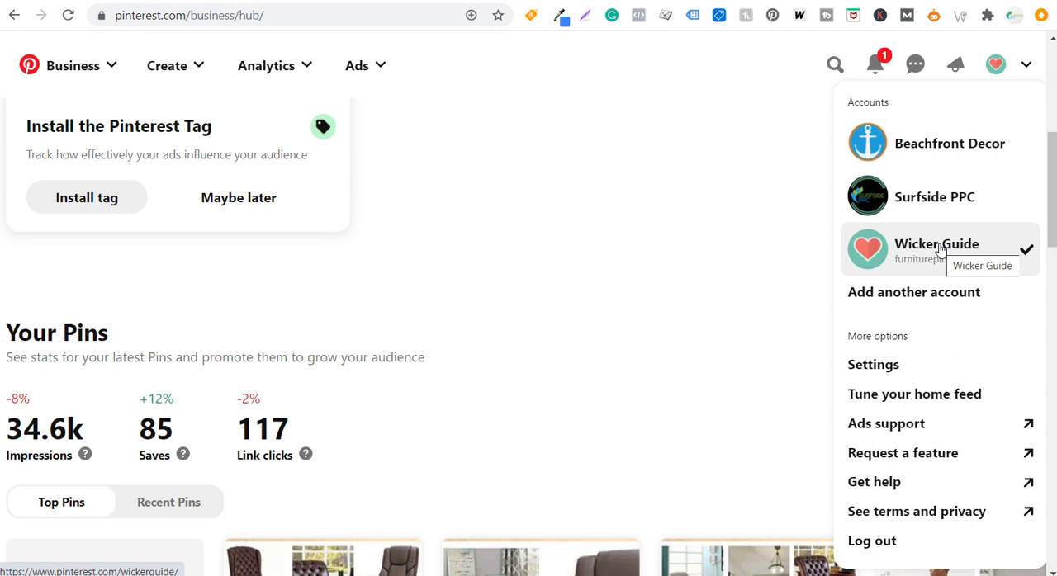
left_click(883, 363)
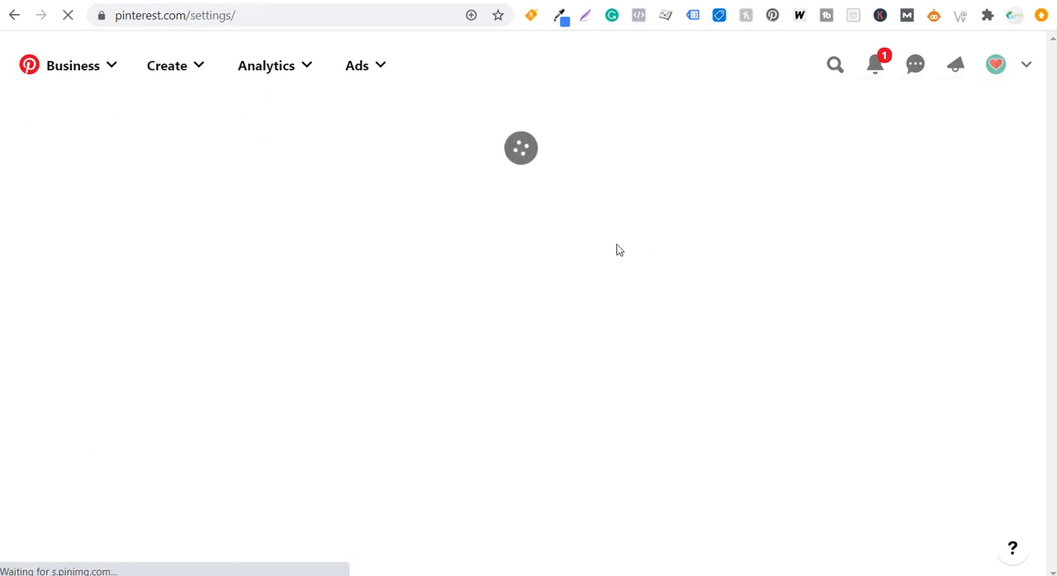
scroll(575, 264, "down", 2)
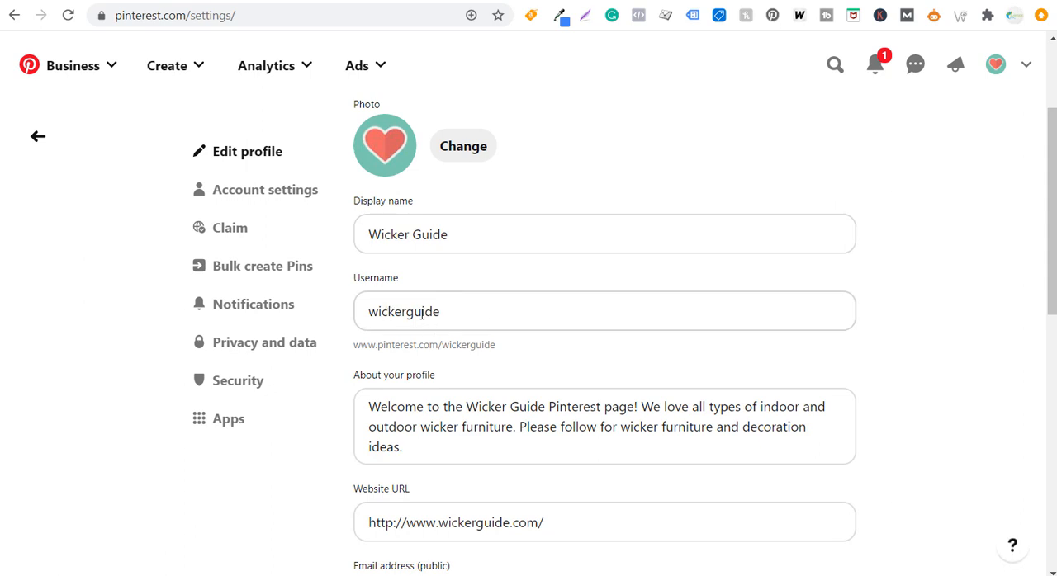
scroll(507, 306, "down", 1)
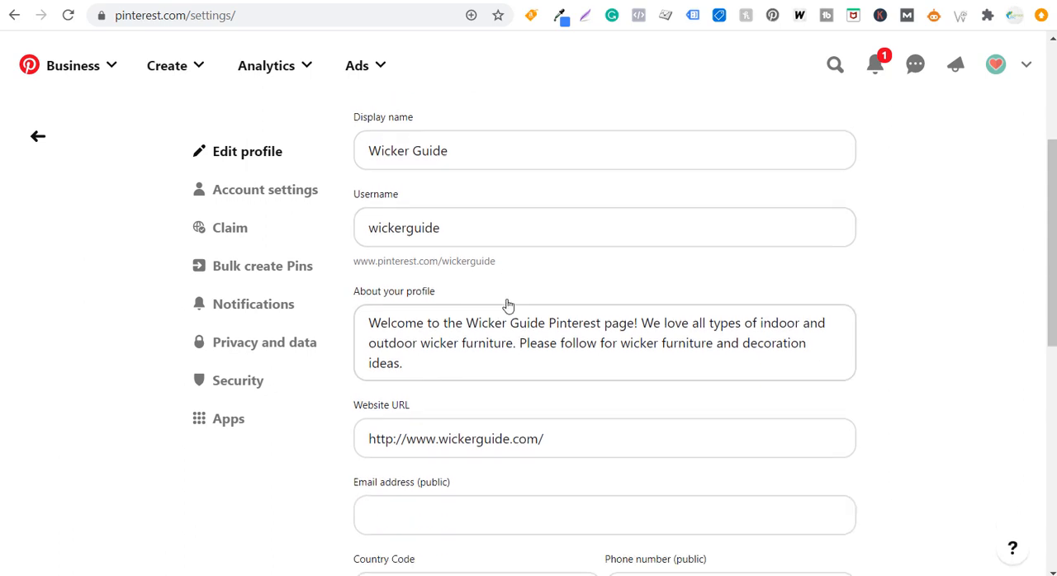
left_click(395, 440)
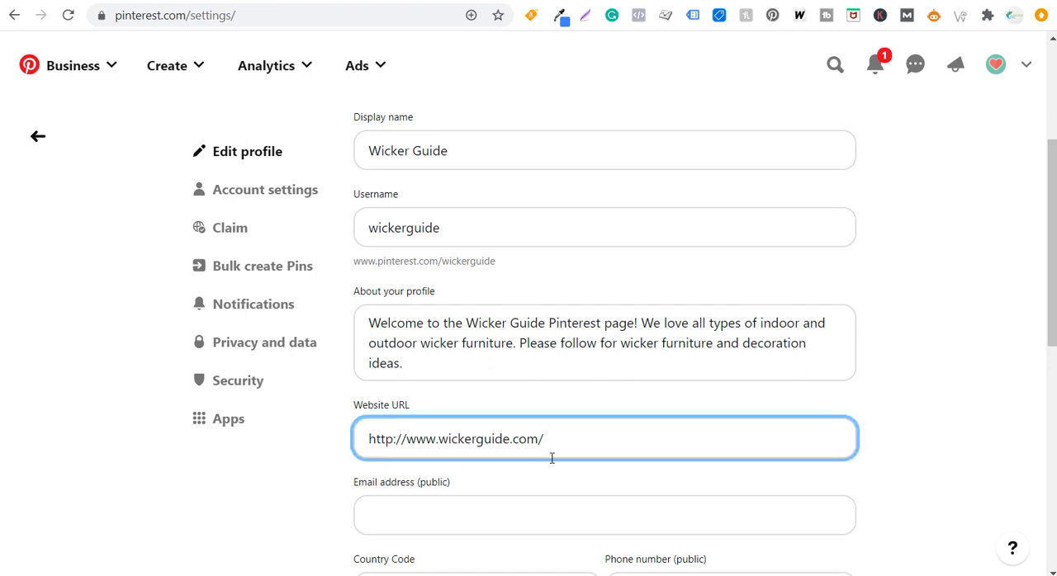
type("s")
left_click(627, 384)
scroll(369, 409, "down", 7)
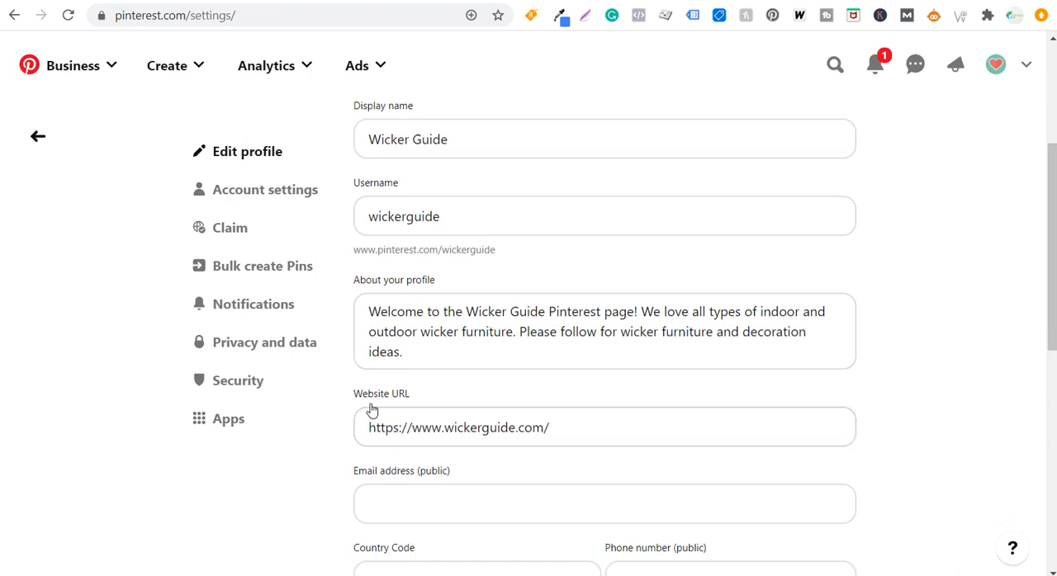
scroll(465, 341, "up", 8)
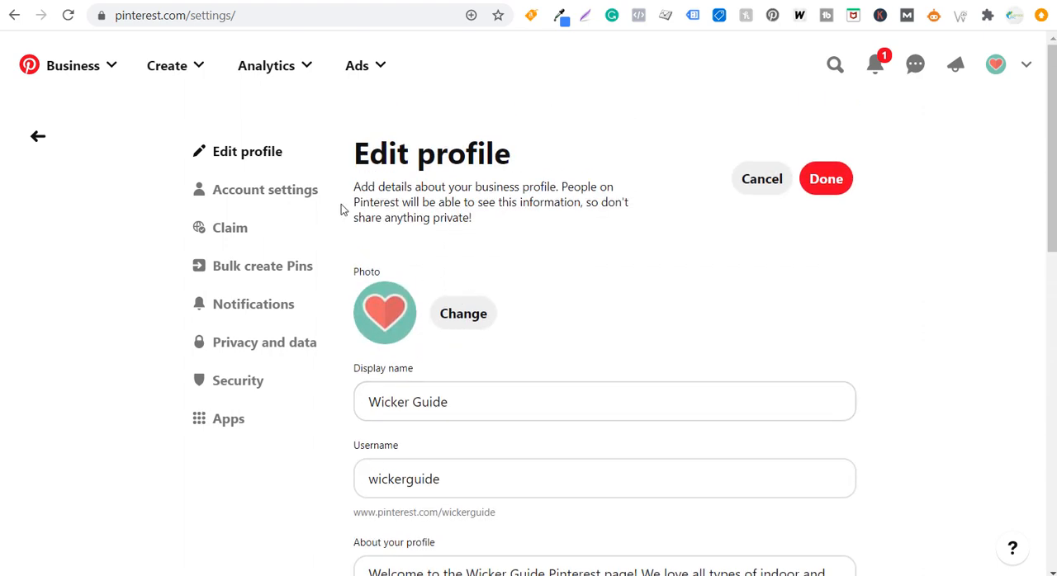
left_click(824, 183)
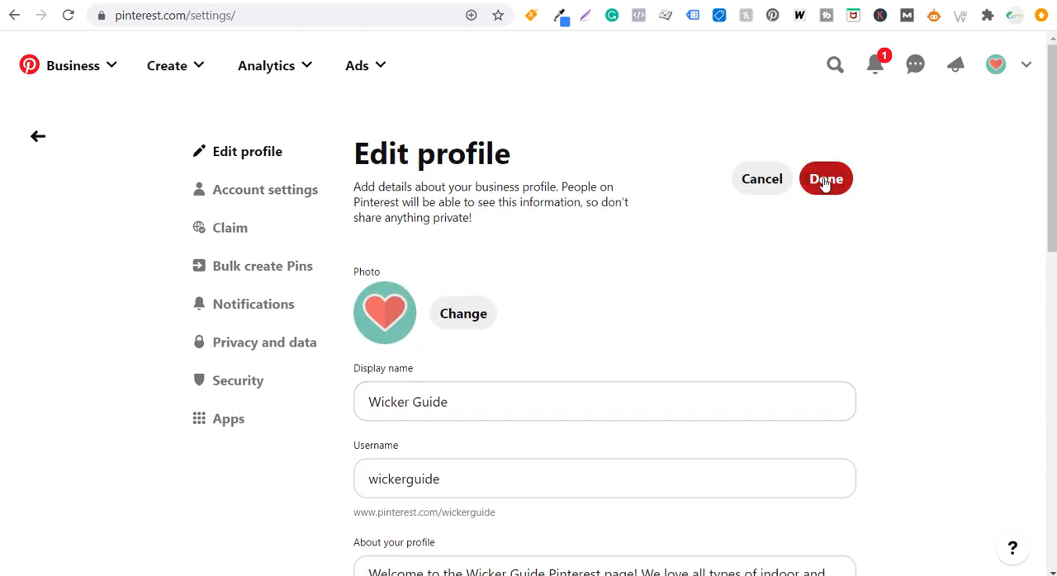
Start claiming a website in the Pinterest settings and copy the HTML tag for the head section
left_click(231, 229)
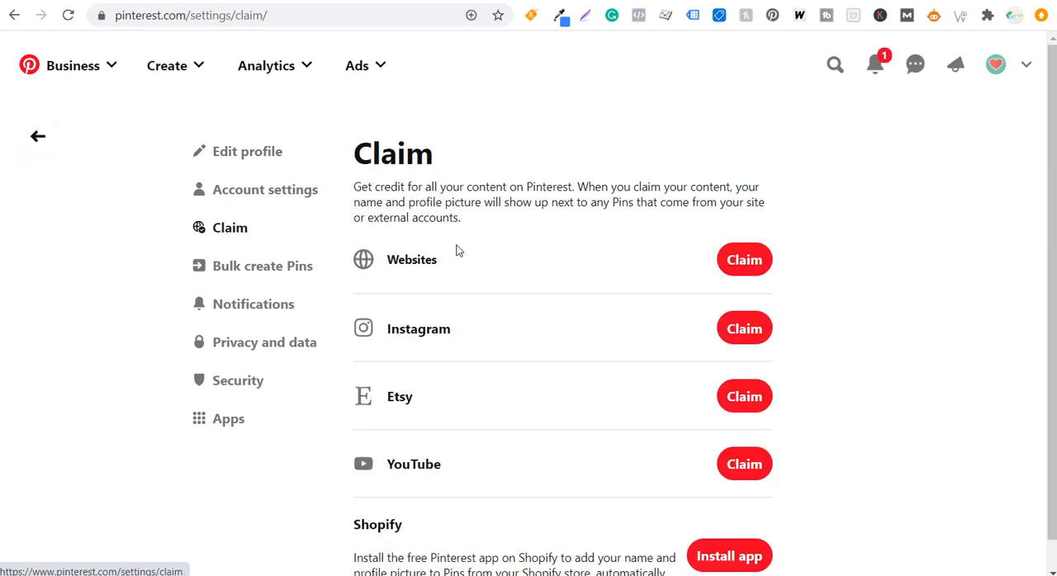
left_click(760, 267)
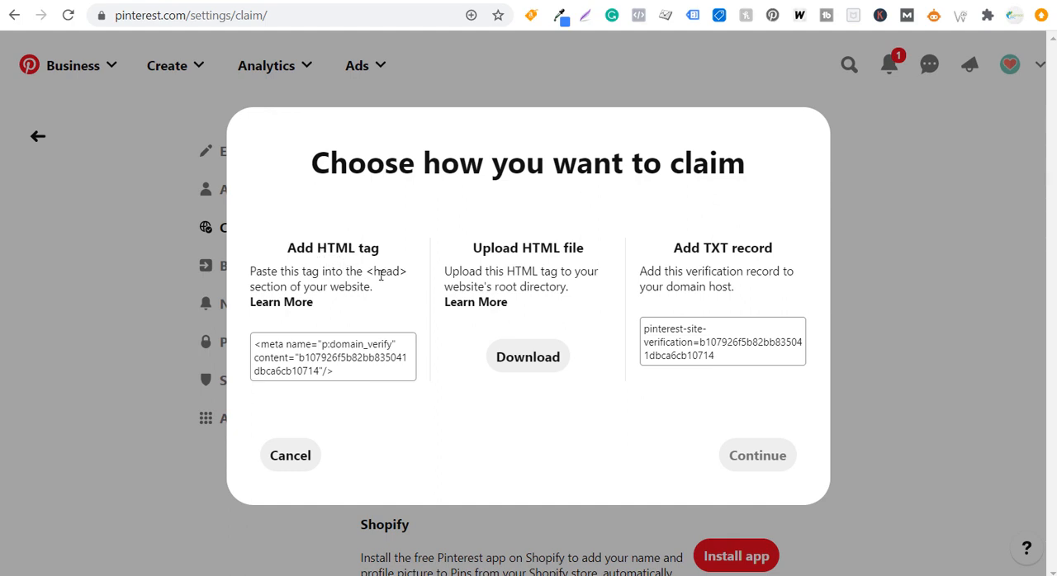
left_click(337, 365)
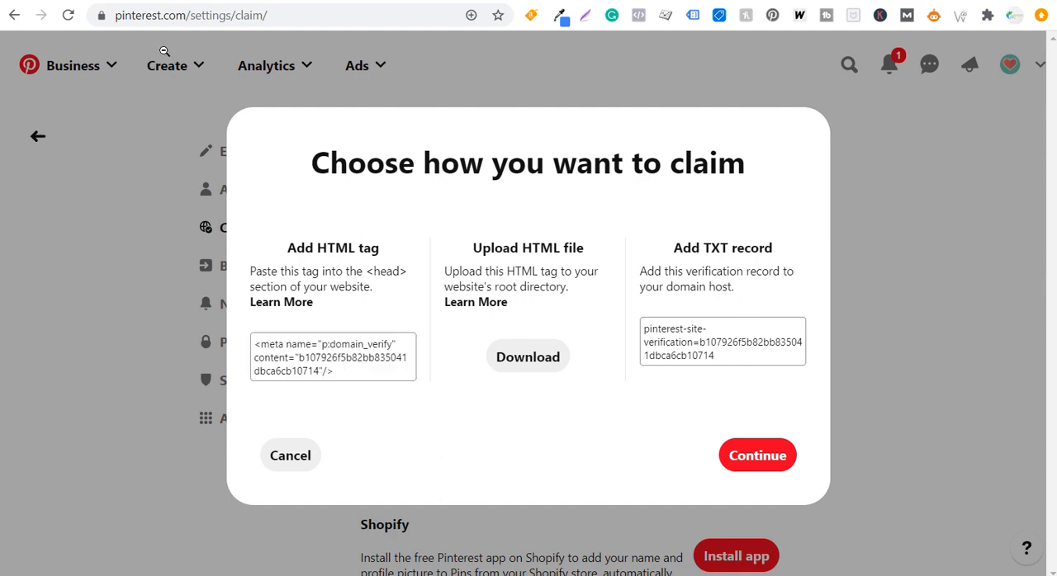
Switch to WordPress, paste the Pinterest domain verification meta tag below the Google Tag Manager code in the every-page head injection, and save
left_click(153, 2)
scroll(253, 154, "up", 4)
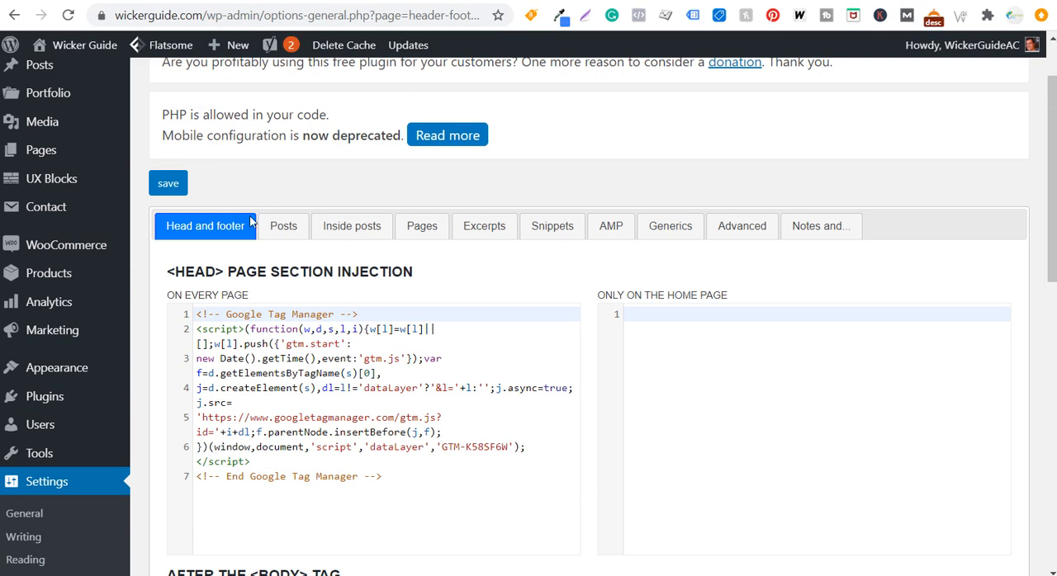
scroll(223, 182, "up", 1)
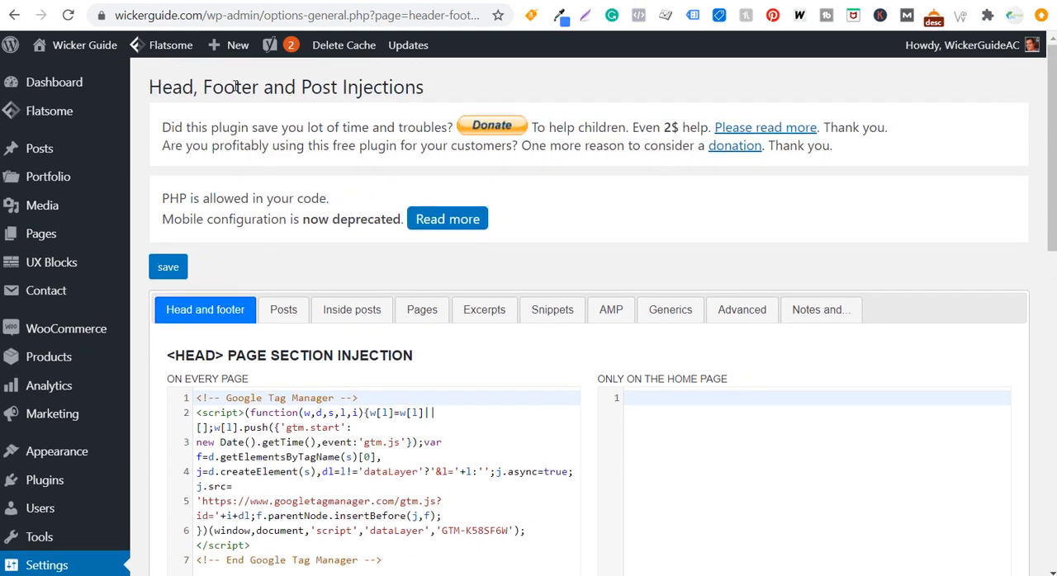
scroll(401, 129, "down", 1)
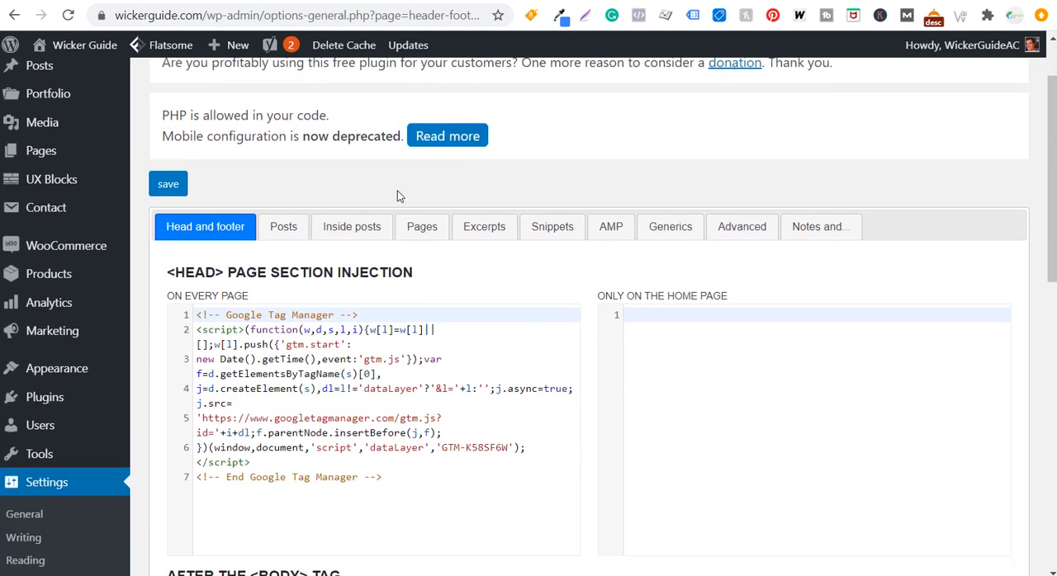
left_click(402, 476)
key("Return")
key("Return")
type("<meta name=\"p:domain_verify\" content=\"b107926f5b82bb835041dbca6cb10714\"/>")
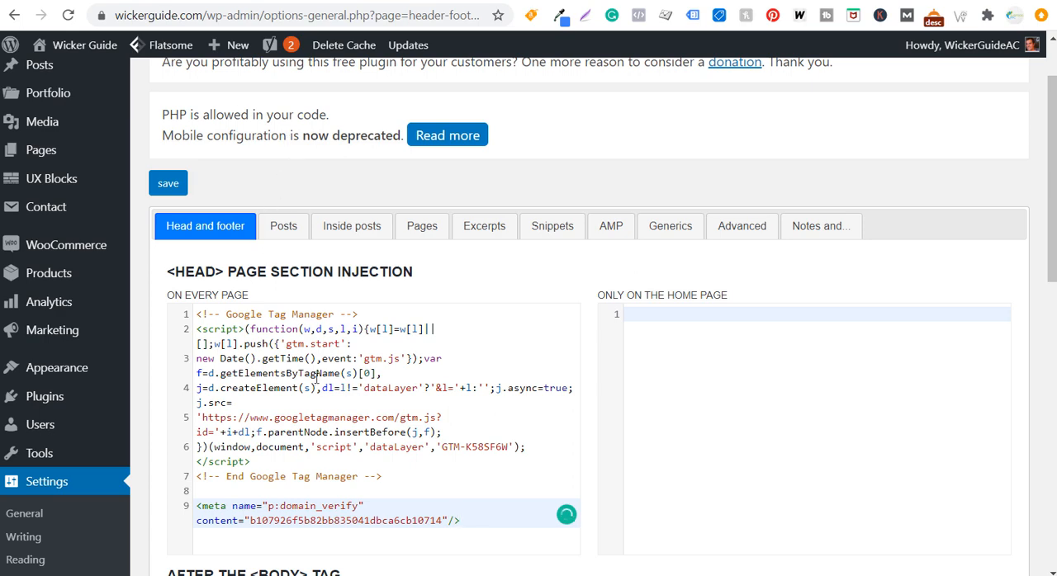
left_click(183, 184)
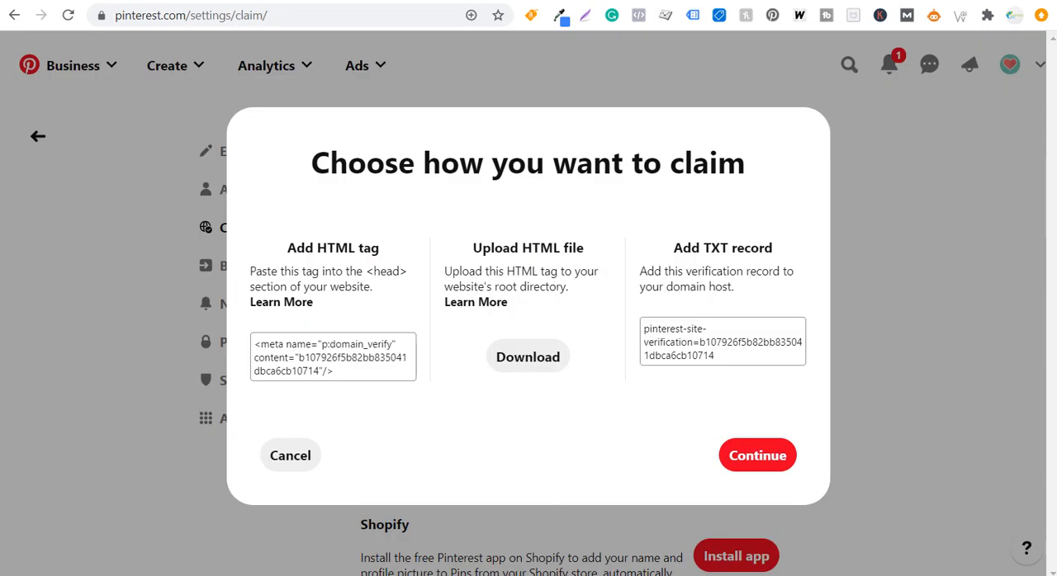
left_click(774, 454)
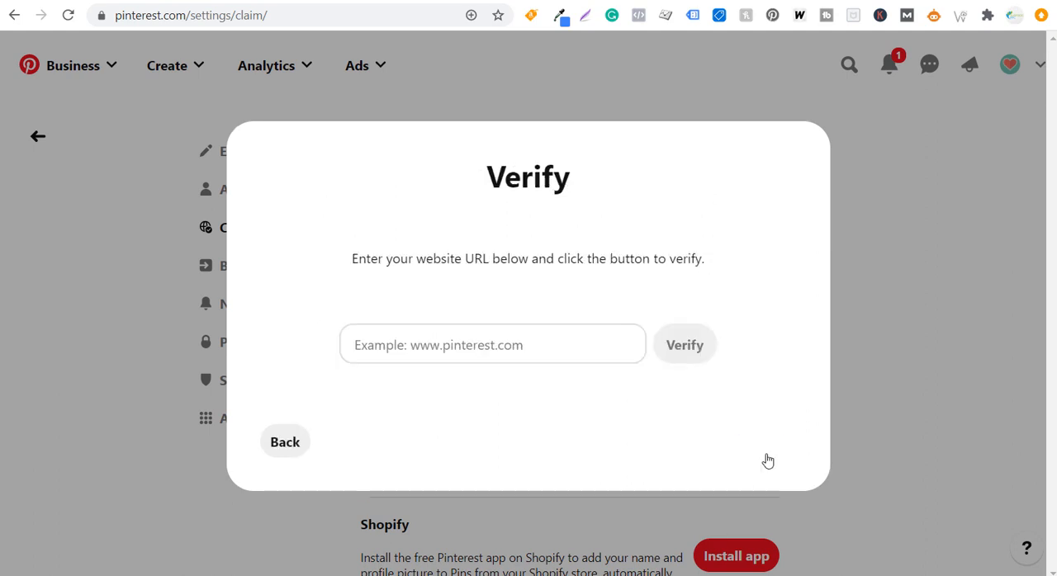
left_click(476, 343)
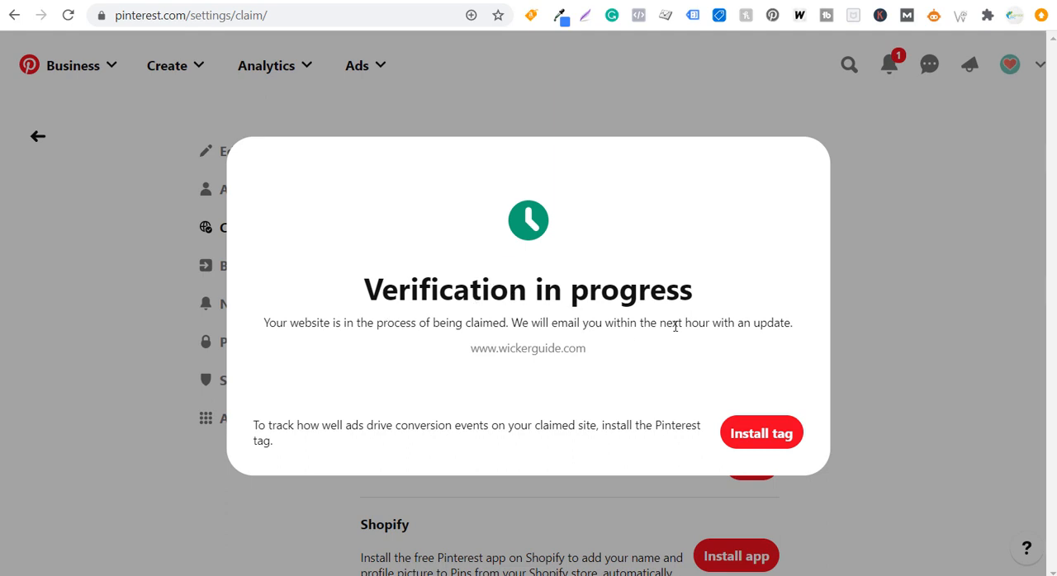
left_click(866, 281)
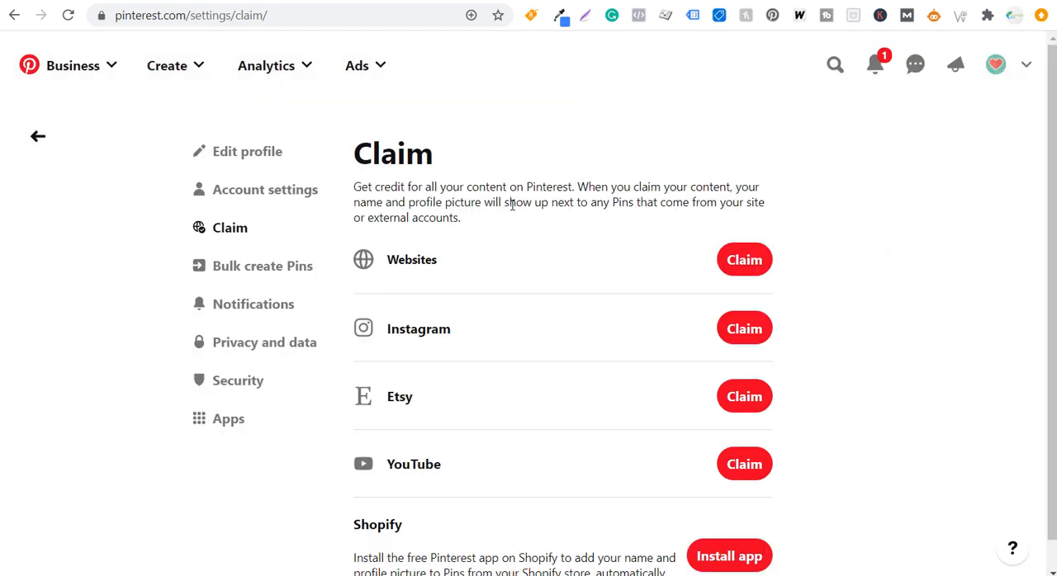
Open the Pinterest Analytics overview and review the impressions graph under Performance over time
left_click(306, 65)
left_click(238, 115)
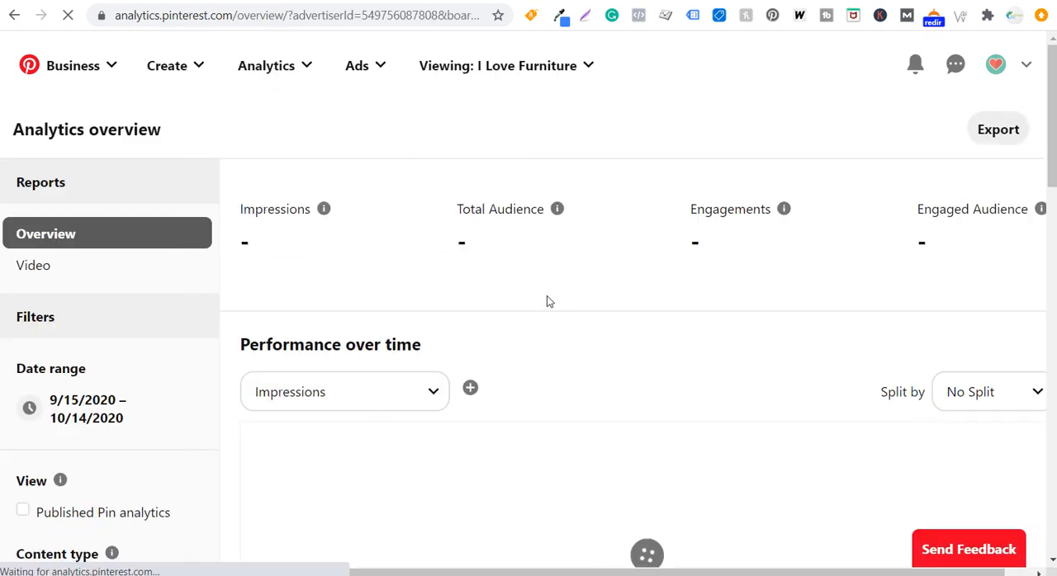
scroll(548, 284, "down", 1)
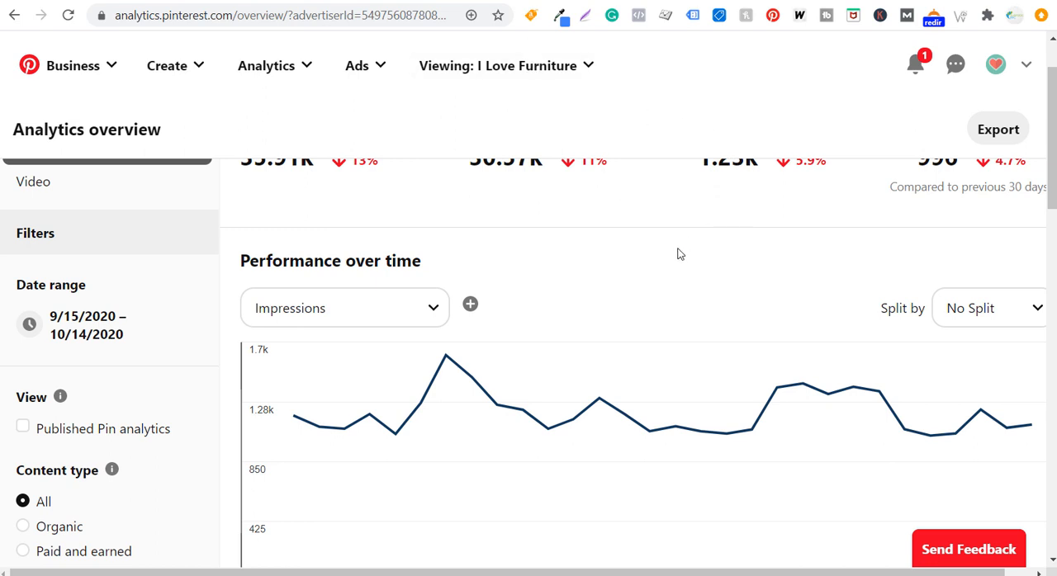
scroll(672, 265, "down", 1)
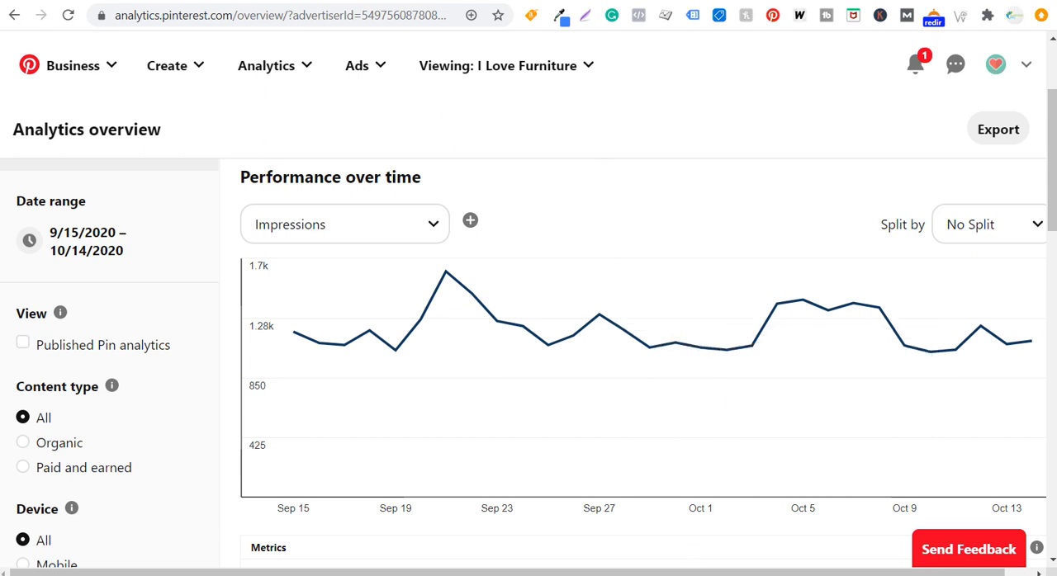
Switch to the WickerGuide.com Excel workbook and check the September Pinterest Clicks cell
mouse_move(689, 575)
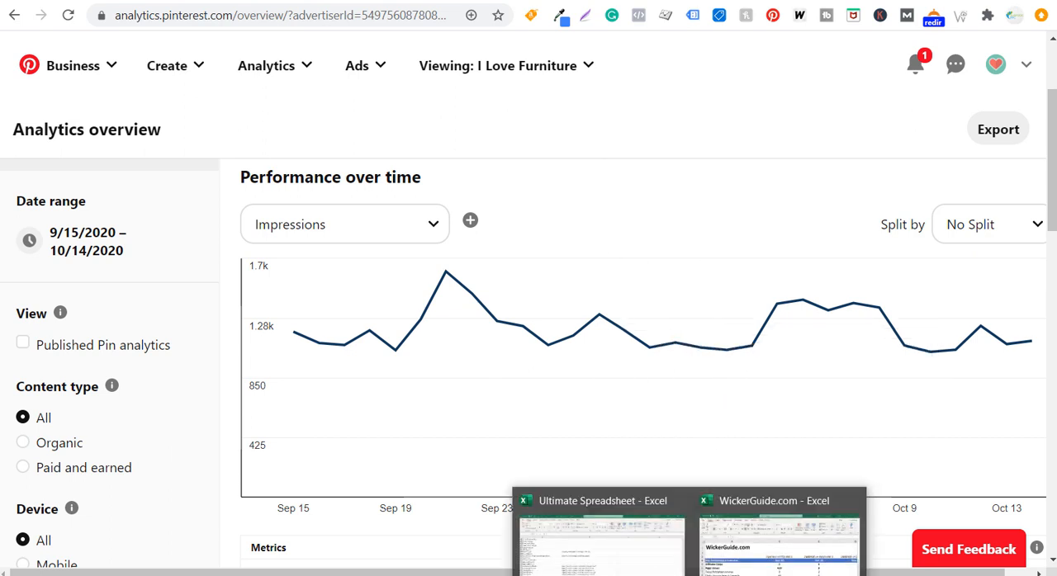
left_click(747, 551)
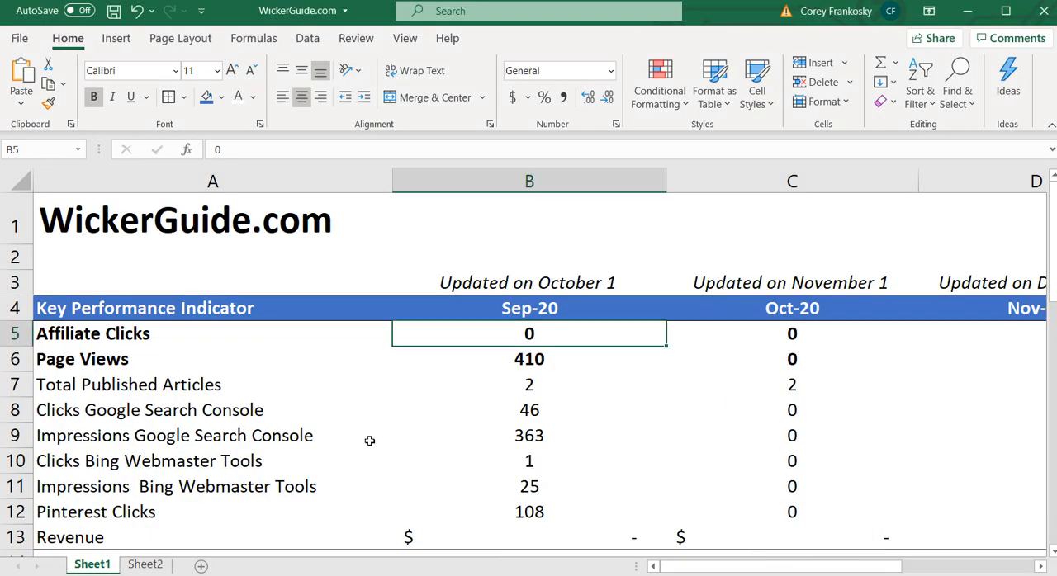
left_click_drag(234, 512, 558, 512)
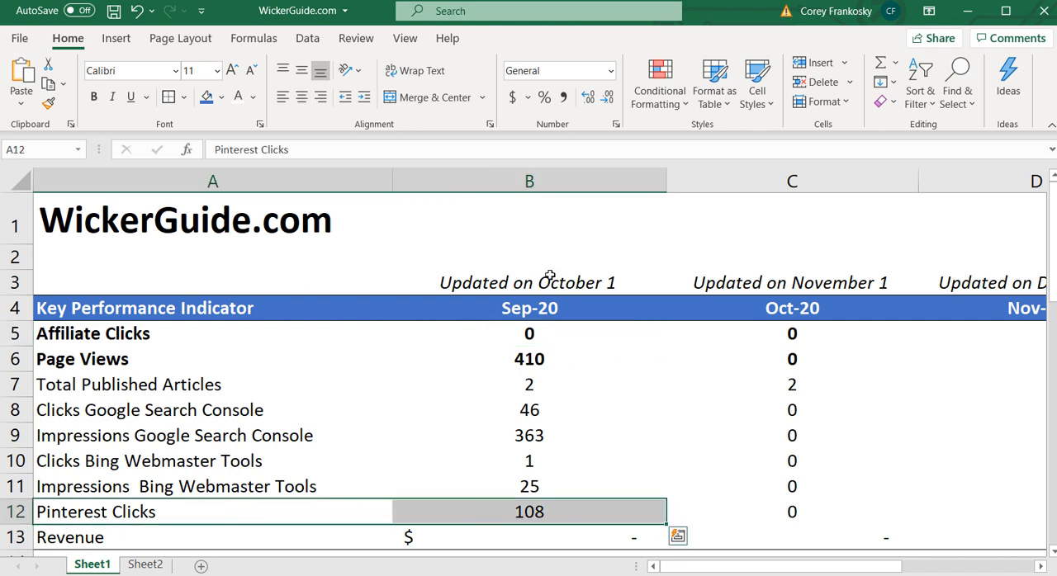
left_click(560, 510)
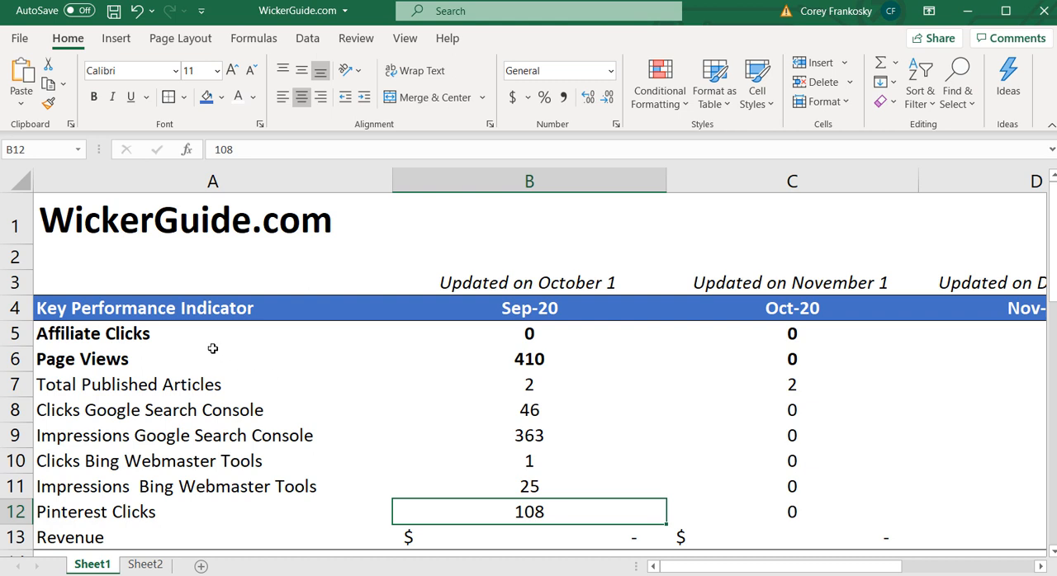
Go through the September KPI cells from Affiliate Clicks to Pinterest Clicks, and open Sheet2
left_click(542, 338)
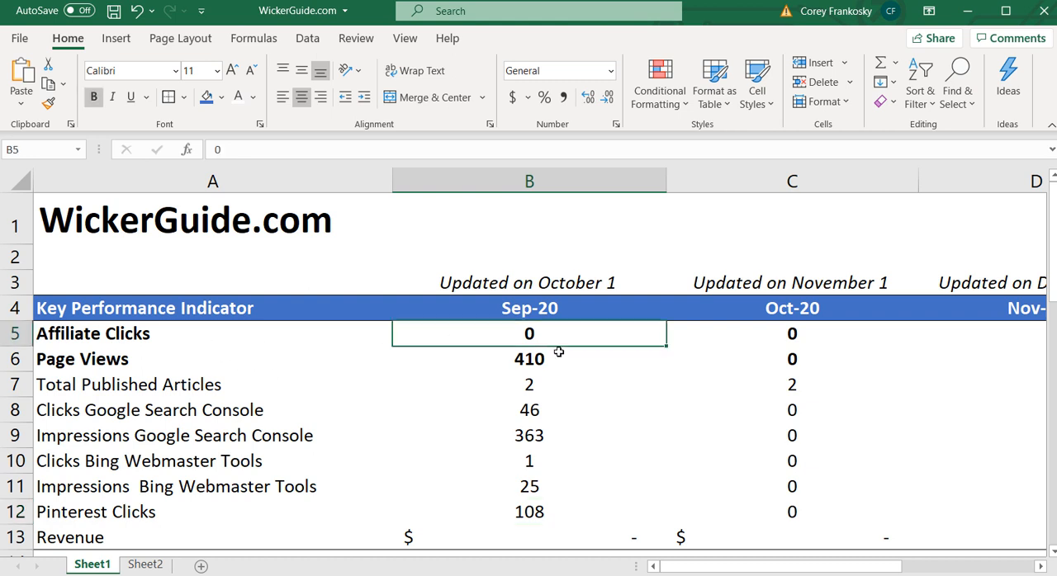
left_click(563, 360)
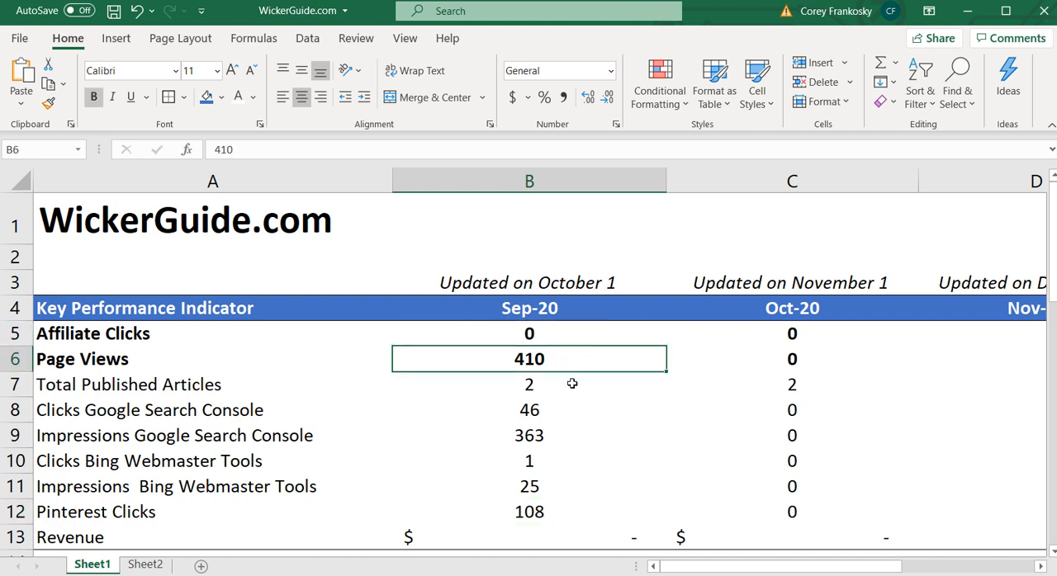
left_click(572, 384)
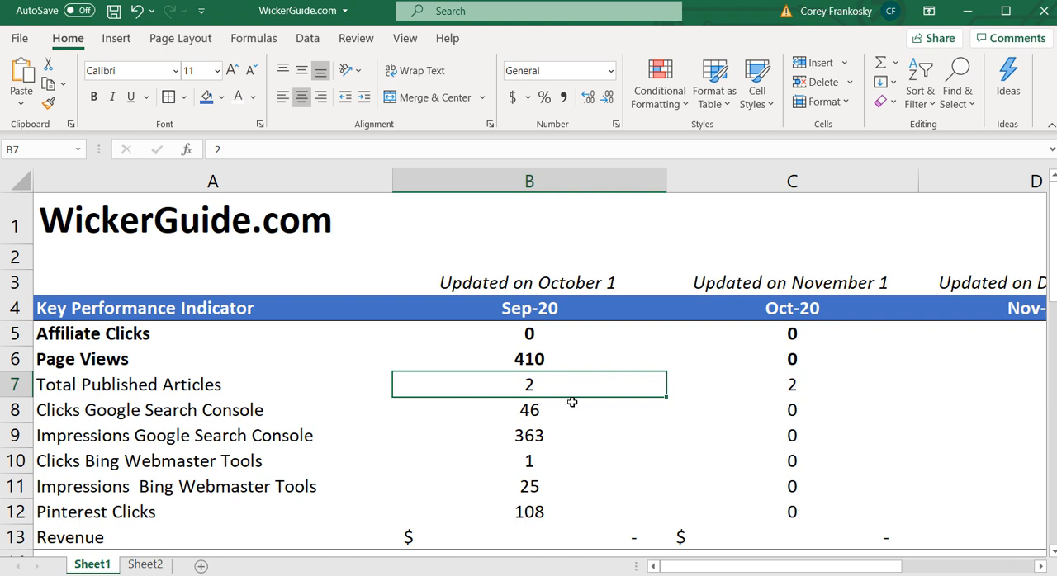
left_click(564, 416)
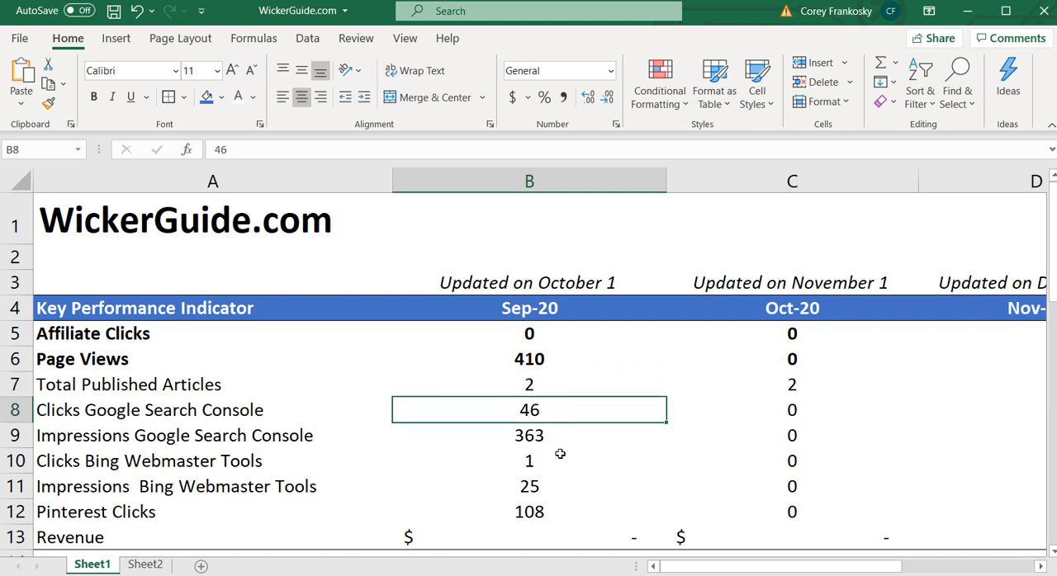
left_click(579, 437)
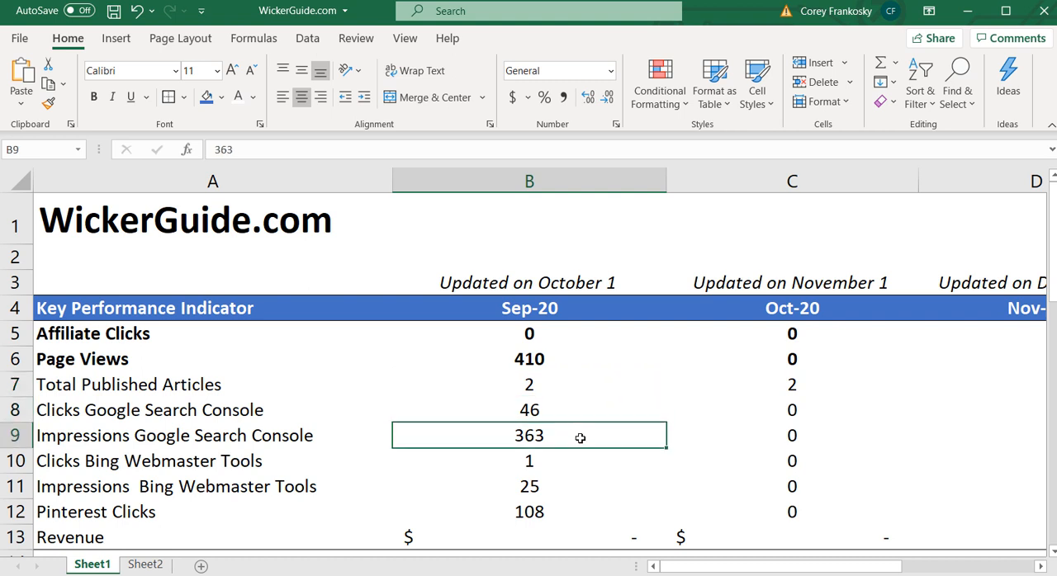
left_click(572, 459)
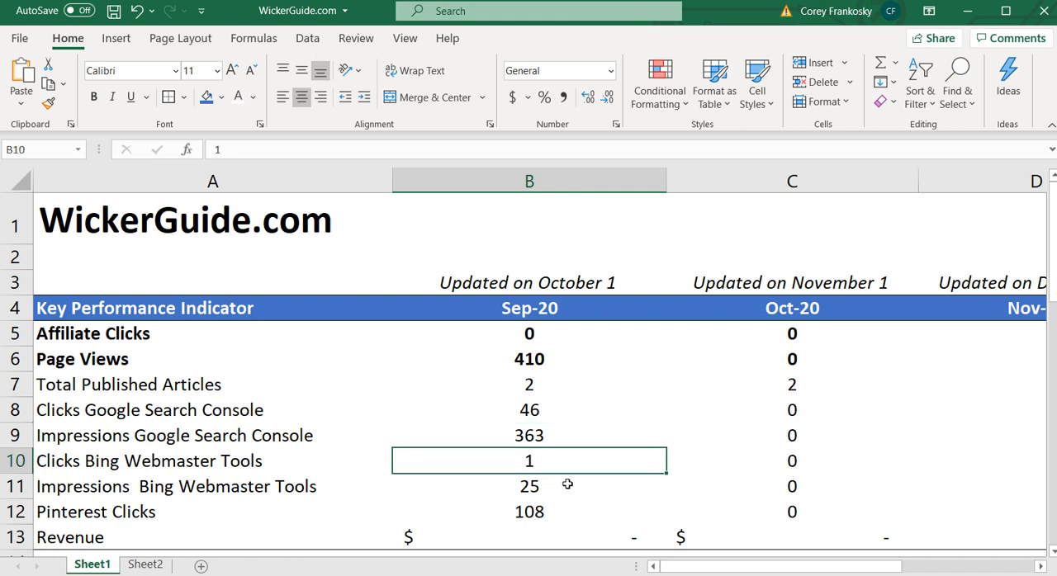
left_click(568, 487)
left_click(576, 512)
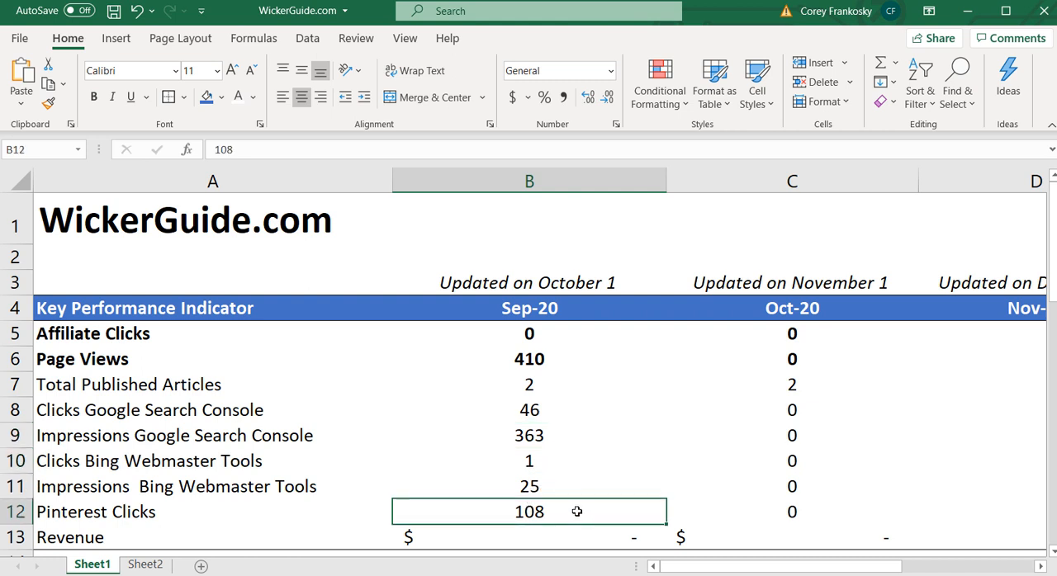
left_click(593, 357)
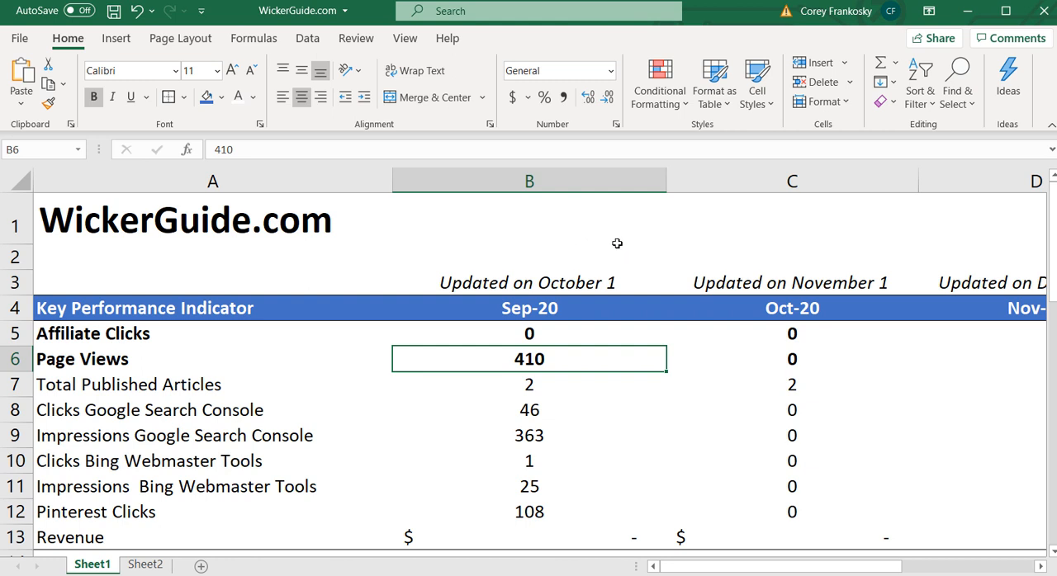
left_click(148, 566)
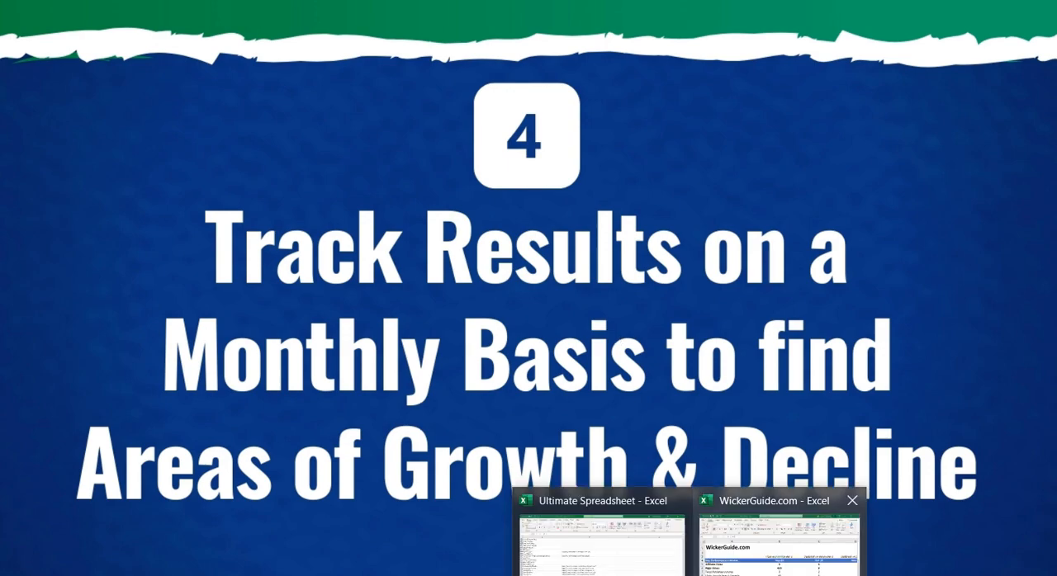
Return to the WickerGuide.com workbook, review the Oct-20 KPI cells on Sheet1, and examine the RESULTS chart on Sheet2
left_click(776, 537)
left_click_drag(769, 338, 791, 537)
left_click(838, 361)
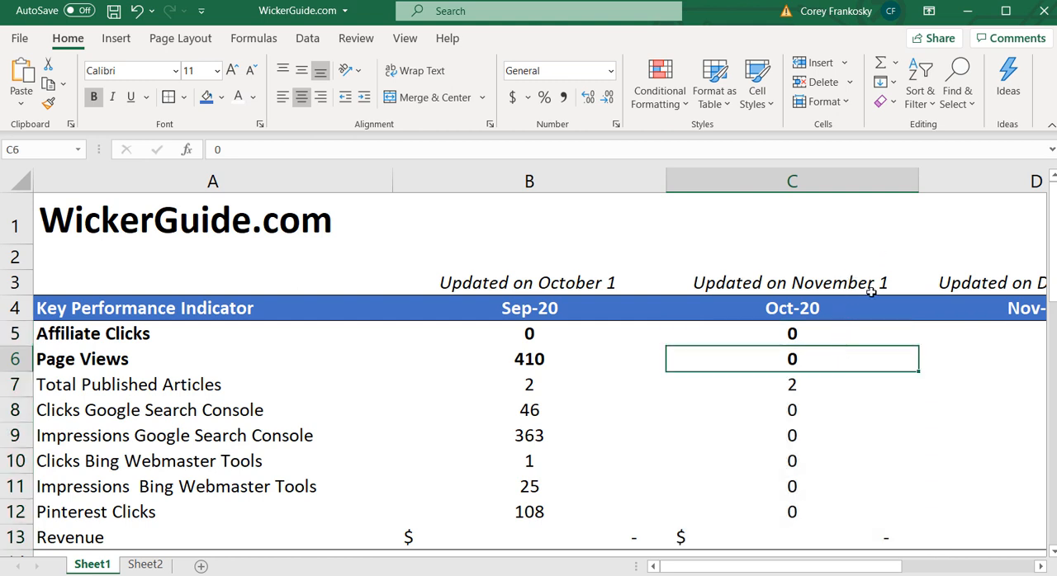
left_click(845, 331)
left_click(839, 360)
left_click(844, 383)
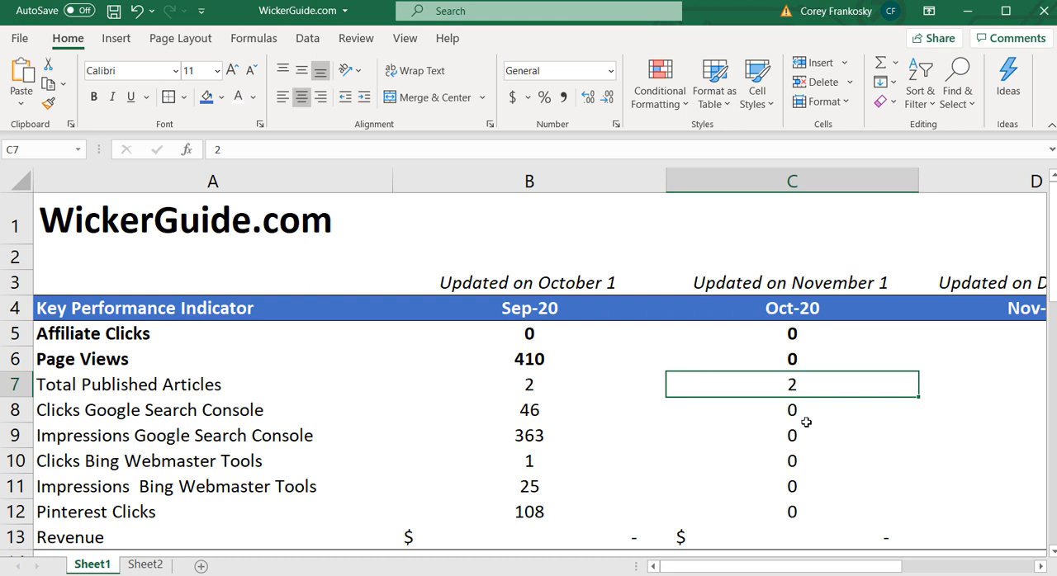
left_click(145, 565)
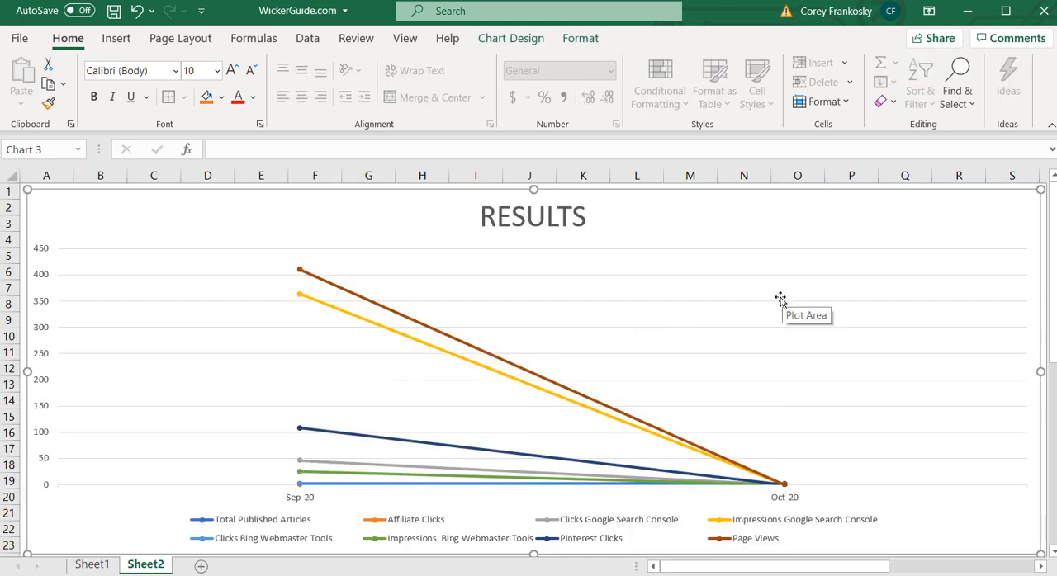
left_click(90, 564)
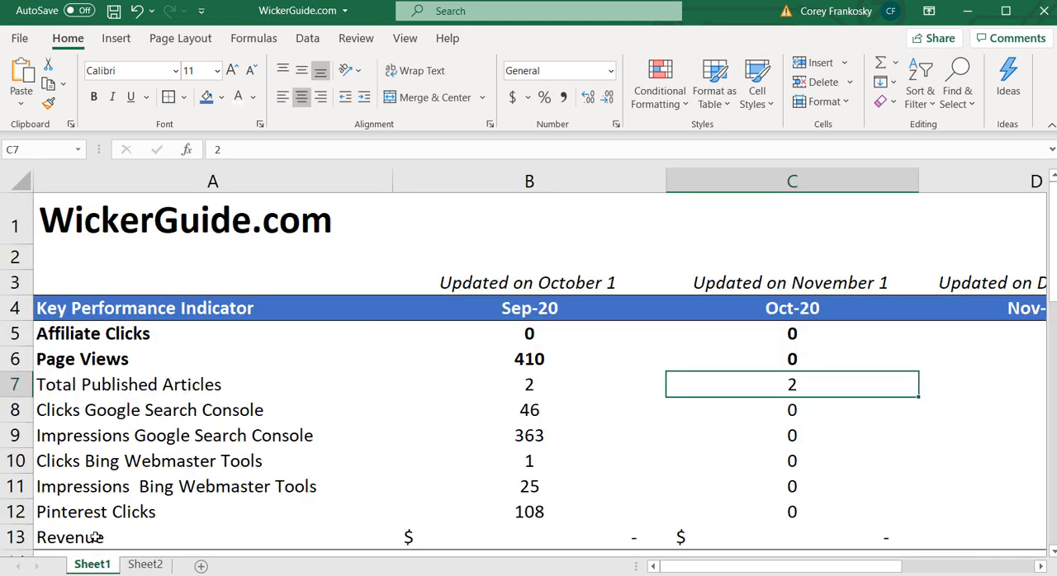
Check the September Affiliate Clicks cells in the workbook, and switch to Google Analytics in the browser
left_click_drag(124, 338, 478, 348)
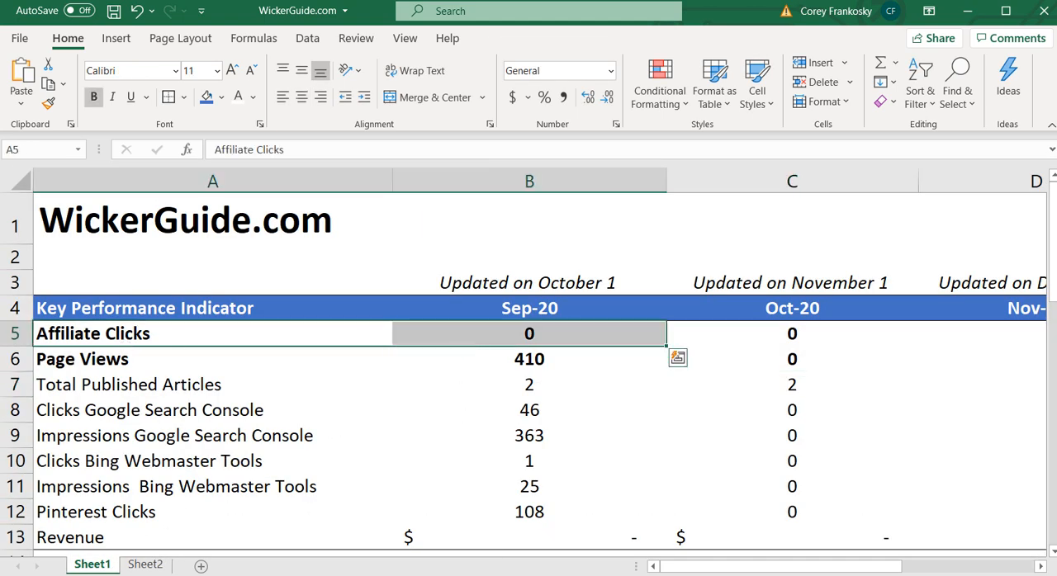
left_click(607, 548)
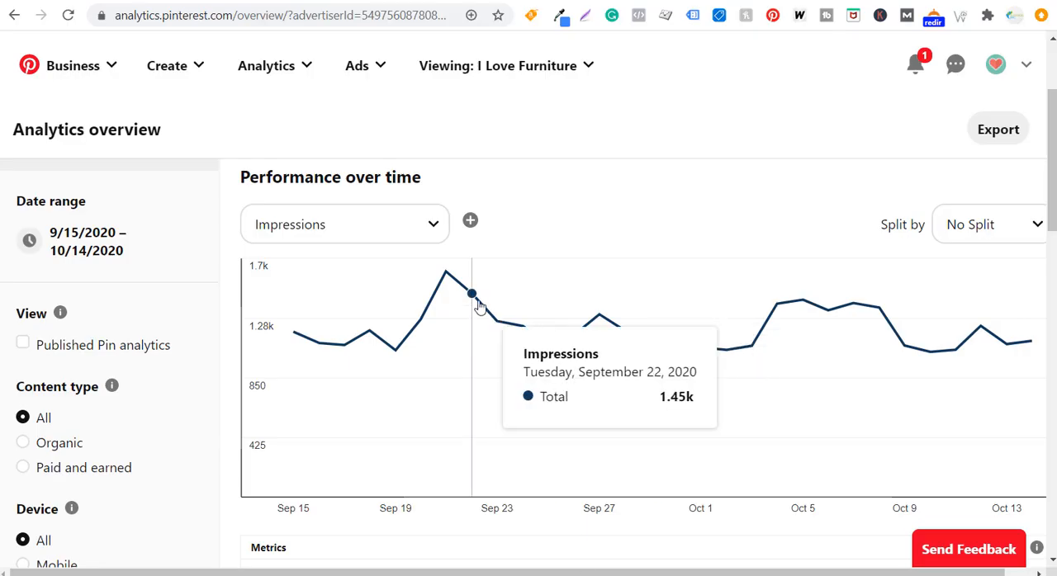
left_click(380, 0)
left_click(98, 266)
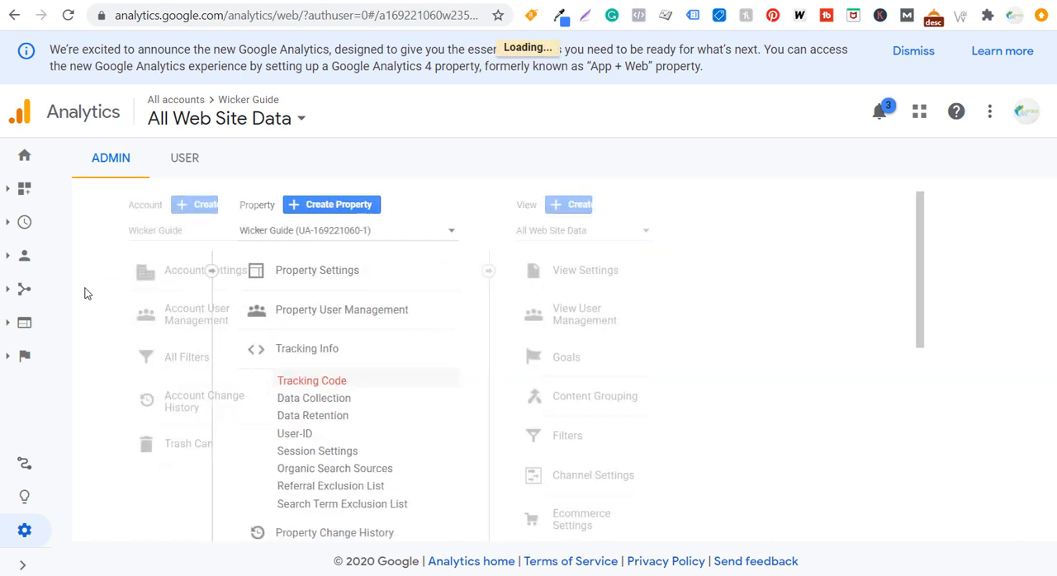
Open the Goals overview report under Conversions for the Wicker Guide view
scroll(169, 372, "down", 2)
left_click(24, 565)
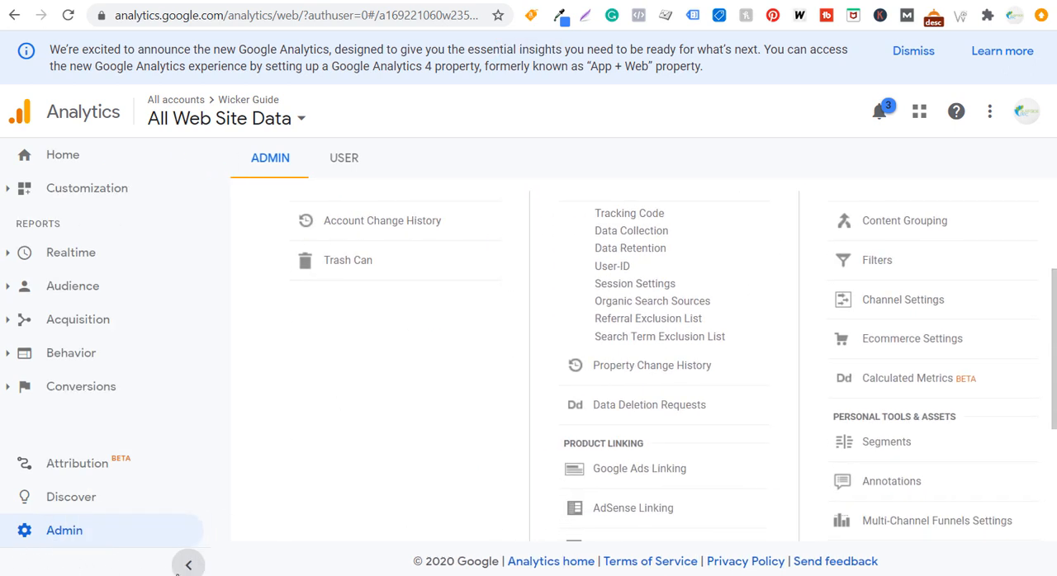
left_click(82, 390)
left_click(79, 418)
left_click(80, 445)
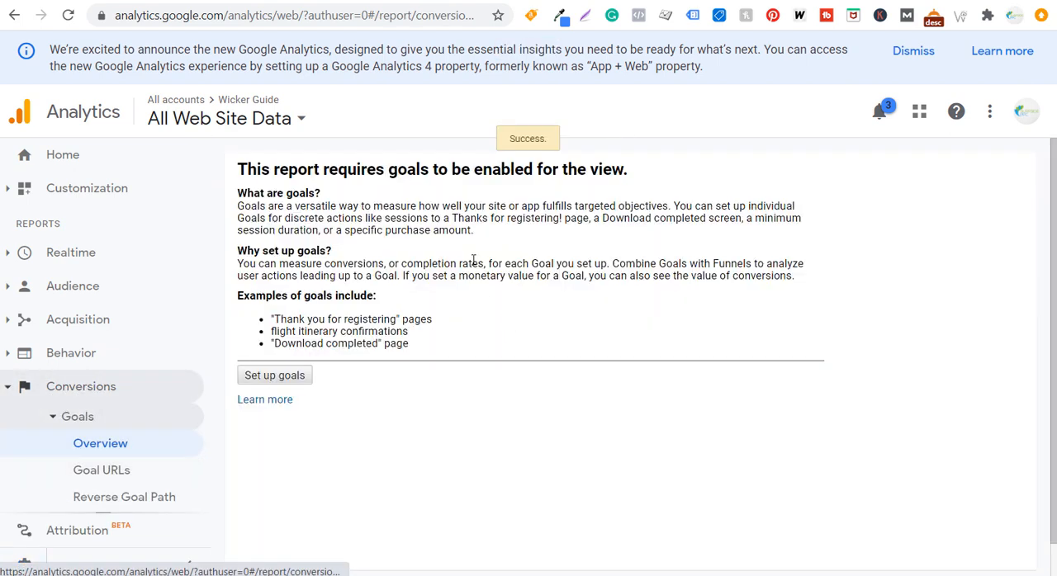
Read the explanation of goals in the Goals overview report, including the examples of goals
left_click_drag(309, 163, 540, 168)
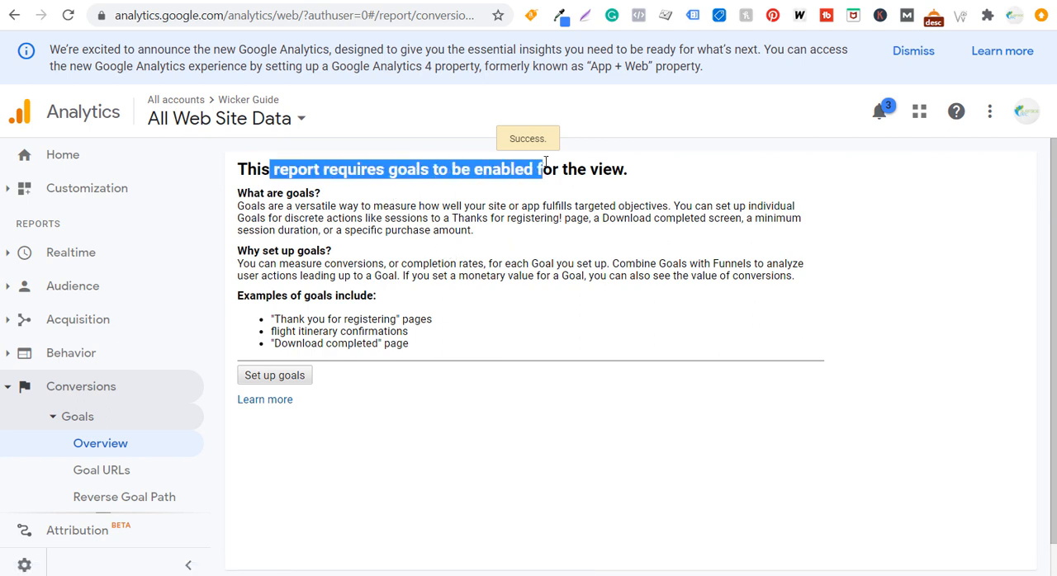
left_click(566, 160)
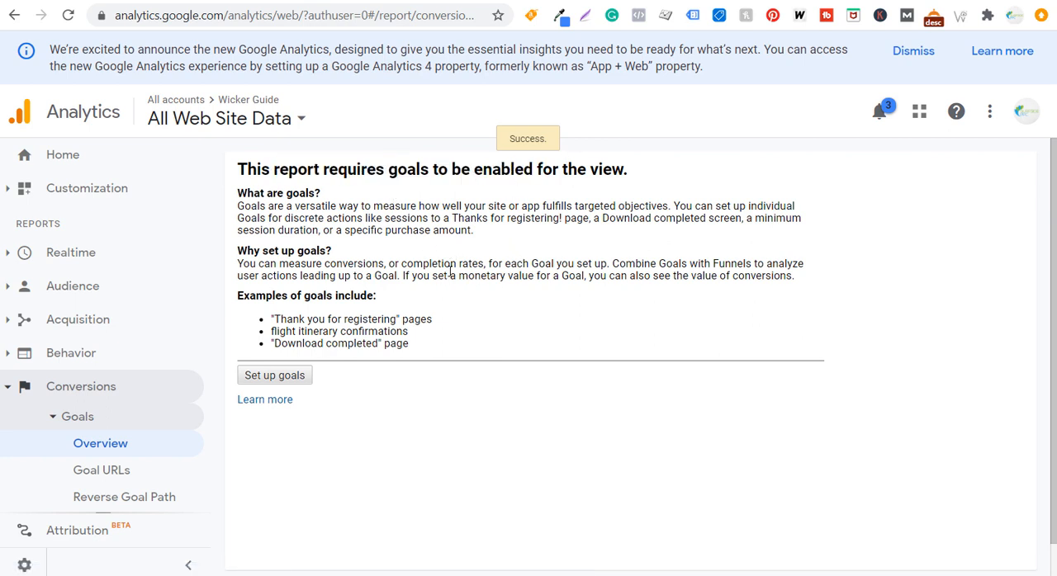
left_click_drag(259, 295, 353, 297)
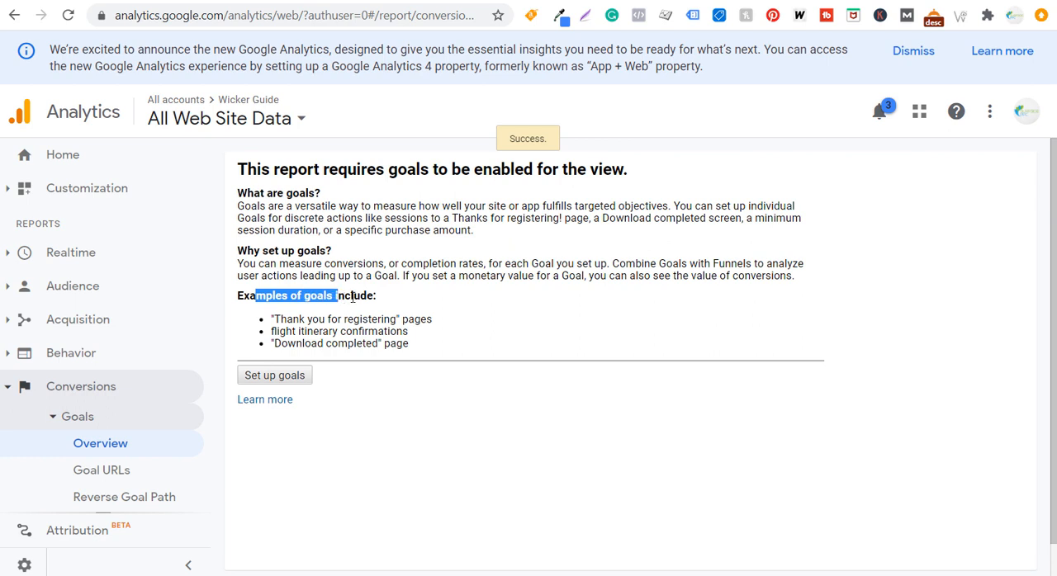
left_click(334, 315)
left_click_drag(274, 320, 365, 320)
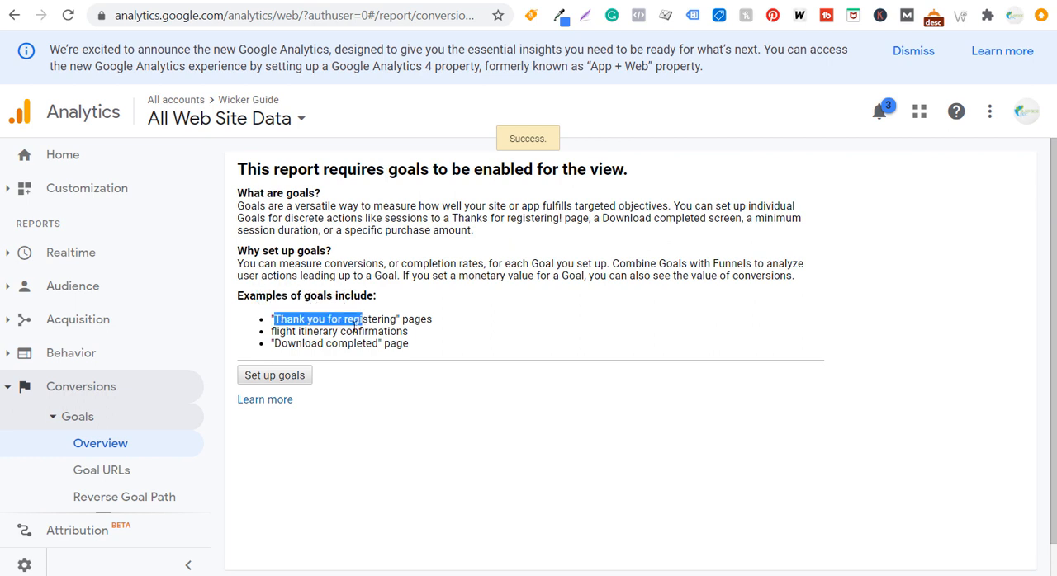
left_click(291, 337)
left_click_drag(285, 331, 373, 331)
left_click(378, 331)
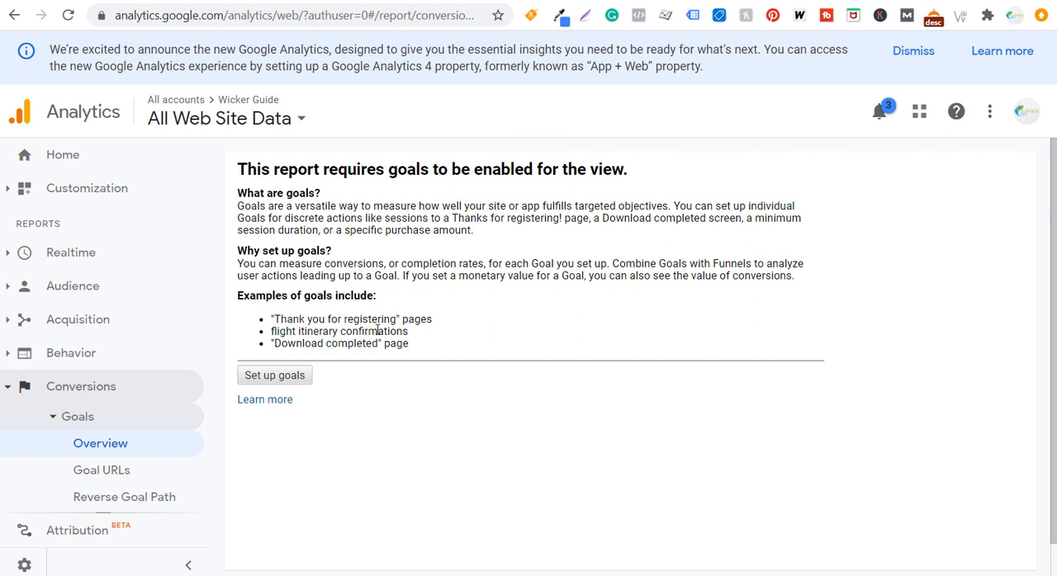
left_click_drag(291, 344, 353, 343)
left_click(367, 343)
scroll(514, 397, "down", 2)
scroll(89, 388, "down", 1)
scroll(89, 388, "down", 1)
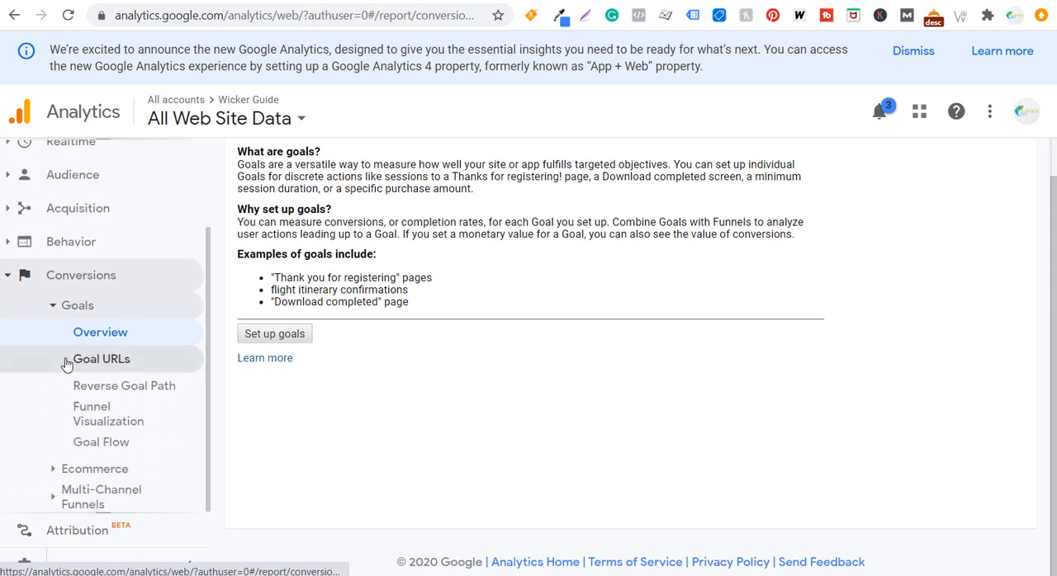
Open the Ecommerce overview report under Conversions and read what ecommerce tracking is
left_click(85, 471)
scroll(89, 454, "down", 2)
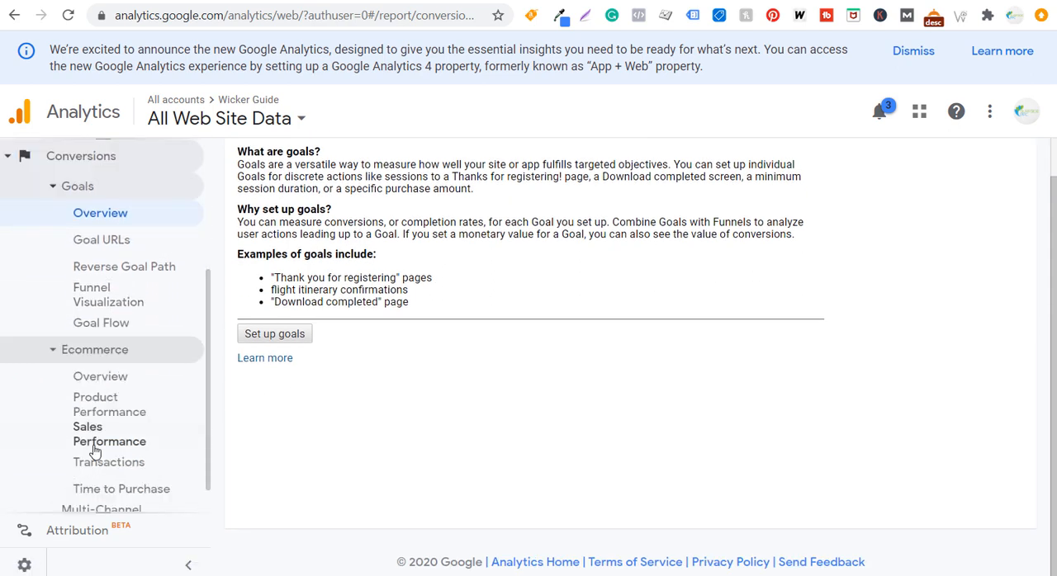
left_click(81, 354)
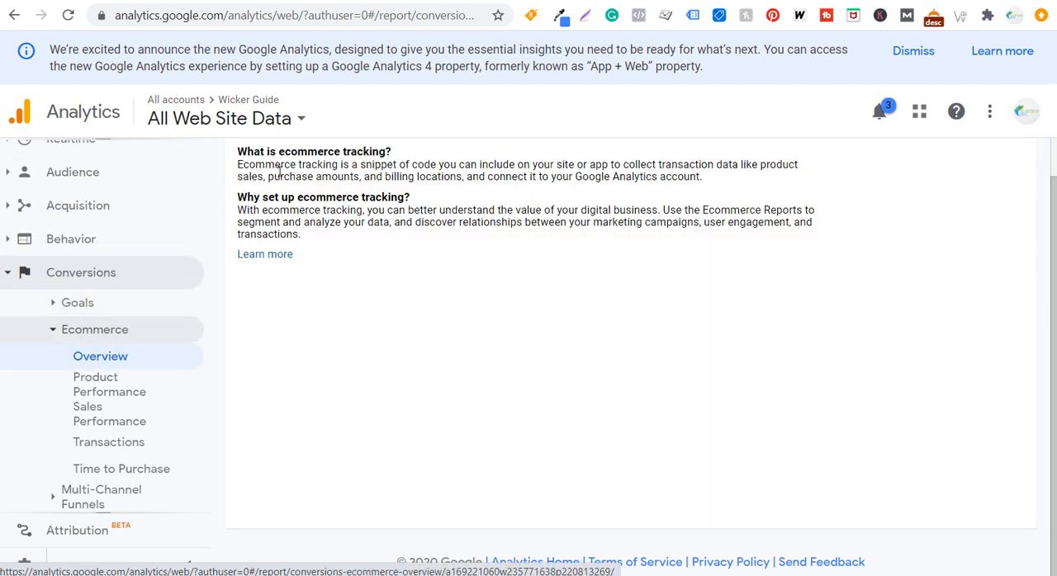
left_click_drag(284, 152, 553, 165)
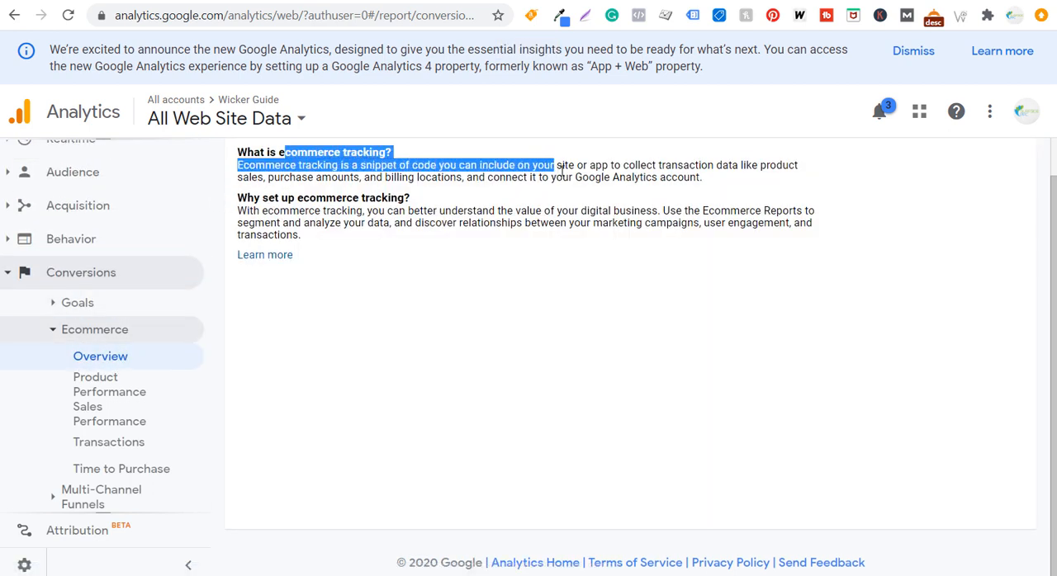
left_click(495, 237)
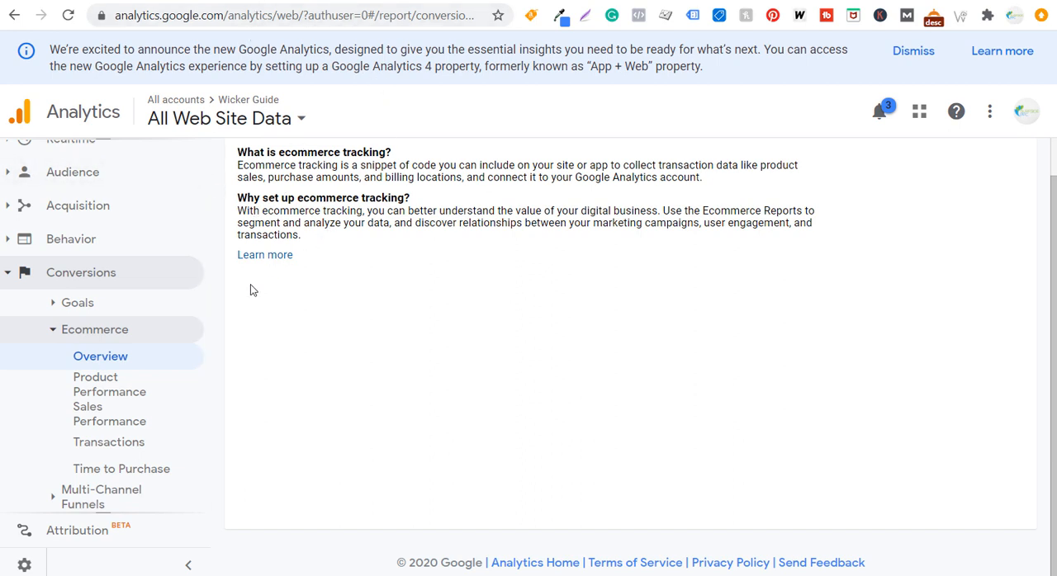
Return to the Goals overview report under Conversions and open the goal setup page from it
left_click(40, 275)
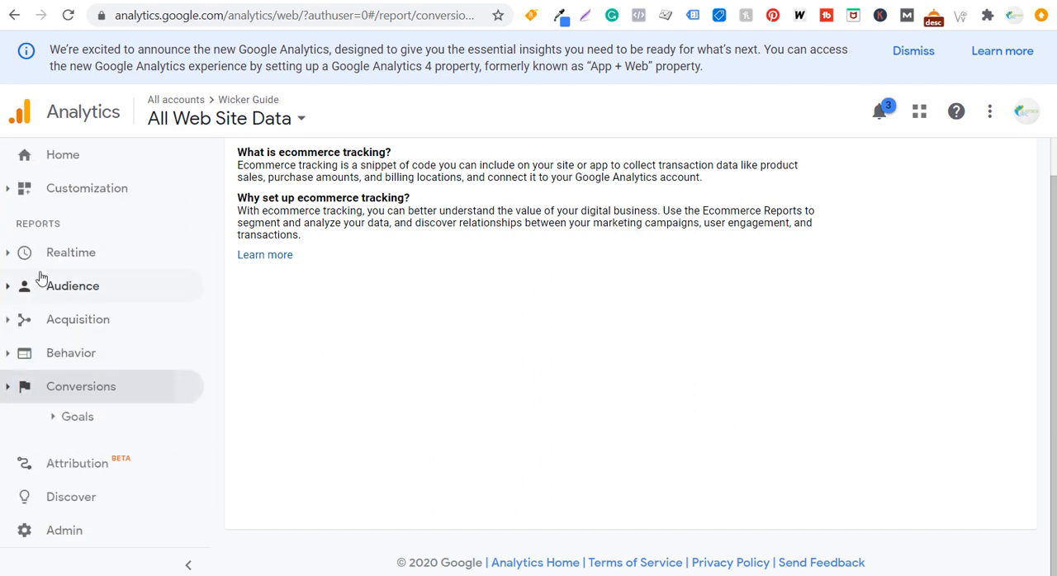
left_click(71, 385)
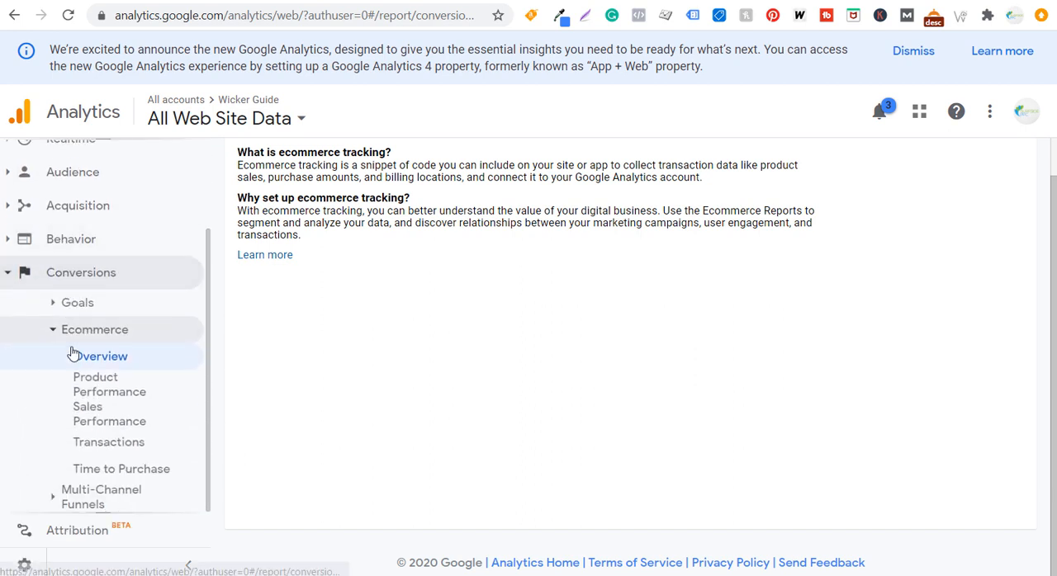
left_click(83, 330)
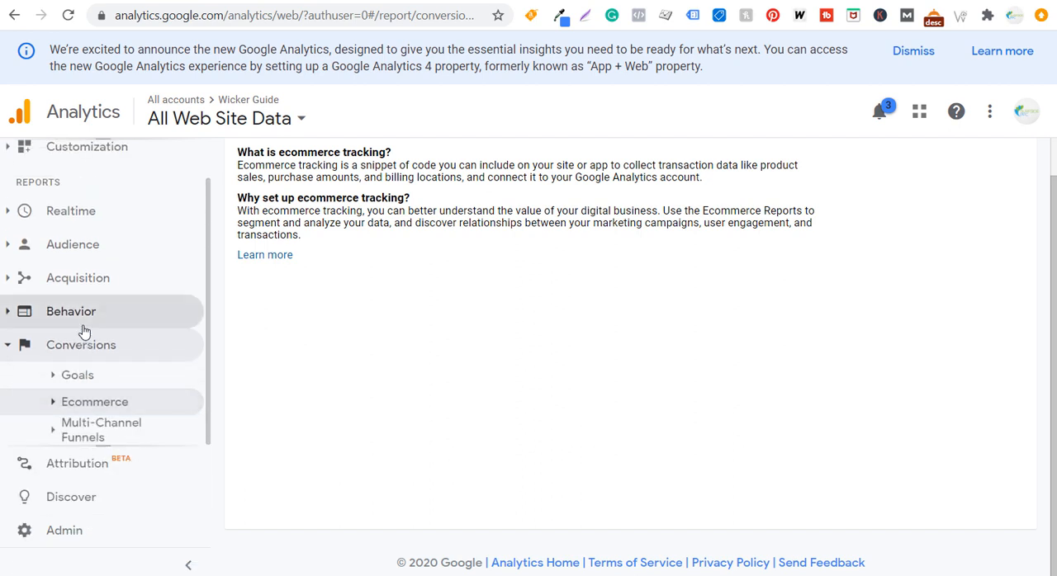
left_click(75, 382)
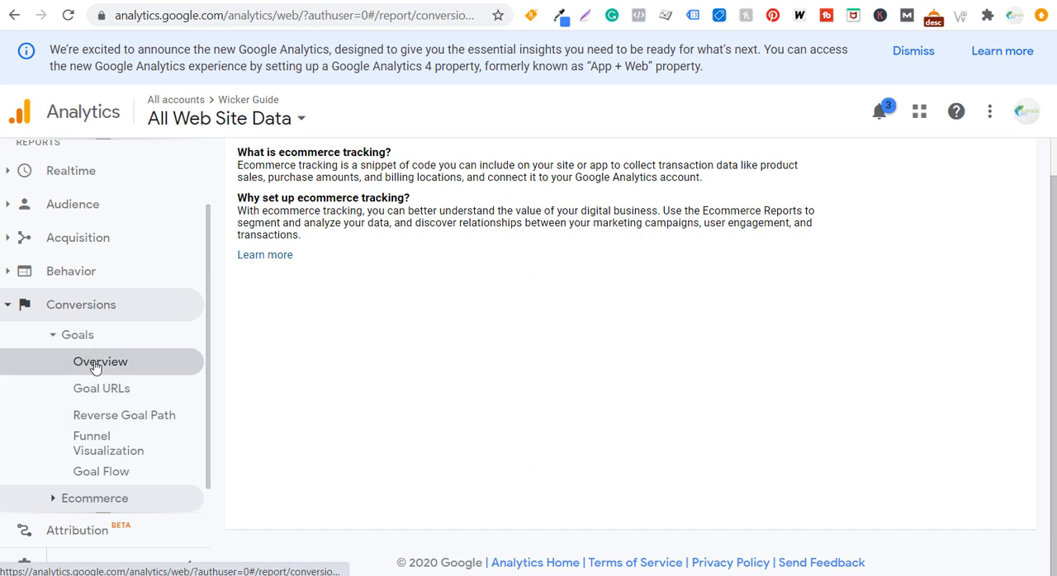
left_click(95, 363)
left_click(287, 333)
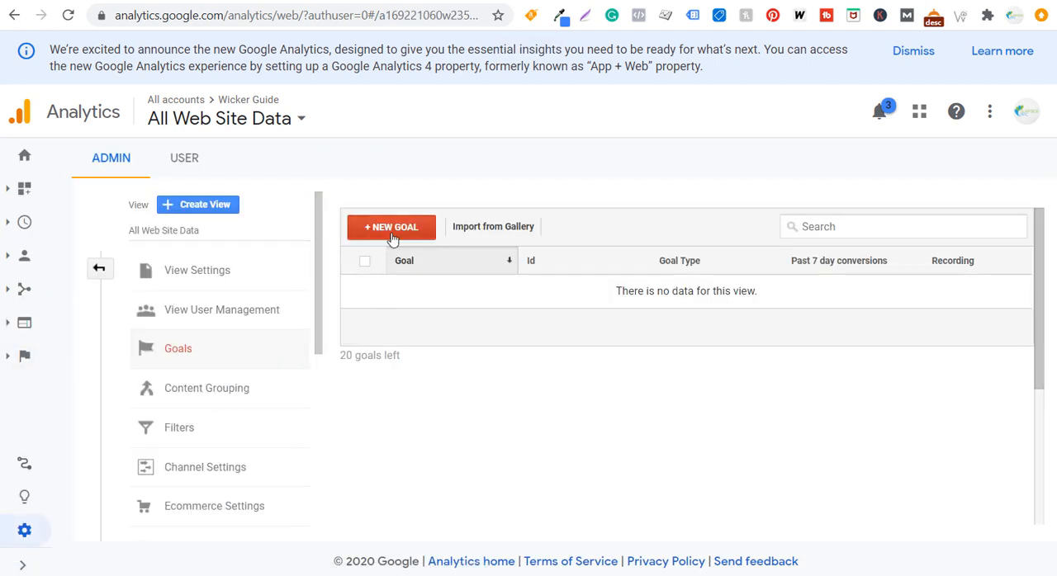
Open the Goals settings of the All Web Site Data view from Admin and start a new goal
left_click(24, 565)
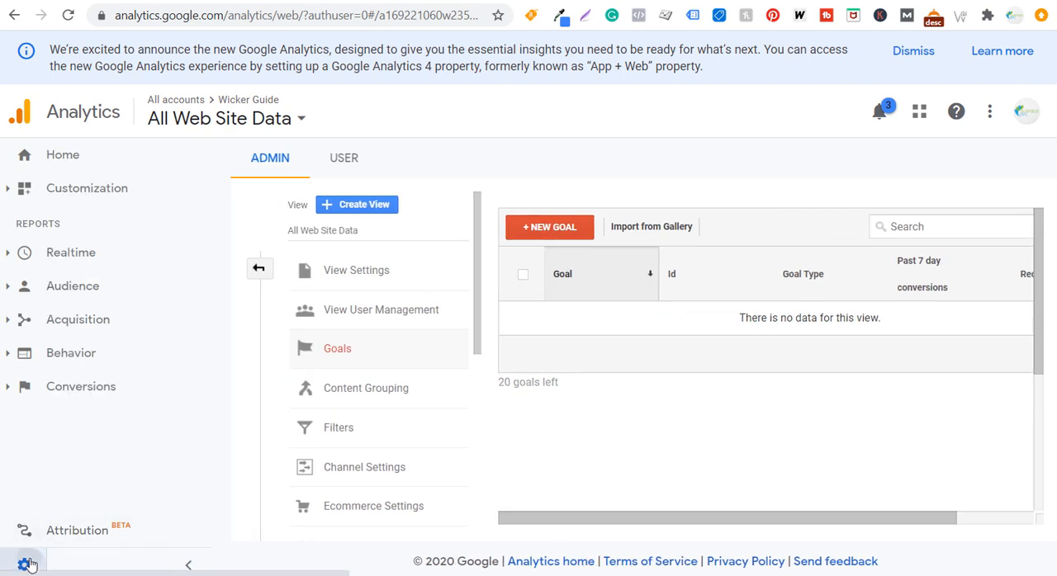
left_click(27, 565)
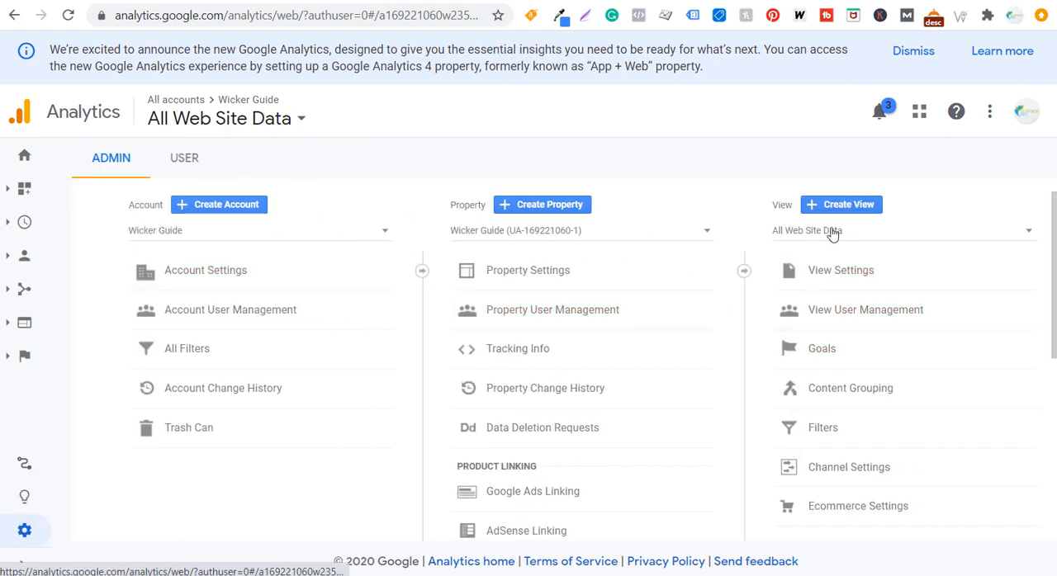
left_click(830, 353)
left_click(379, 230)
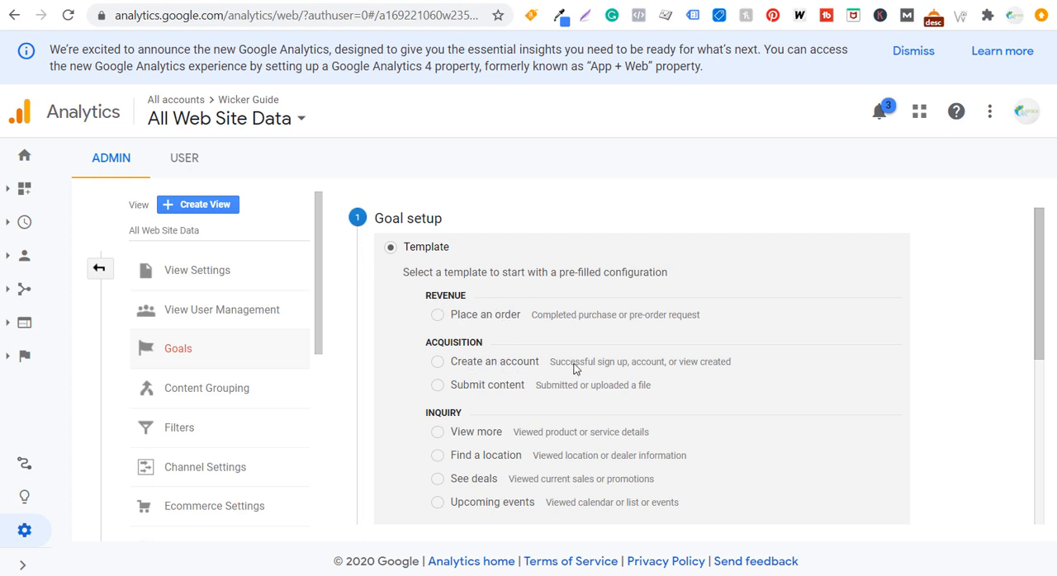
Choose the Custom goal setup below the templates and continue to the goal description
scroll(646, 392, "down", 2)
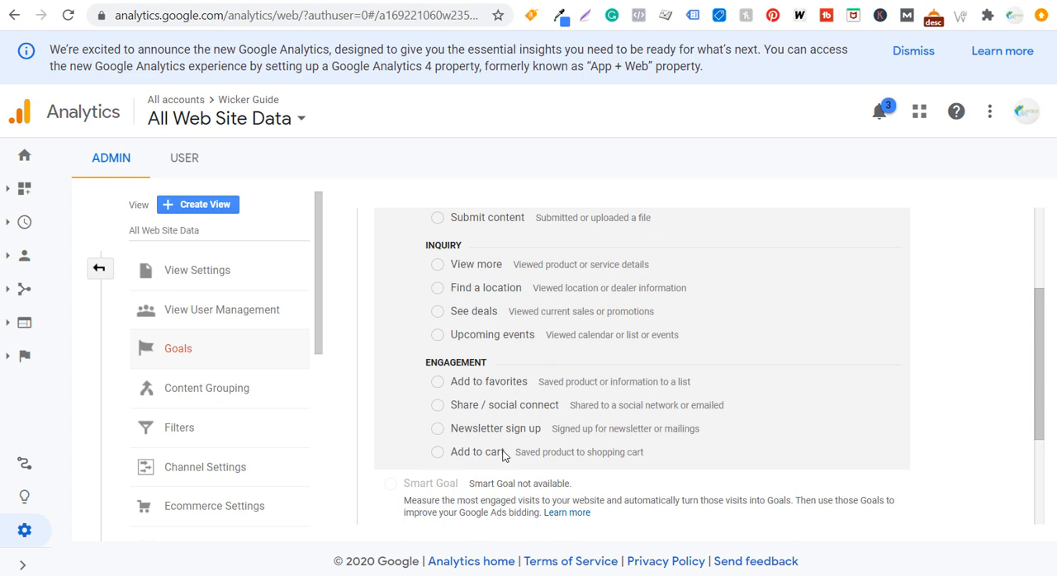
scroll(573, 413, "down", 1)
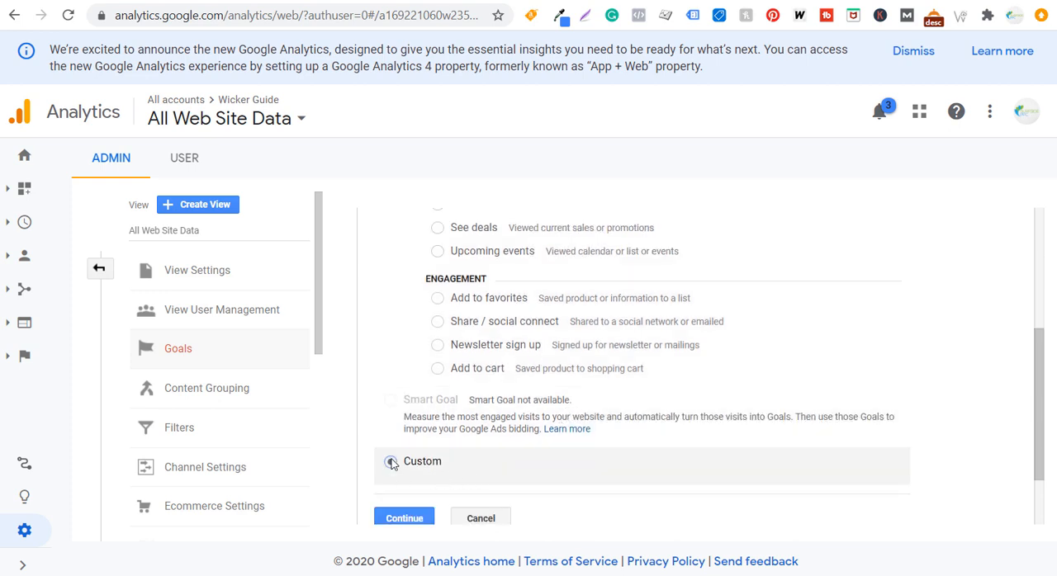
left_click(410, 518)
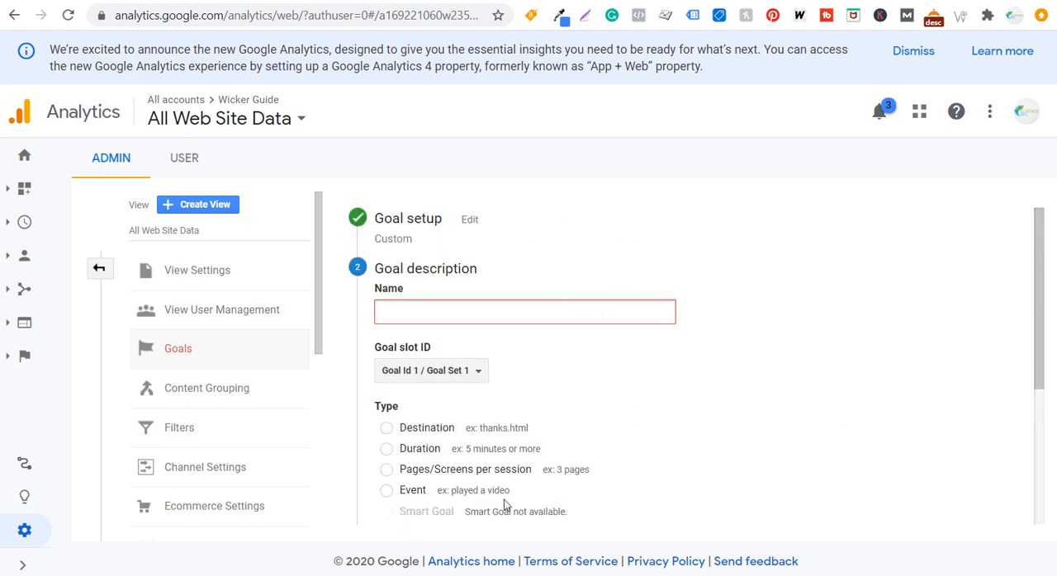
Review the goal description options and set the custom goal's type to Event
left_click(402, 428)
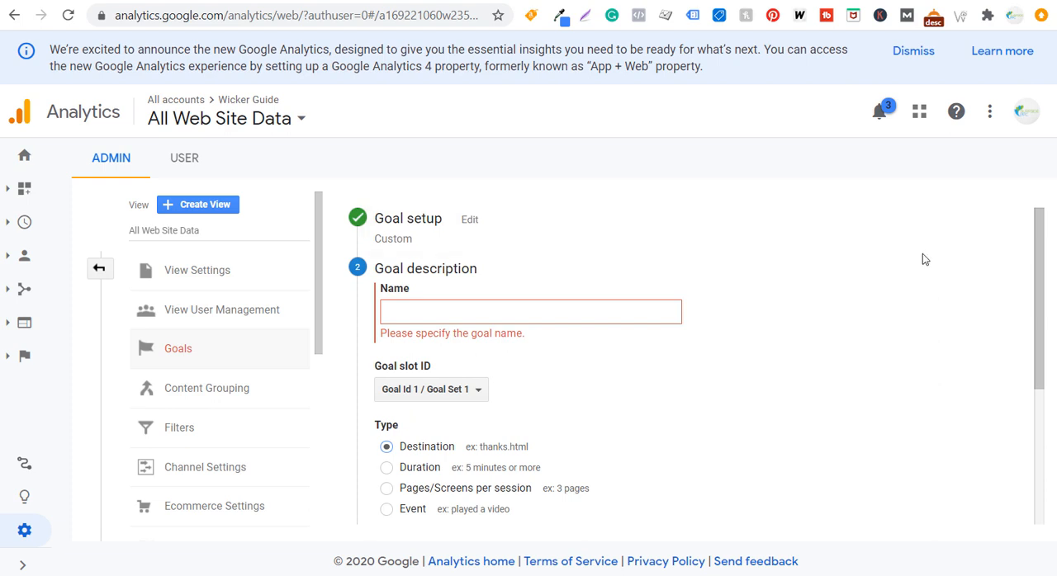
scroll(918, 272, "down", 1)
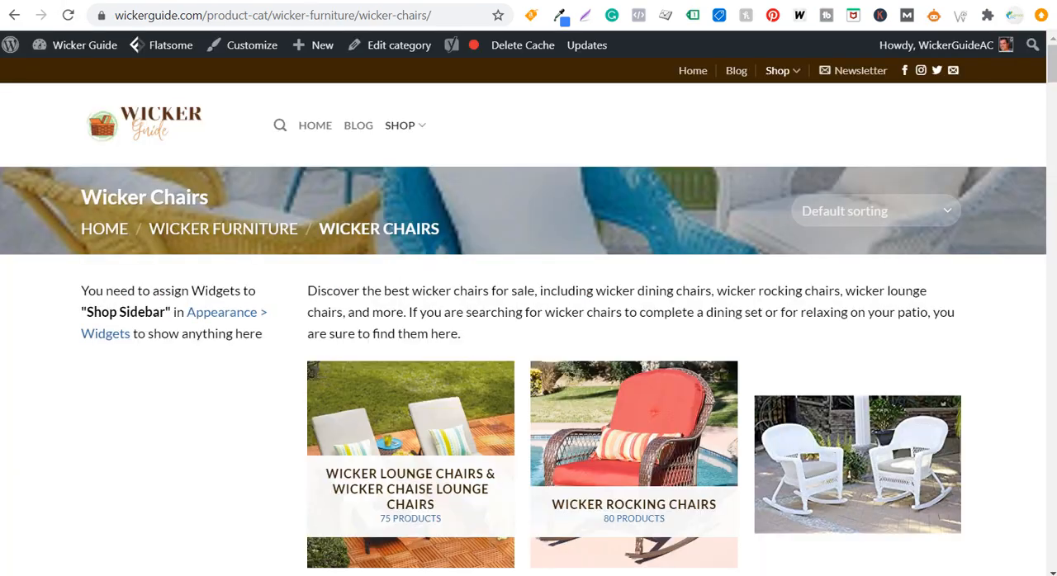
scroll(203, 318, "down", 3)
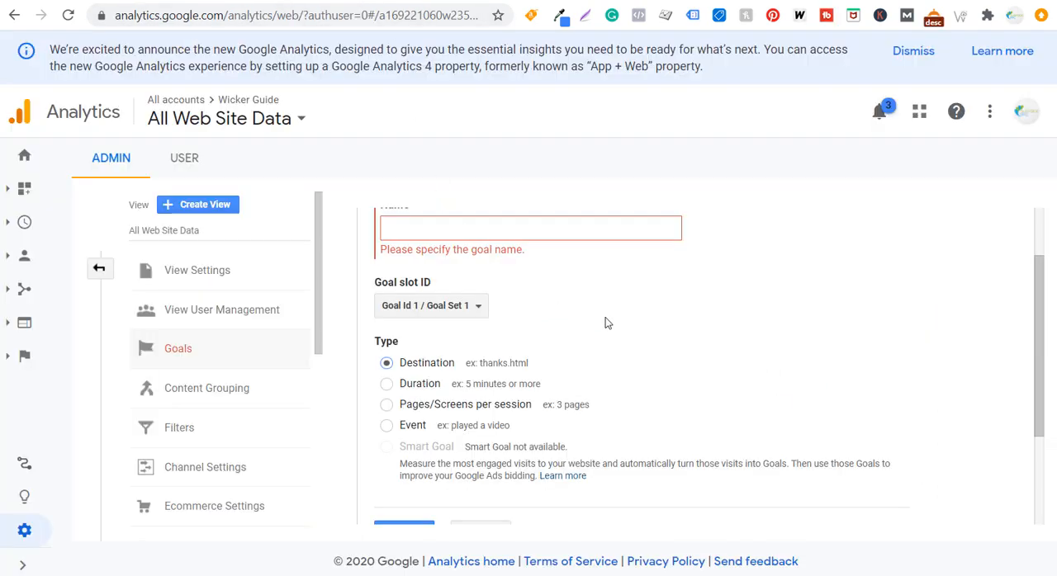
scroll(605, 322, "up", 1)
left_click(386, 510)
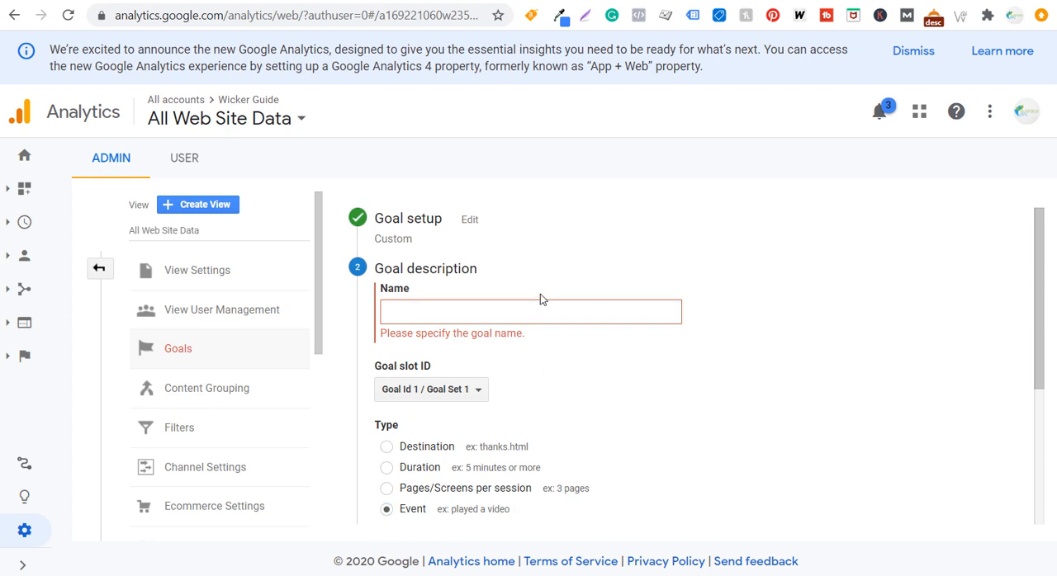
Name the goal Affiliate Clicks
left_click(549, 312)
type("Affi")
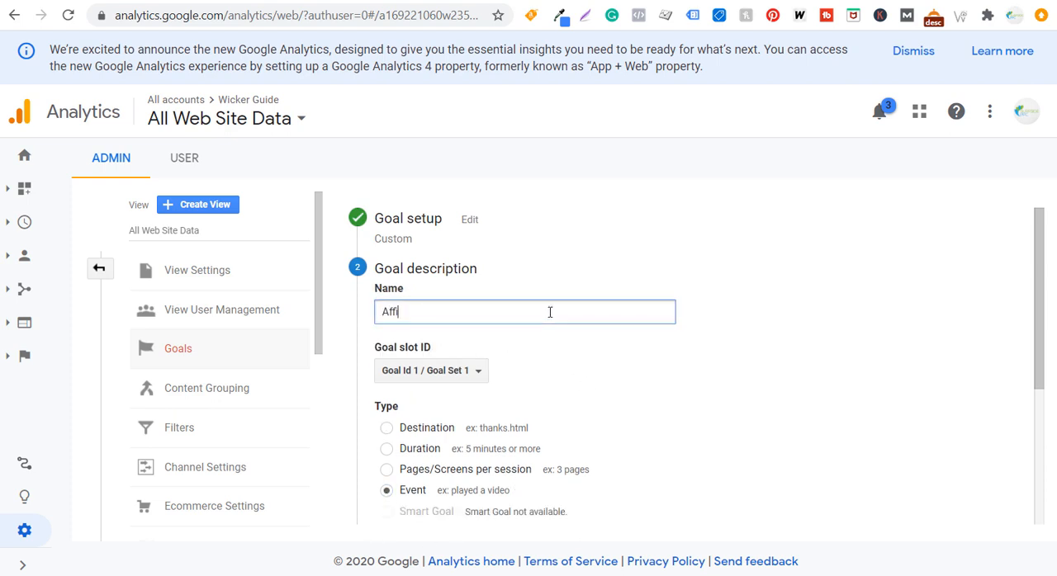
type("liate Clicks")
left_click(860, 356)
scroll(855, 356, "down", 2)
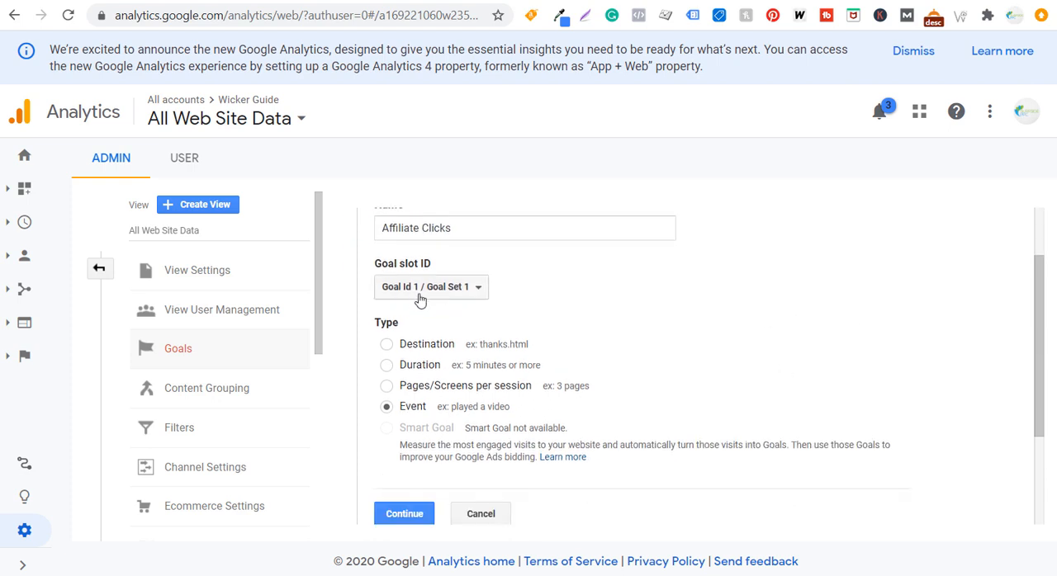
Review the goal slot ID list, keep Goal Id 1 / Goal Set 1, and continue to the goal details
left_click(471, 291)
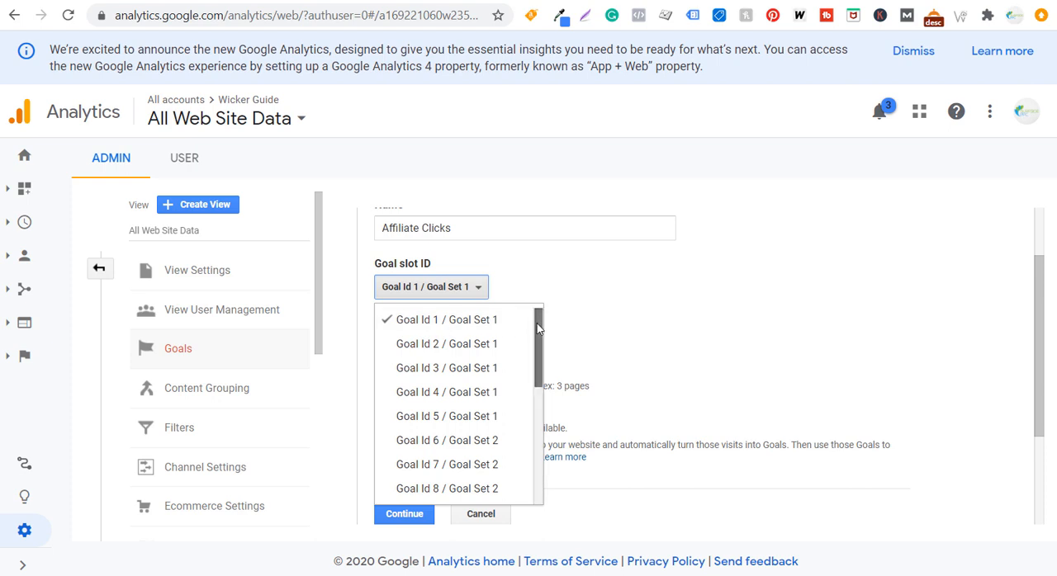
mouse_move(537, 331)
left_mouse_down()
mouse_move(536, 472)
mouse_move(524, 401)
mouse_move(544, 324)
left_mouse_up()
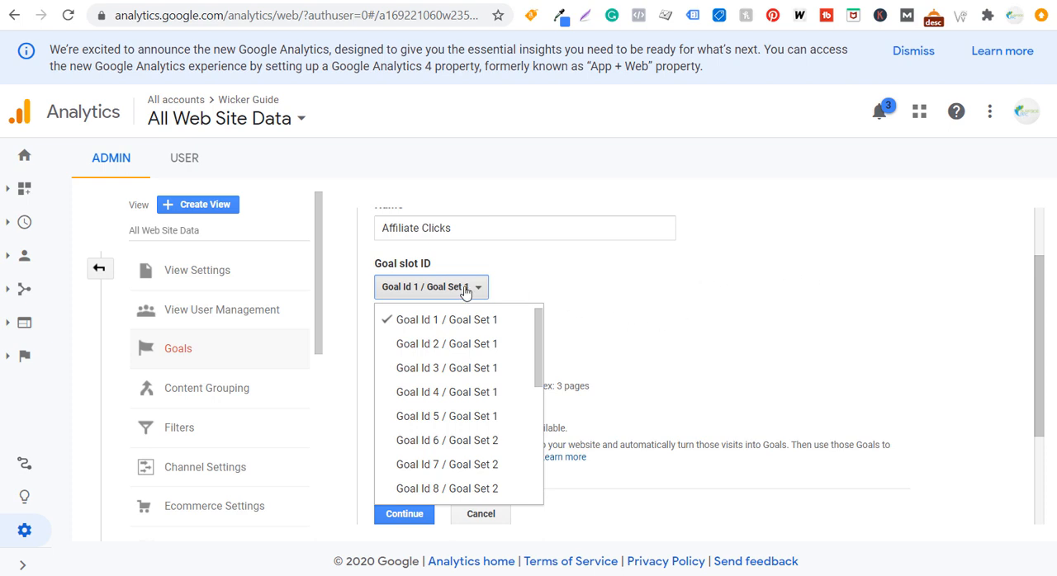
left_click(827, 286)
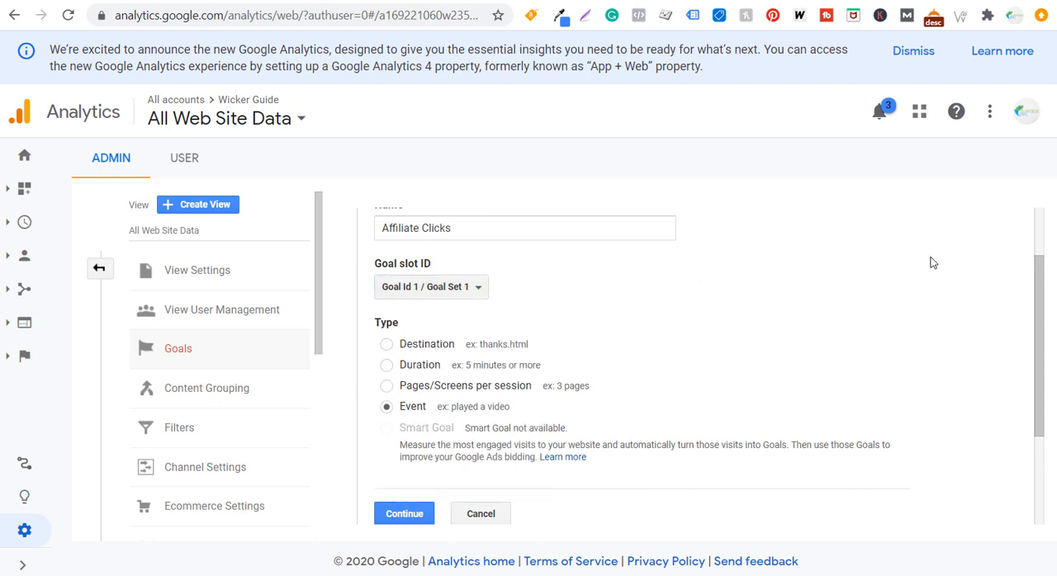
left_click(428, 521)
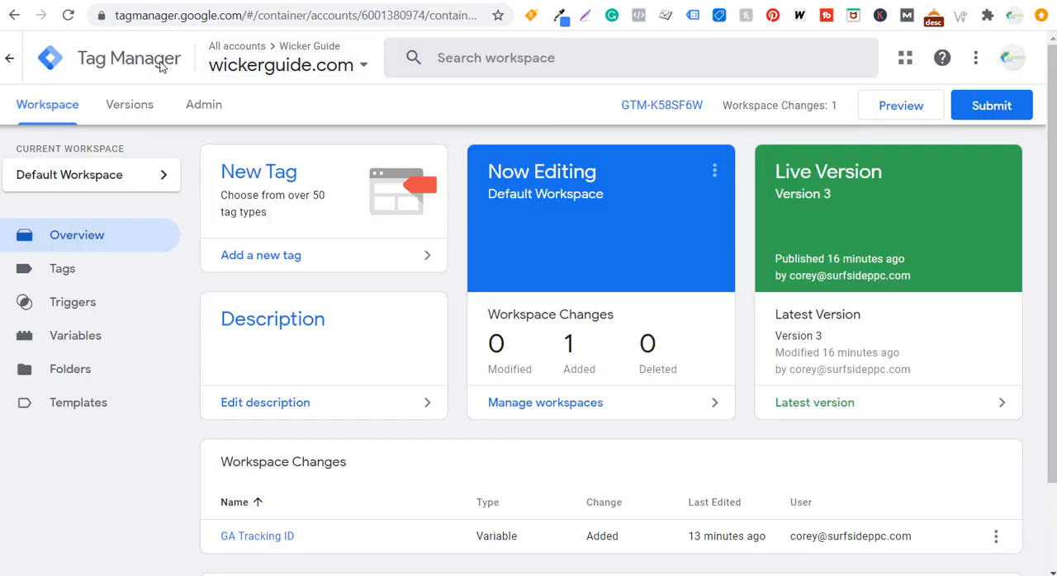
Create a new tag in the wickerguide.com container and name it Affiliate Clicks
left_click(272, 260)
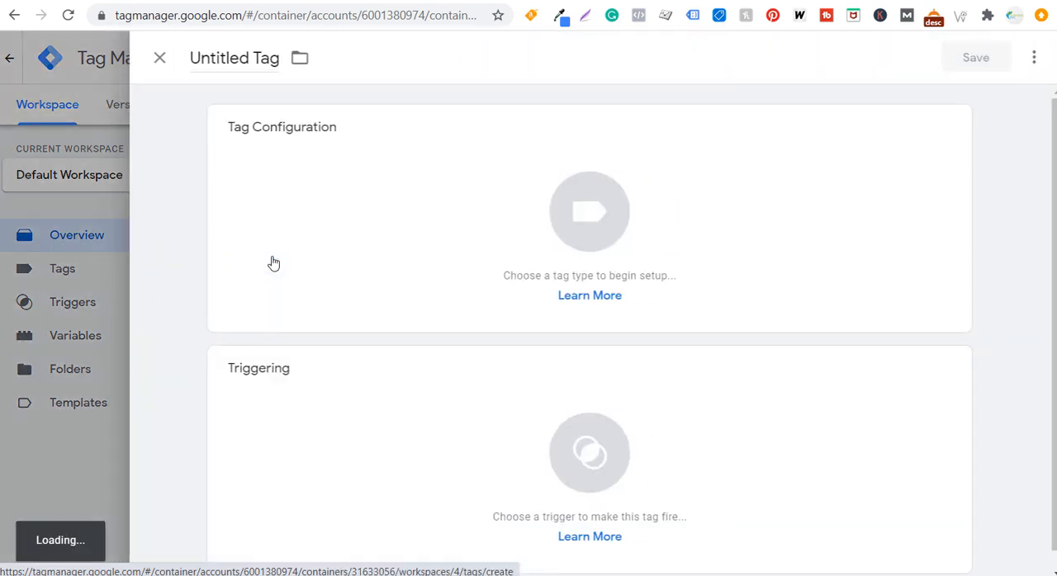
left_click(229, 52)
type("Affil")
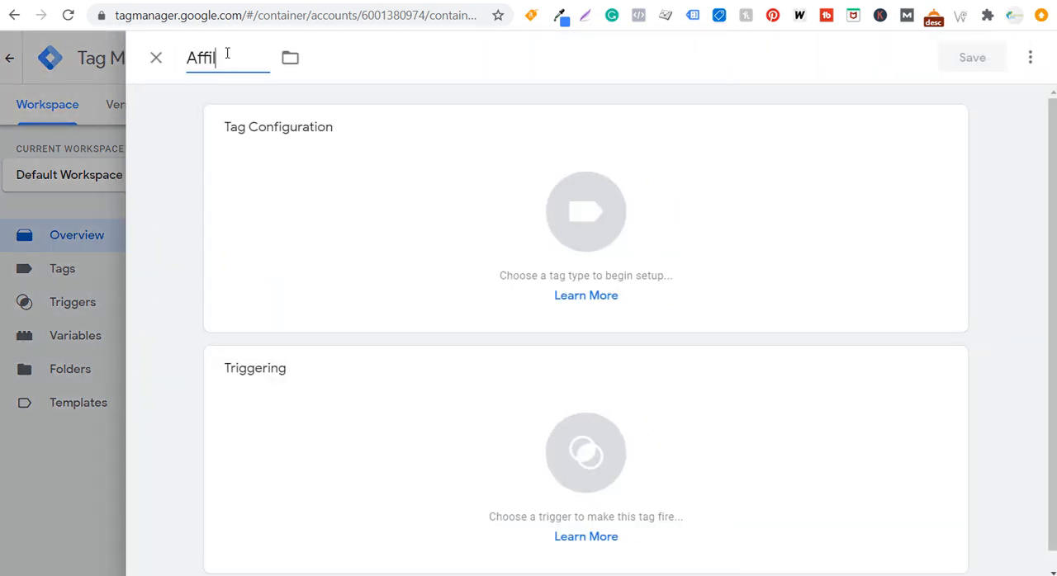
type("iate Clicks")
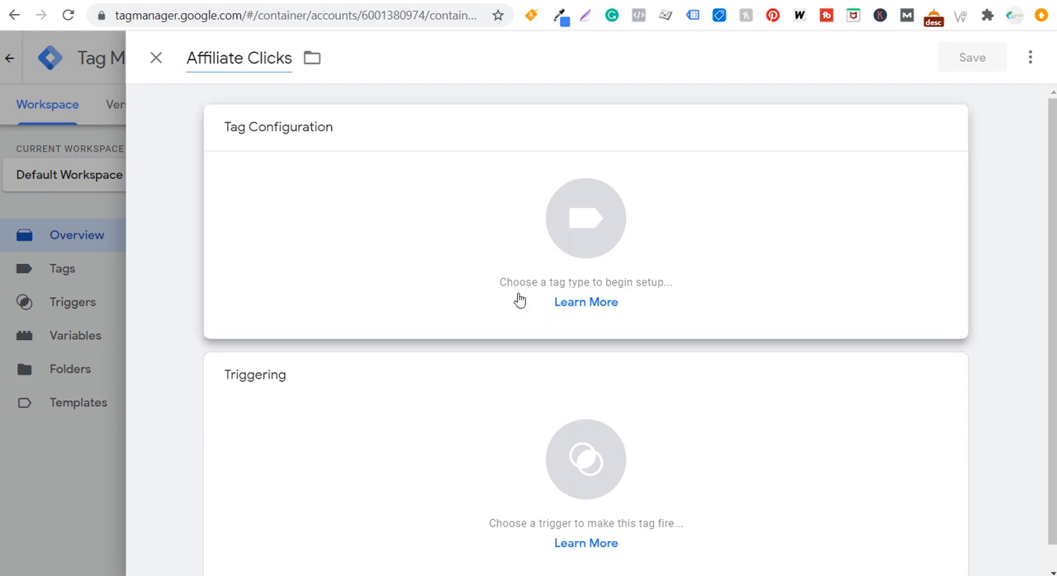
Configure the tag as Google Analytics: Universal Analytics with the track type Event
left_click(517, 299)
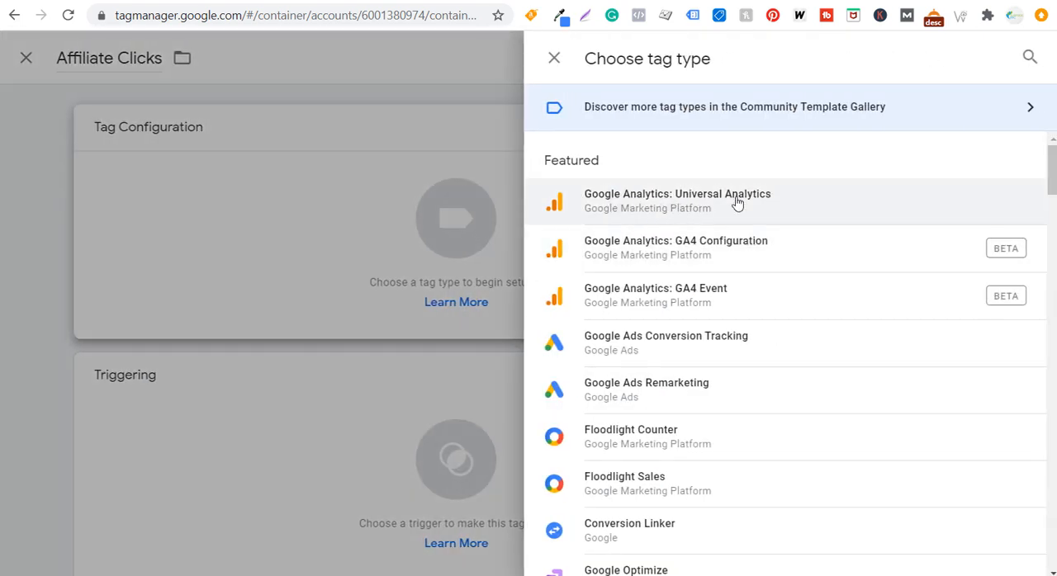
left_click(737, 202)
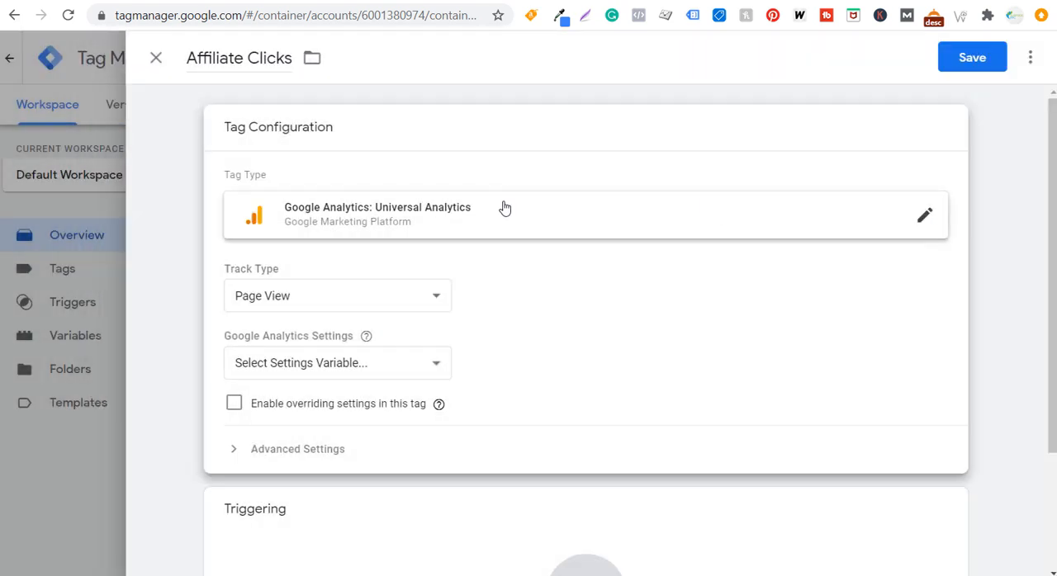
left_click(337, 297)
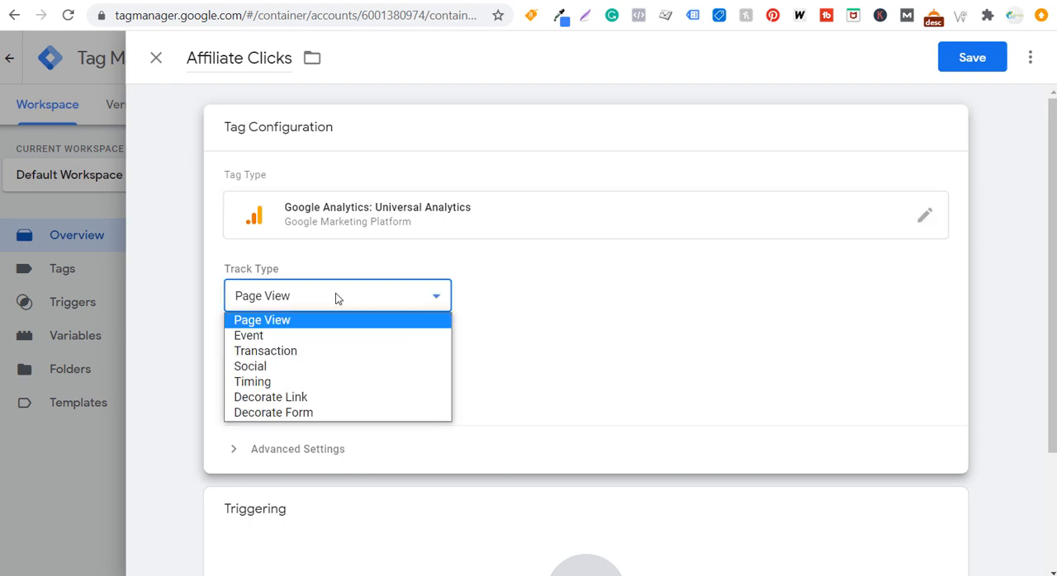
left_click(271, 336)
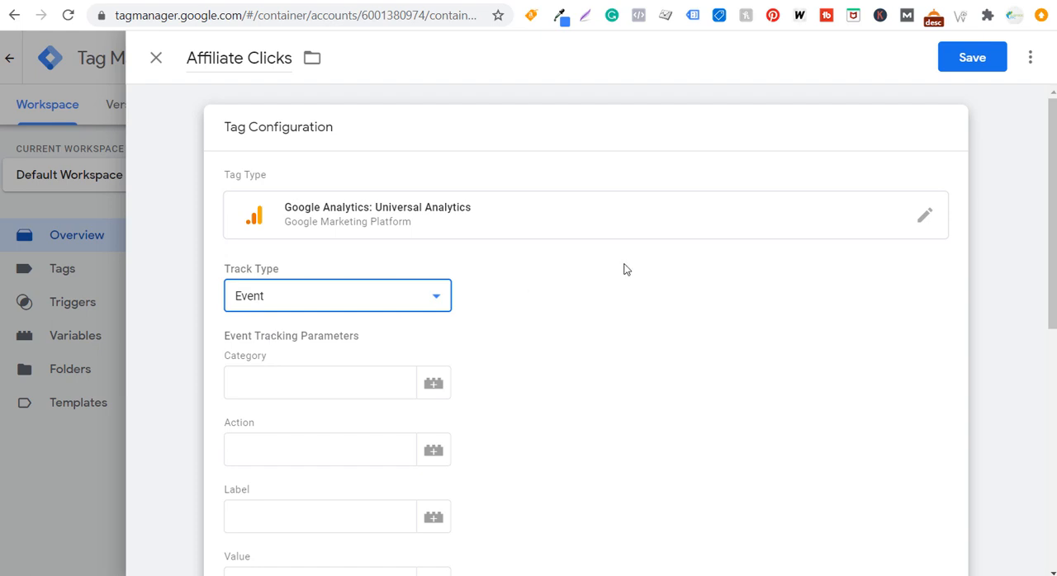
Check the goal's event conditions in Google Analytics, and set the tag's event category to Outbound Click and its action to Exit Website
scroll(689, 238, "down", 1)
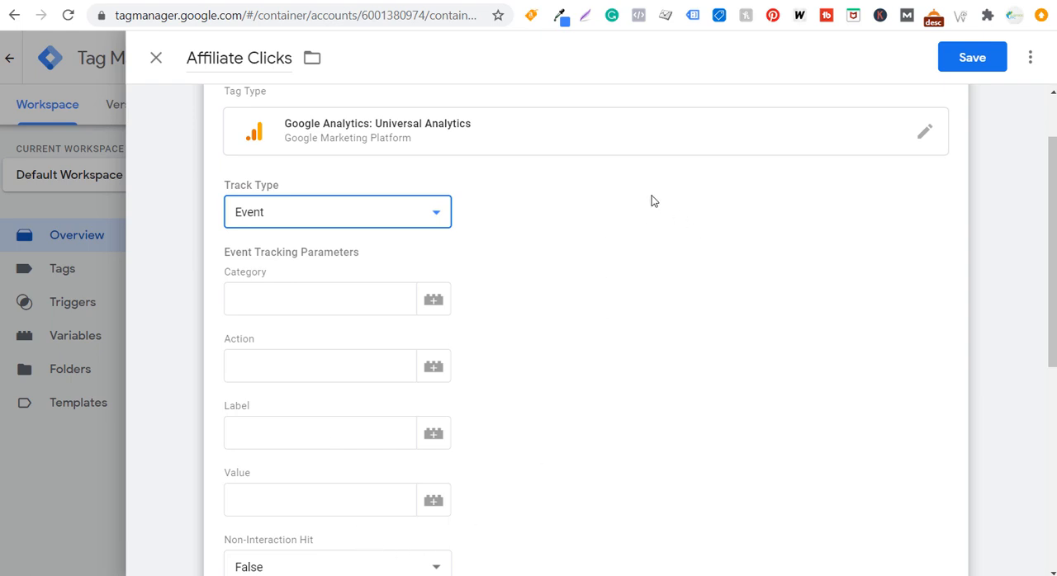
left_click(381, 1)
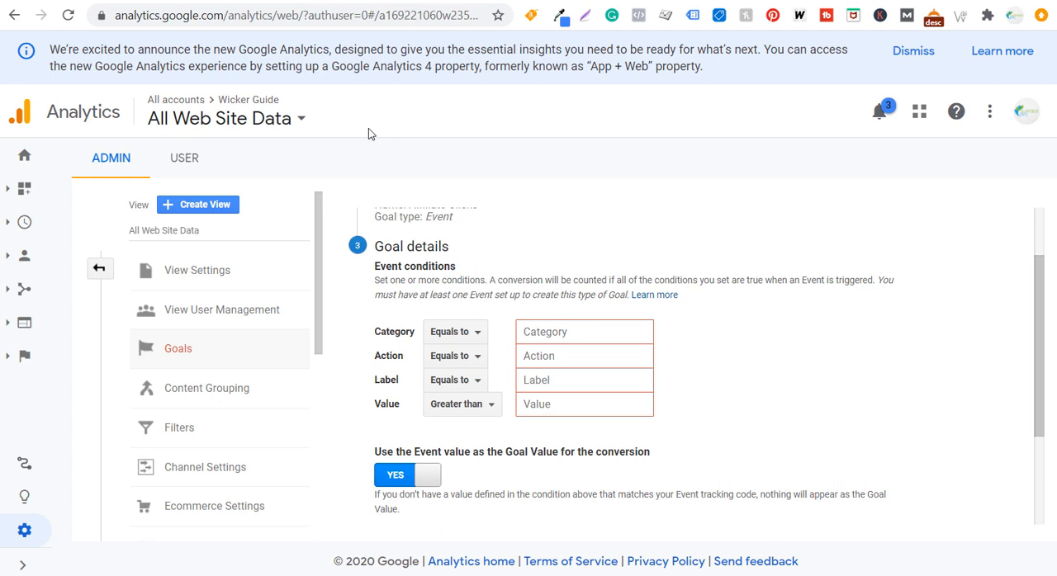
left_click(312, 1)
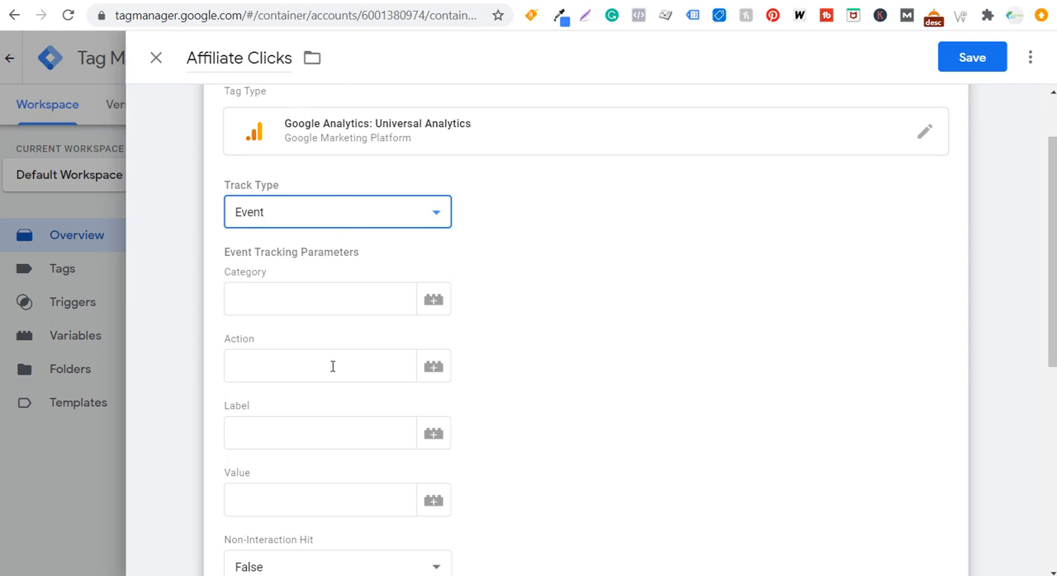
left_click(293, 295)
type("Outbo")
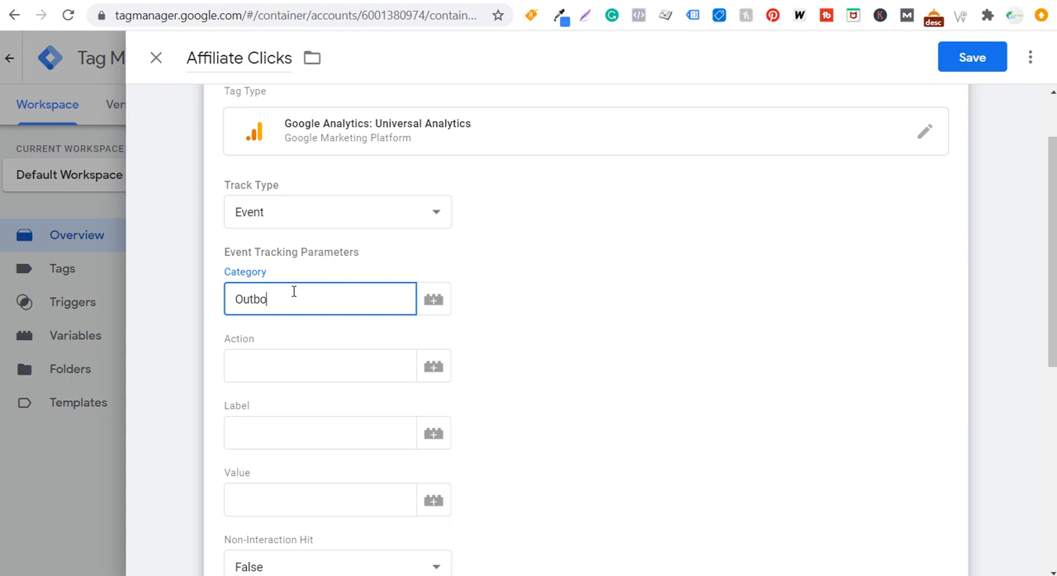
type("und Click")
key("Tab")
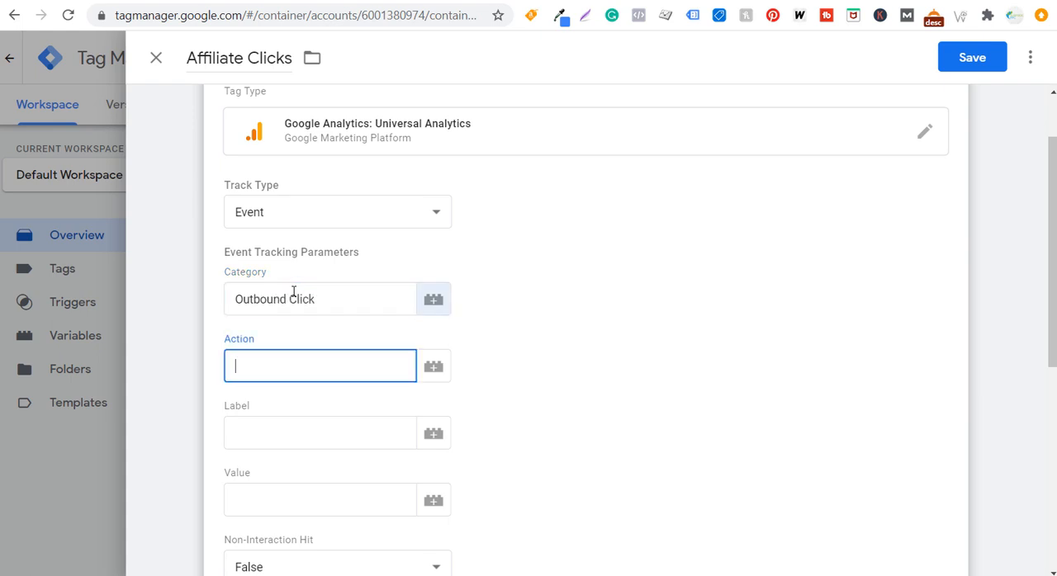
type("Exit Website")
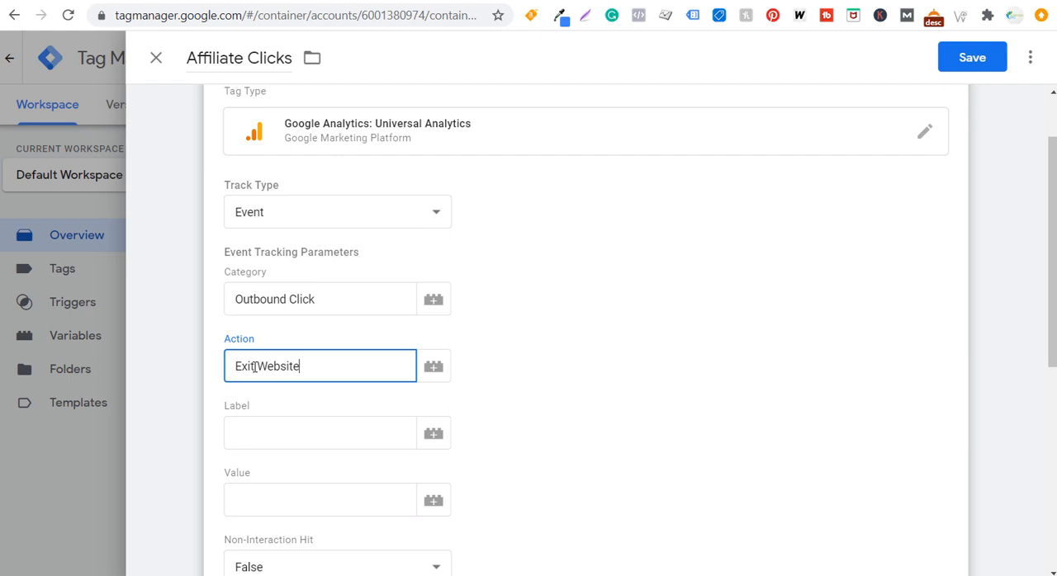
Set the event label to the built-in variable Click URL
left_click(314, 435)
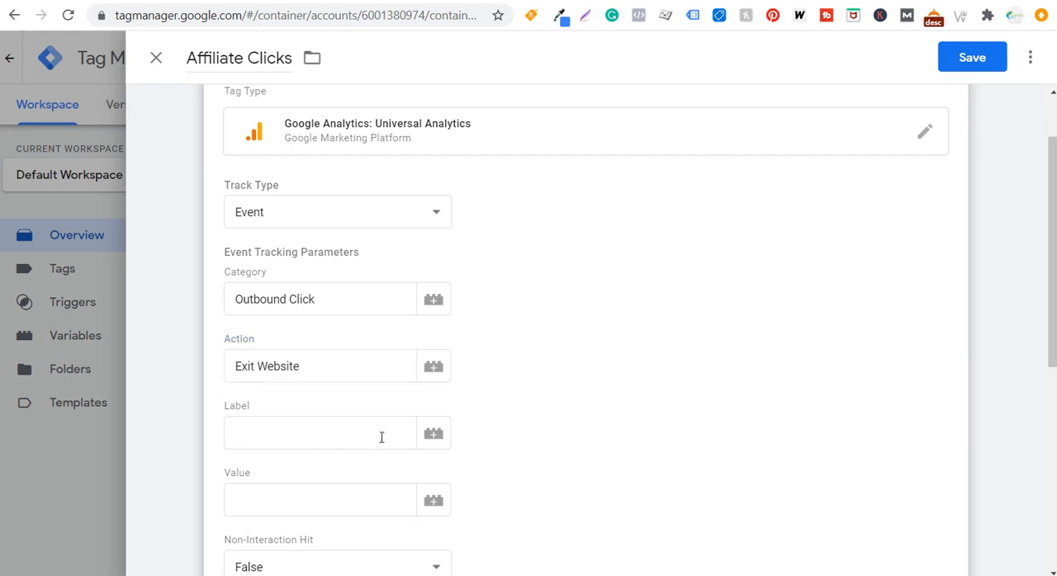
left_click(433, 433)
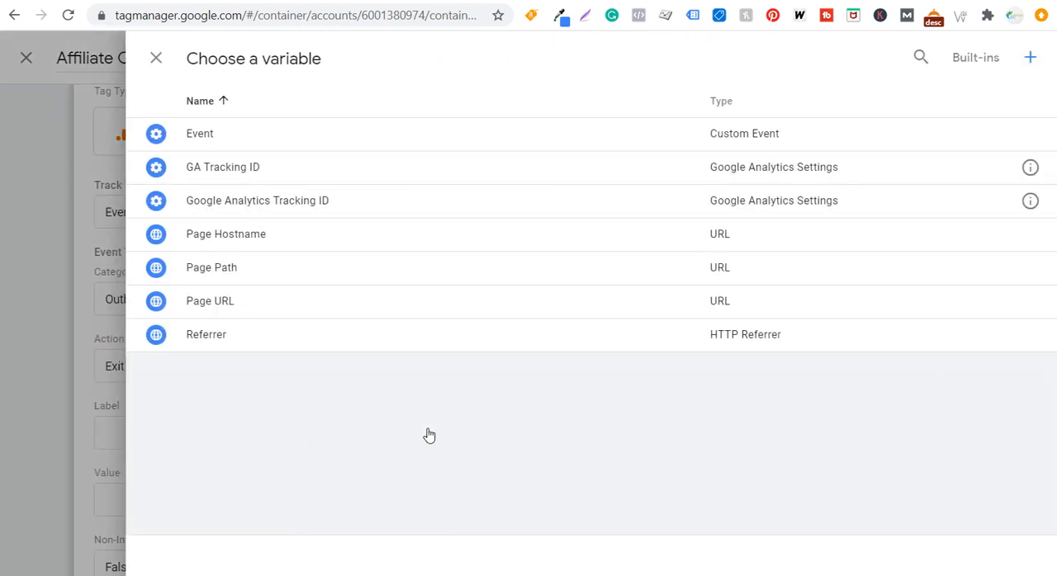
left_click(972, 64)
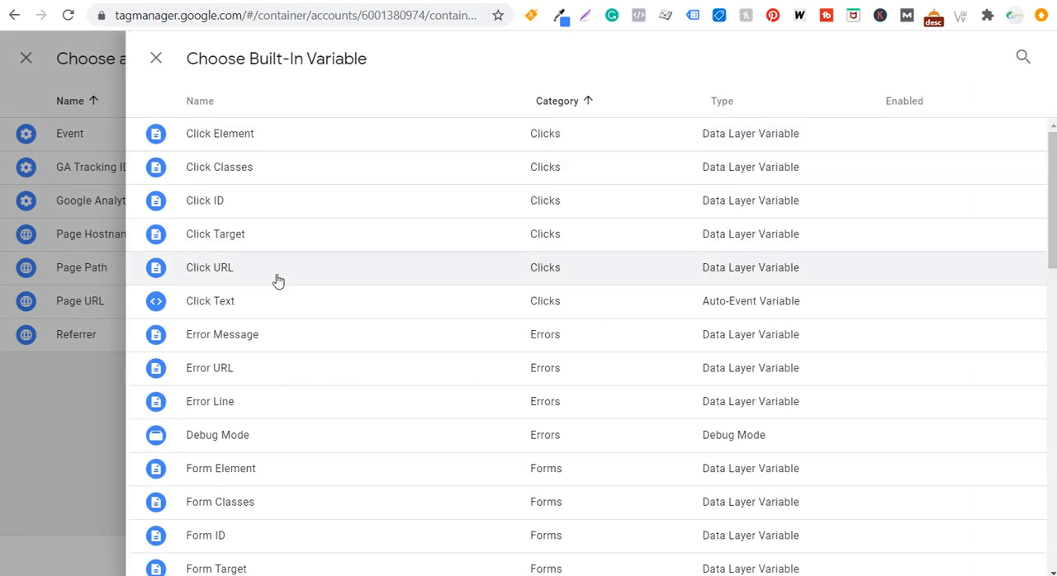
left_click(277, 281)
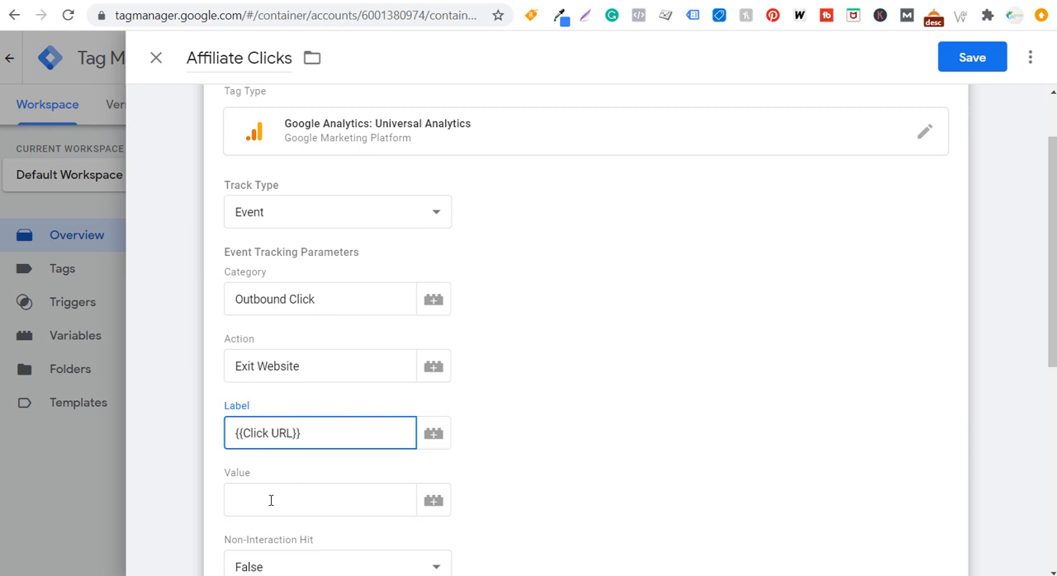
Assign the {{GA Tracking ID}} variable as the tag's Google Analytics settings
scroll(274, 499, "down", 4)
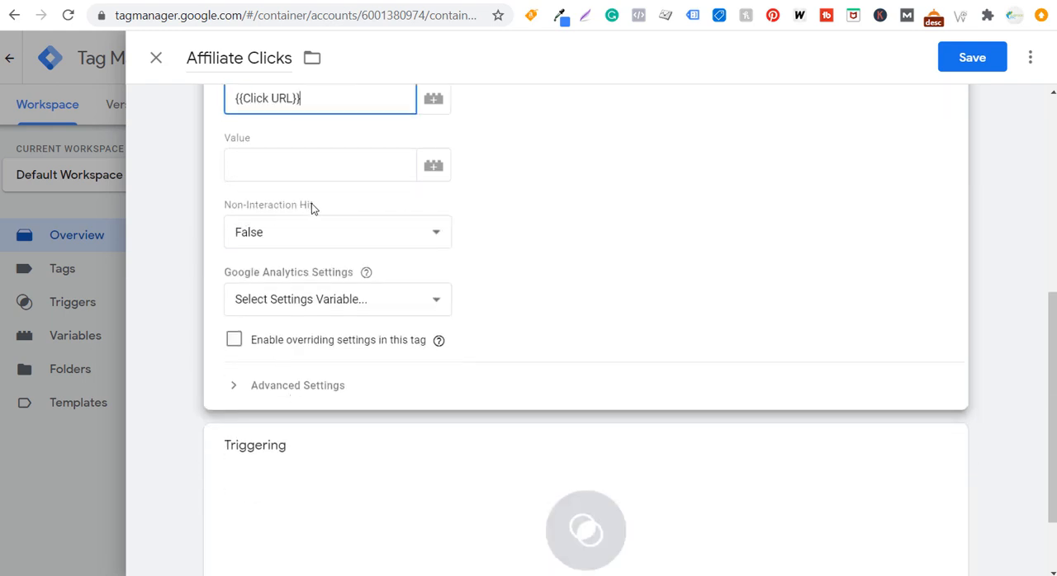
left_click(342, 300)
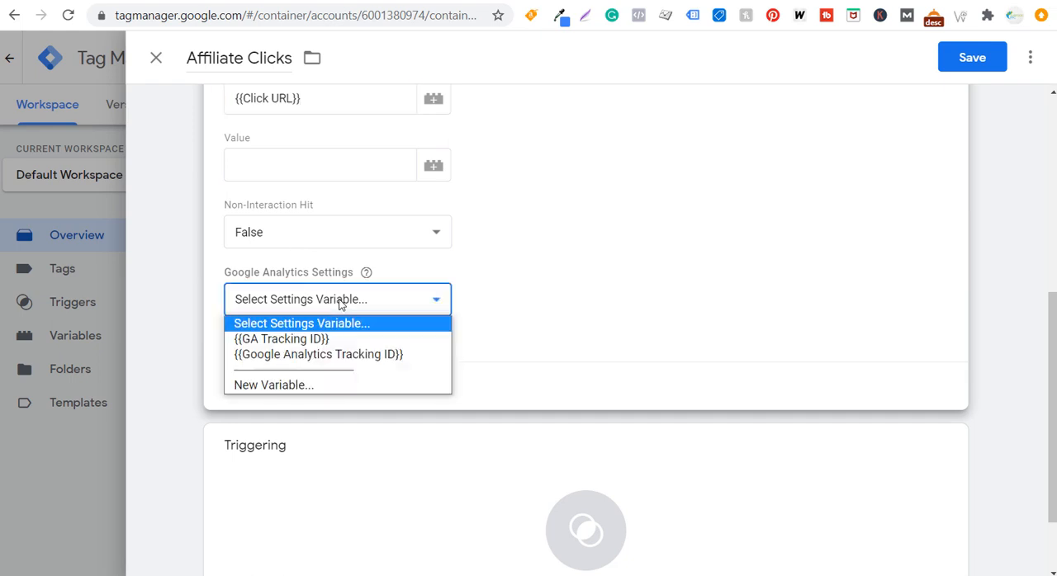
left_click(312, 341)
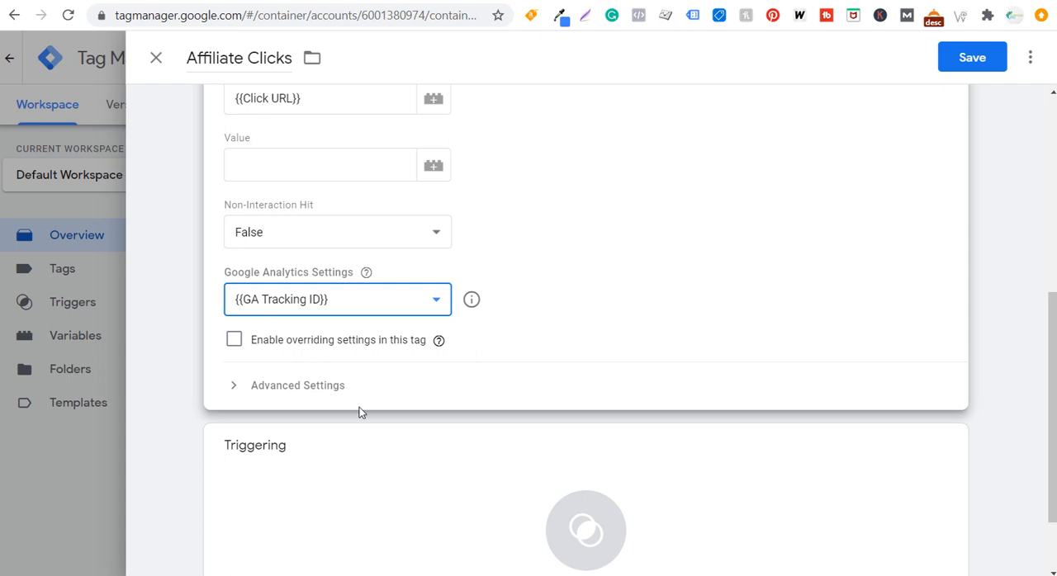
Create a new trigger for the tag and name it Affiliate Clicks Trigger
scroll(360, 410, "down", 2)
left_click(489, 439)
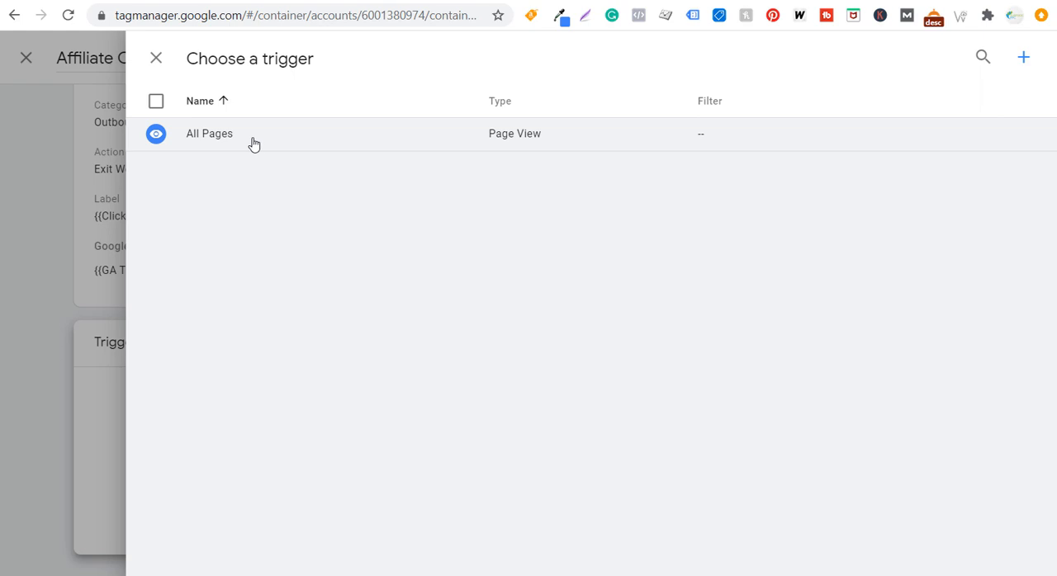
left_click(1023, 57)
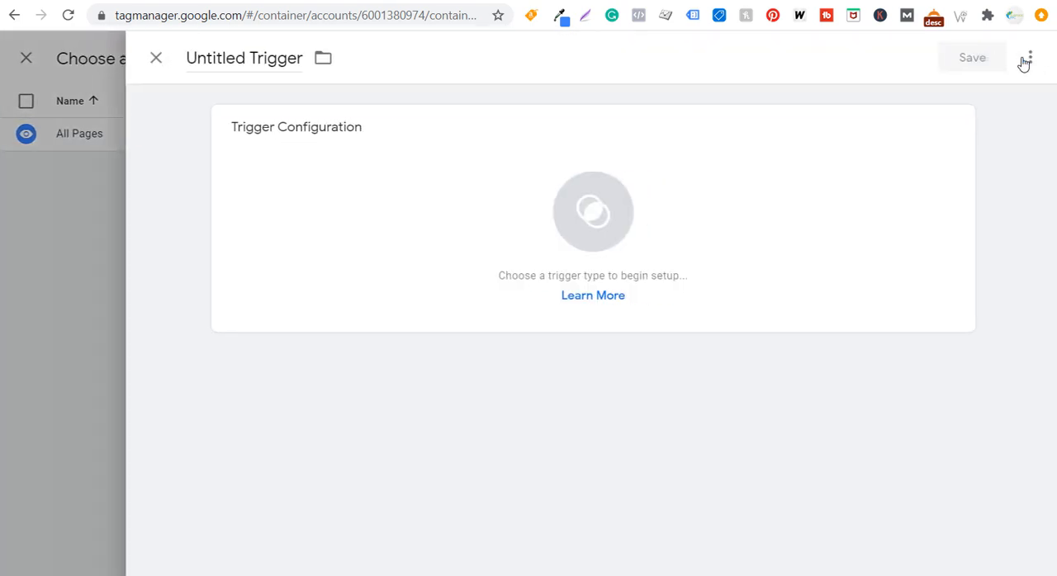
left_click(226, 57)
type("Affilia")
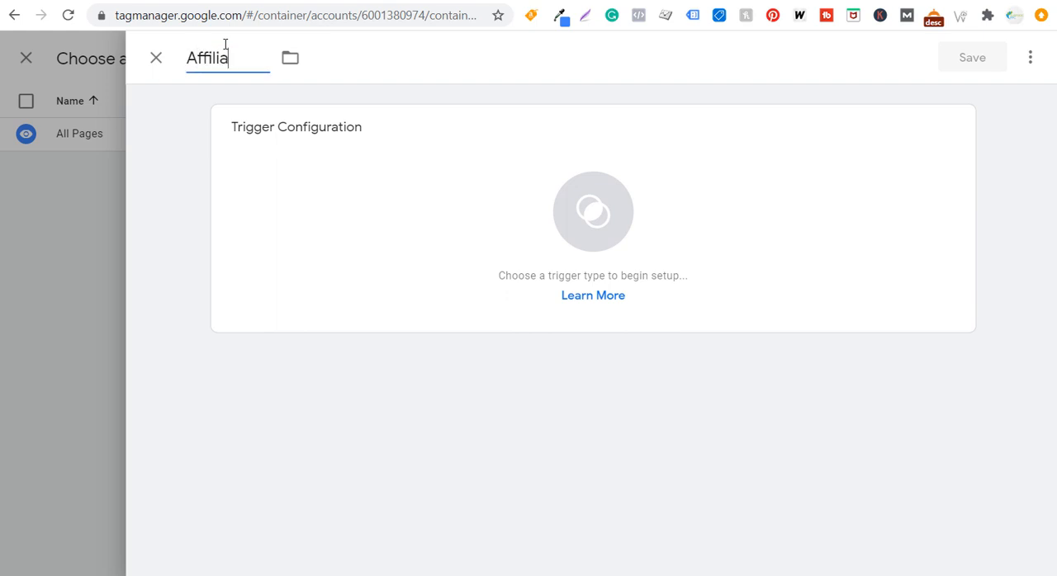
type("te Clicks Trigger")
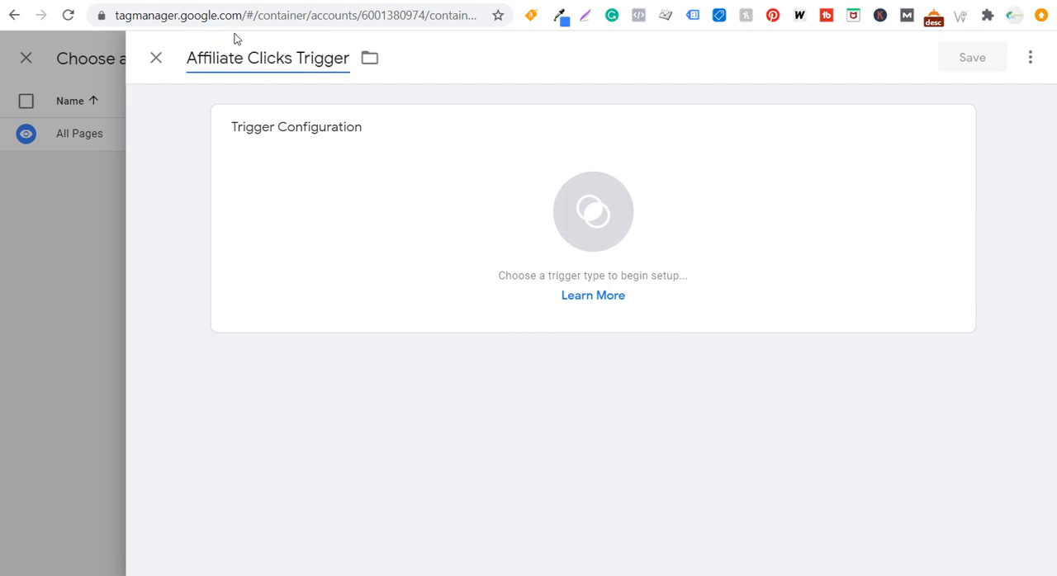
Set the trigger type to Click - Just Links and enable both Wait for Tags and Check Validation
left_click(465, 203)
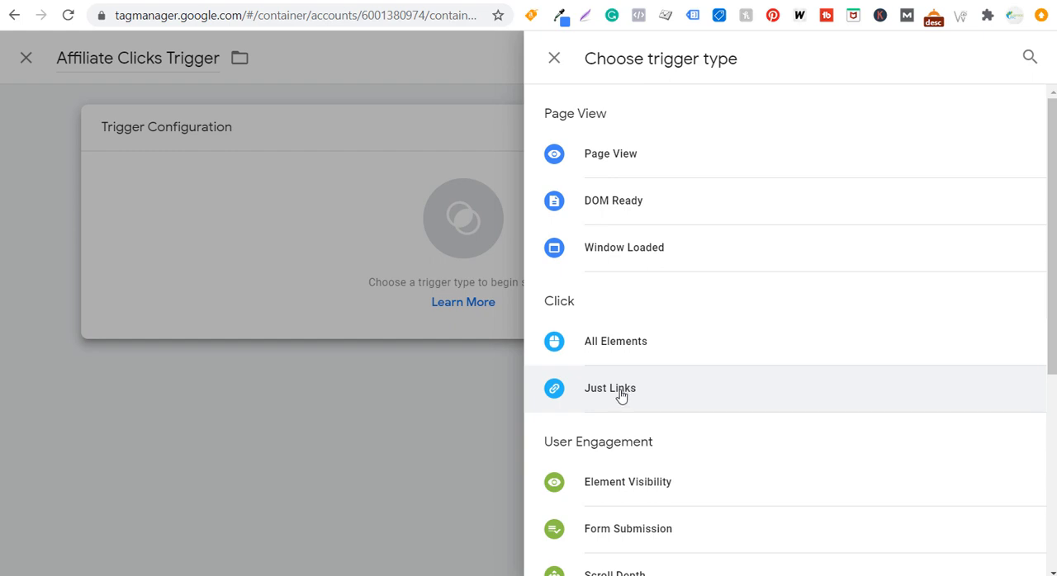
left_click(620, 393)
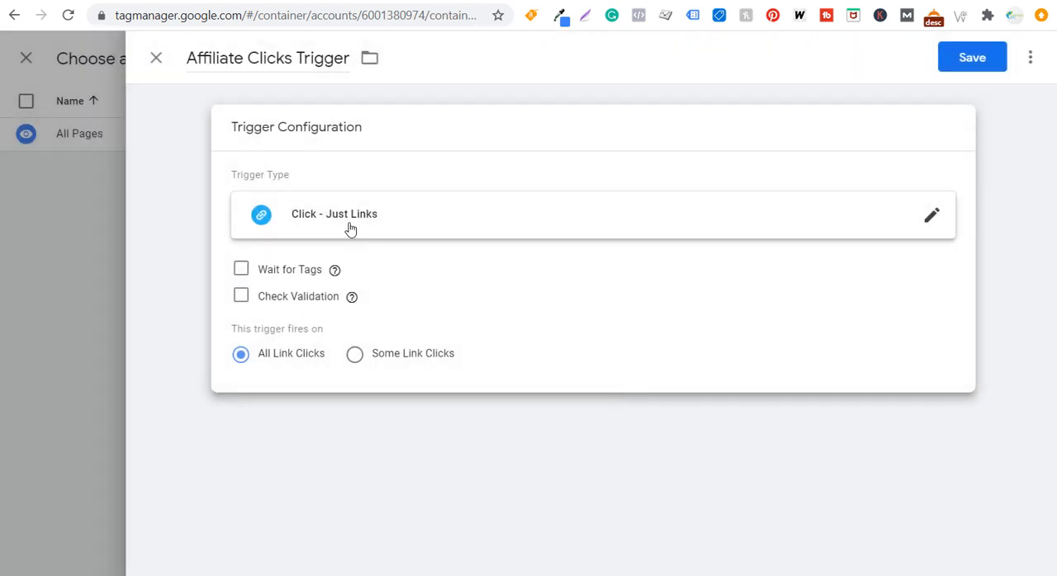
left_click(241, 269)
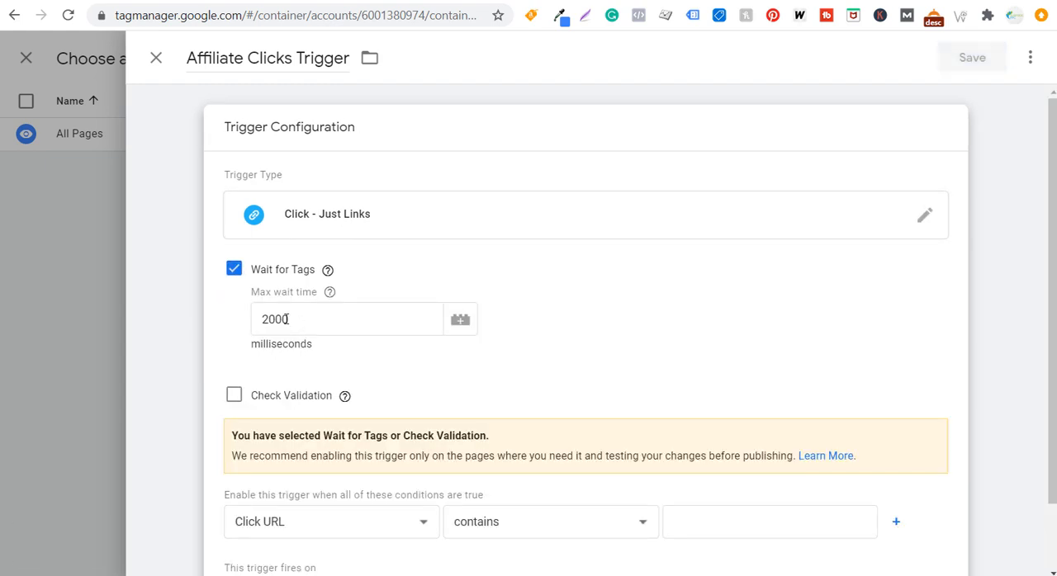
left_click(233, 396)
Set the trigger's enabling condition to Page URL contains "."
scroll(191, 267, "down", 1)
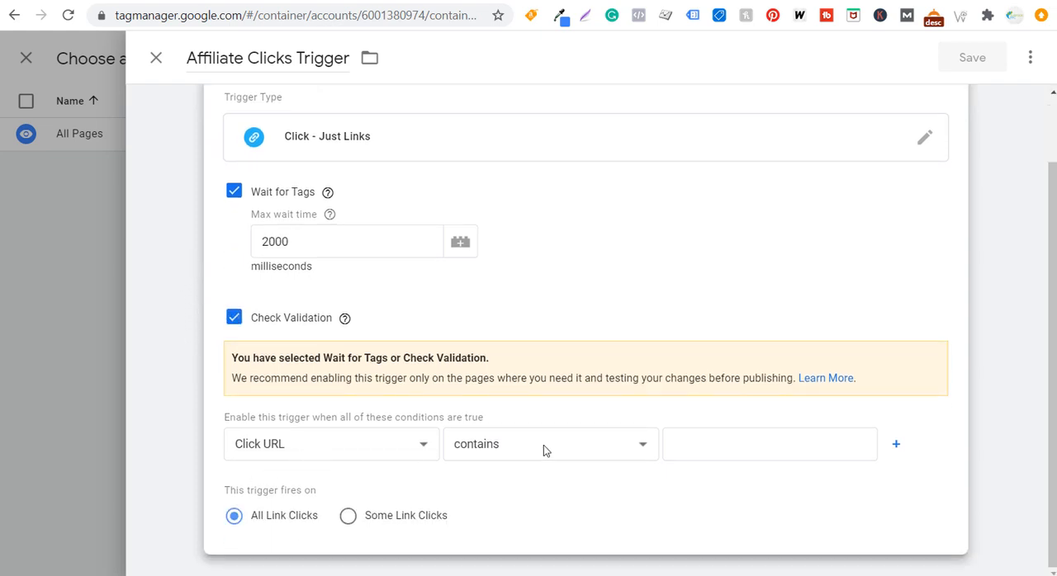
left_click(723, 447)
type(".")
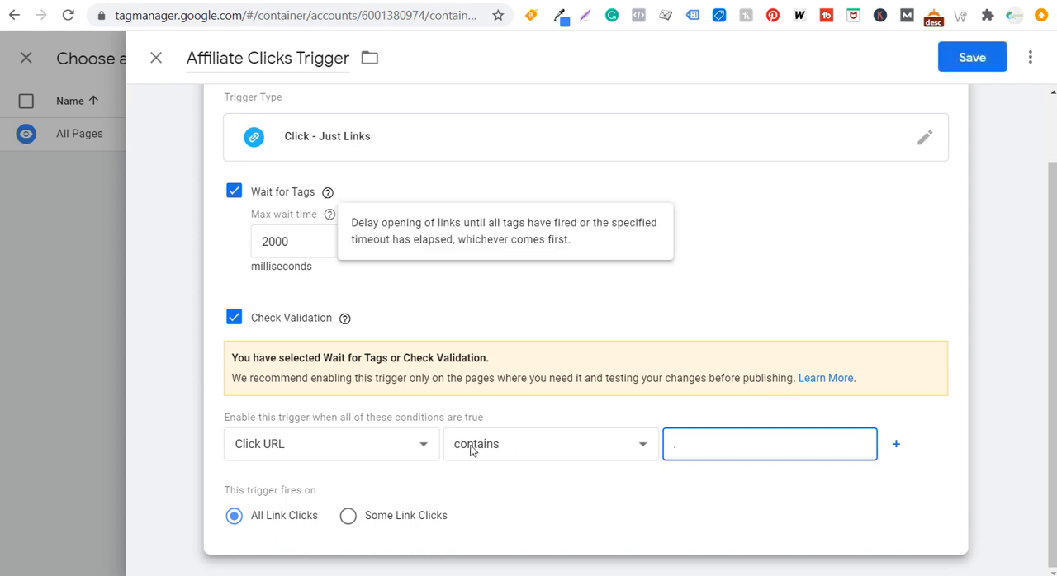
left_click(305, 445)
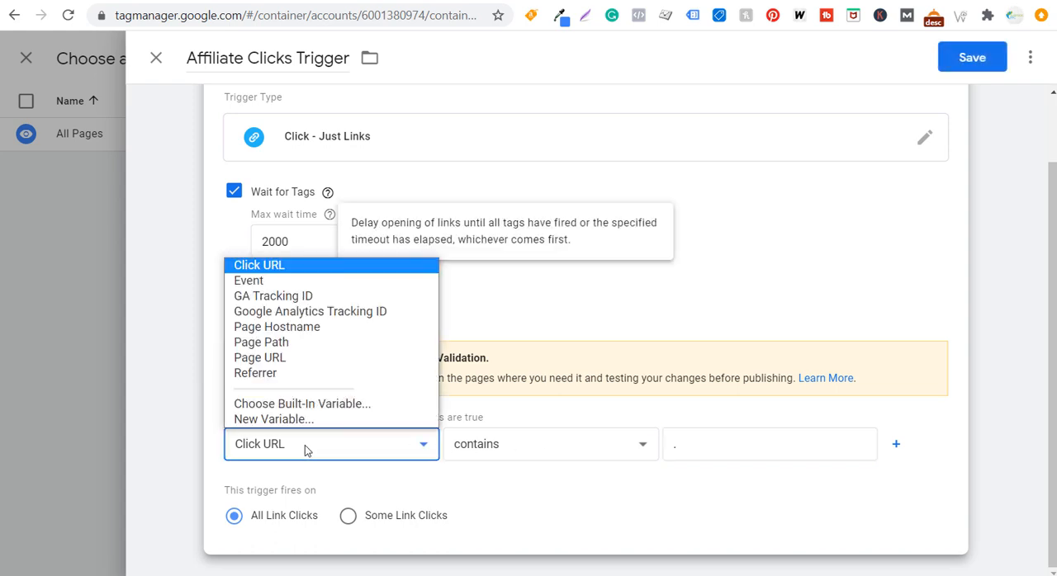
left_click(286, 362)
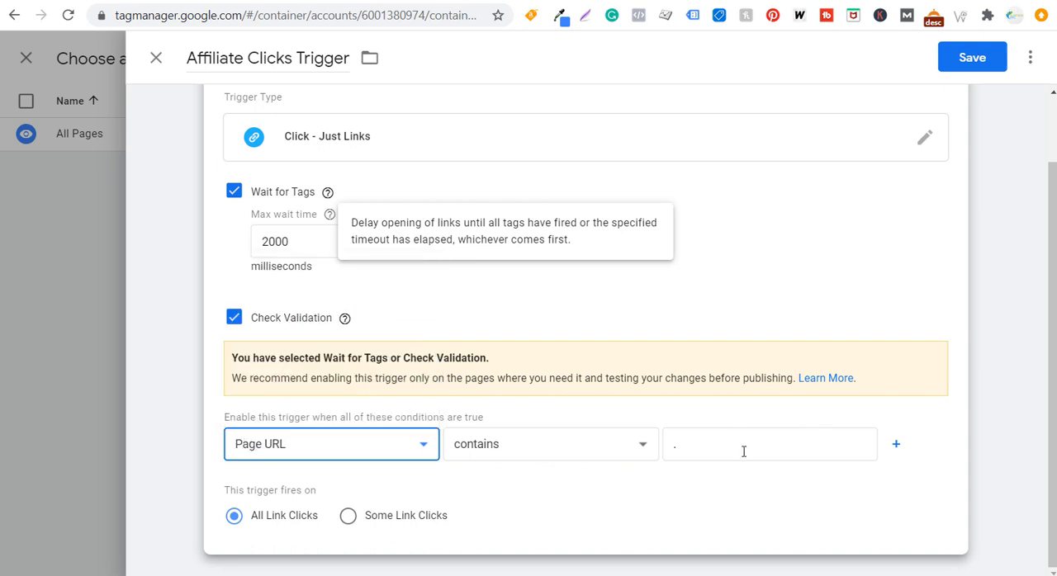
Add a second enabling condition to the trigger so that Click URL does not contain wickerguide.com
left_click(896, 444)
left_click(309, 487)
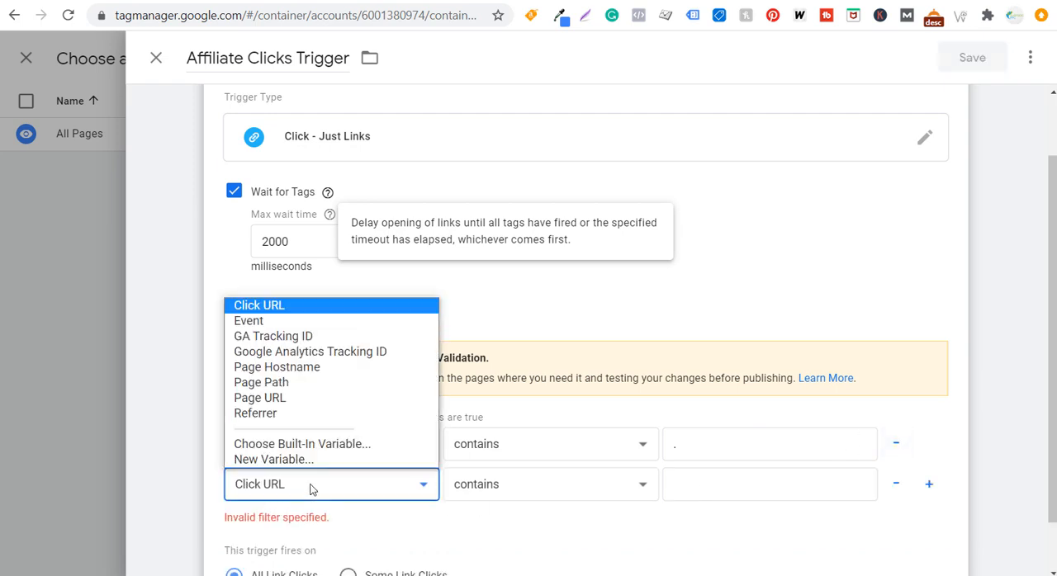
left_click(276, 307)
left_click(535, 493)
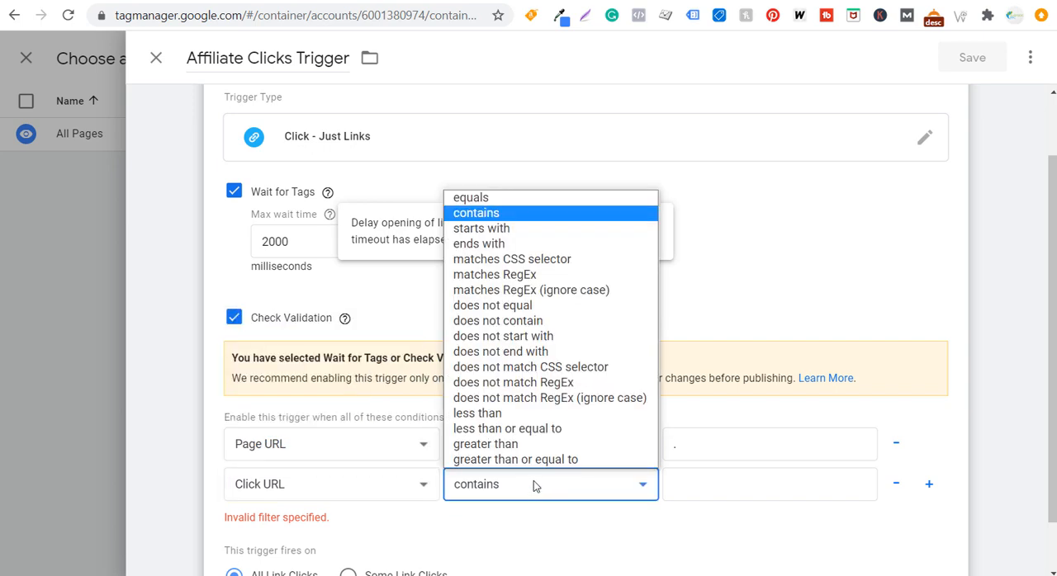
left_click(520, 321)
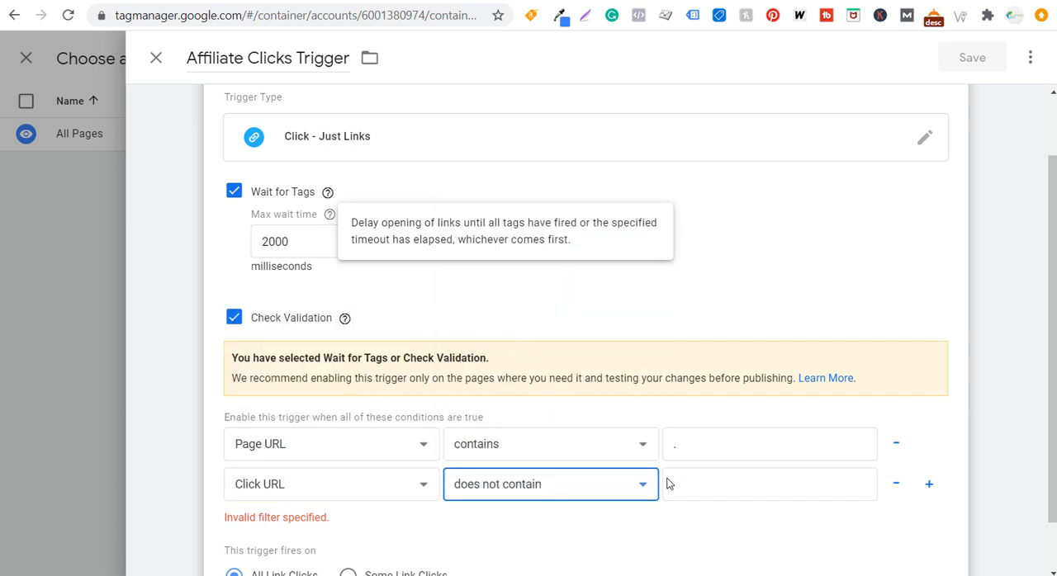
left_click(733, 484)
type("wike")
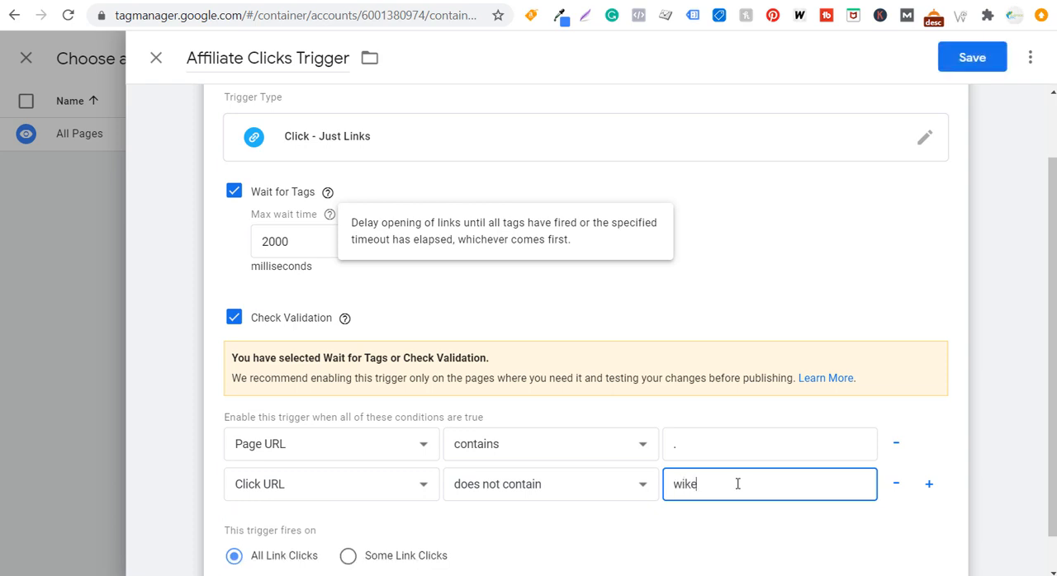
type("erguide.com")
Save the Affiliate Clicks Trigger with all link clicks firing it, and save the Affiliate Clicks tag
left_click(1007, 336)
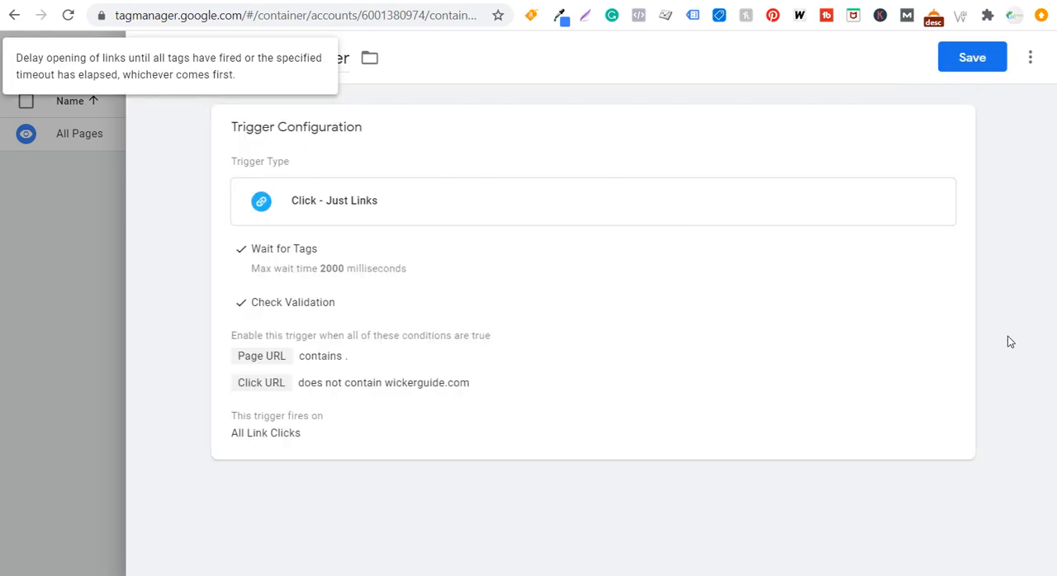
left_click(712, 352)
scroll(420, 306, "down", 2)
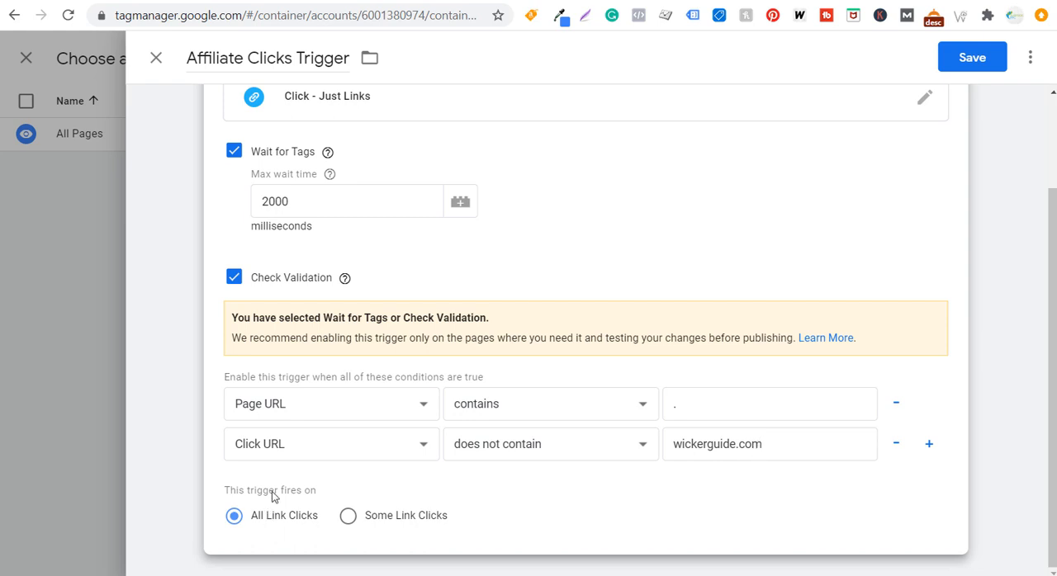
left_click(982, 57)
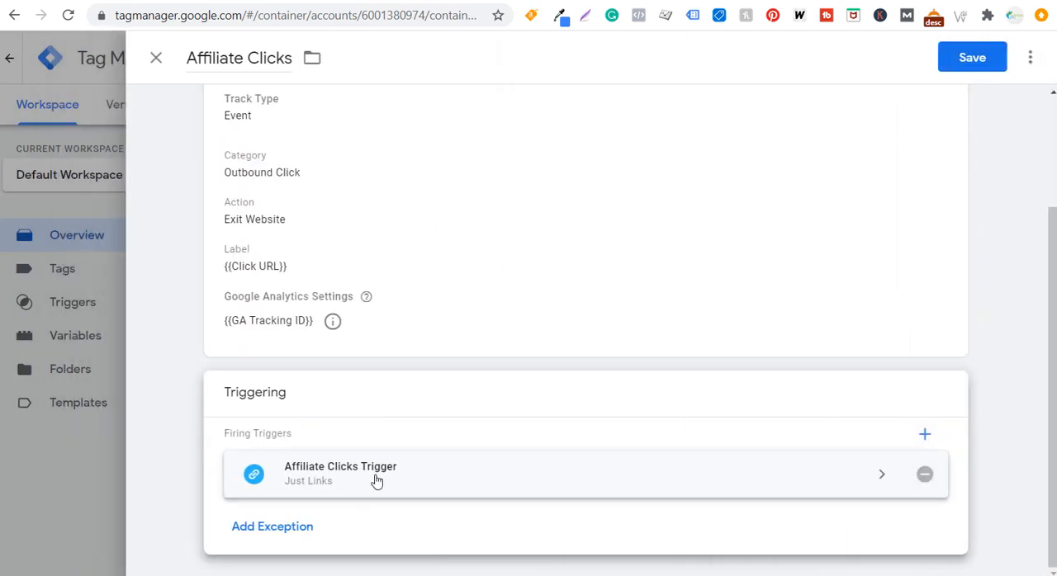
scroll(377, 355, "up", 1)
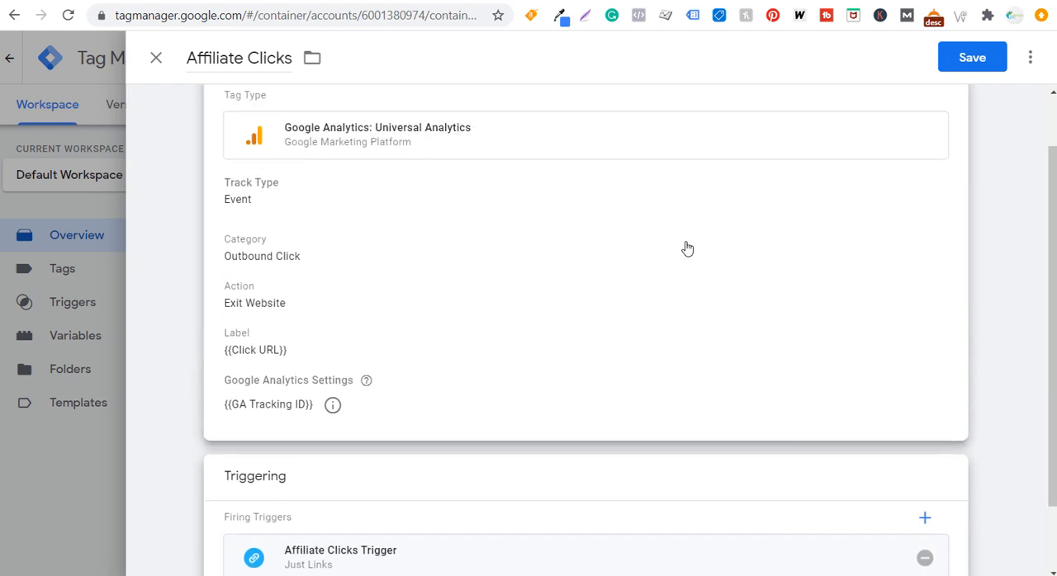
left_click(971, 58)
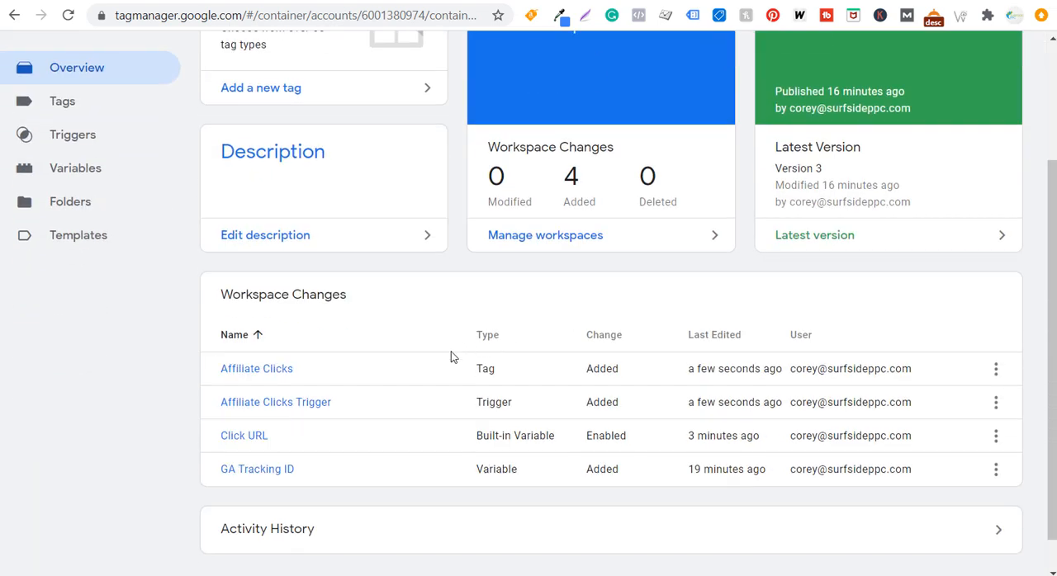
Submit the workspace changes and publish them to the Live environment as a version named Affiliate Clicks
scroll(410, 423, "up", 2)
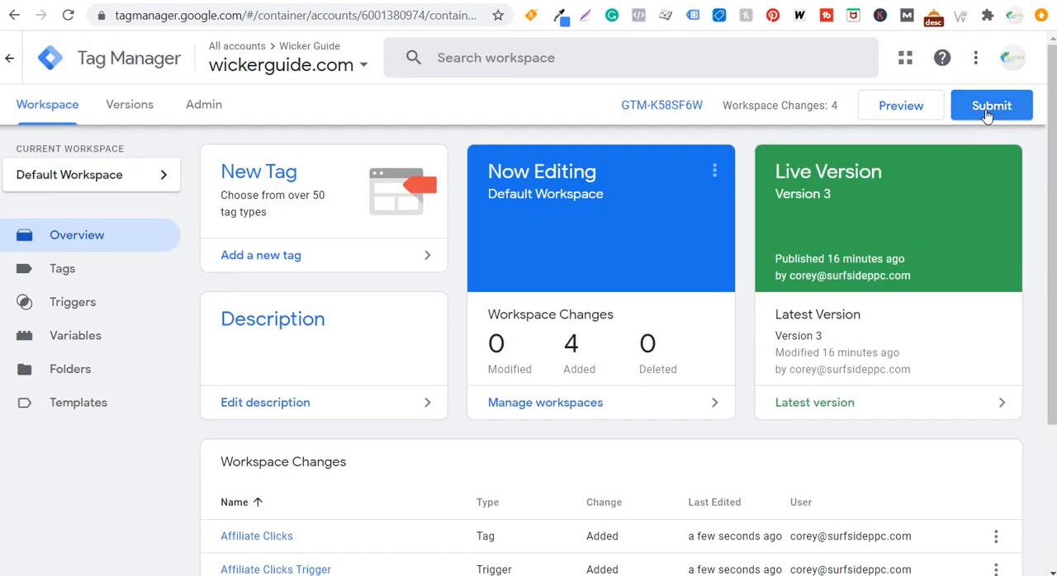
left_click(986, 115)
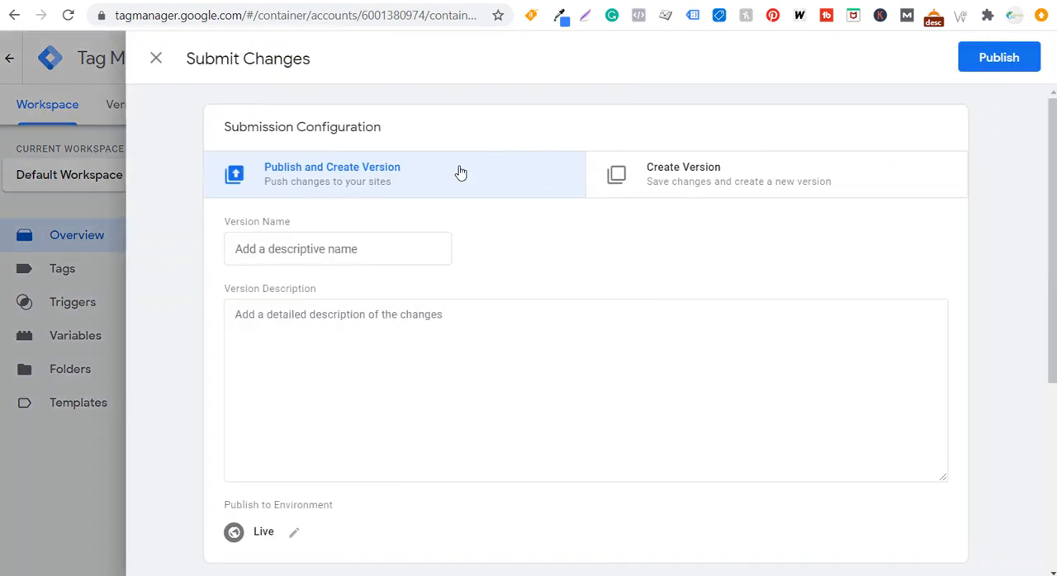
left_click(353, 249)
type("Affilaite")
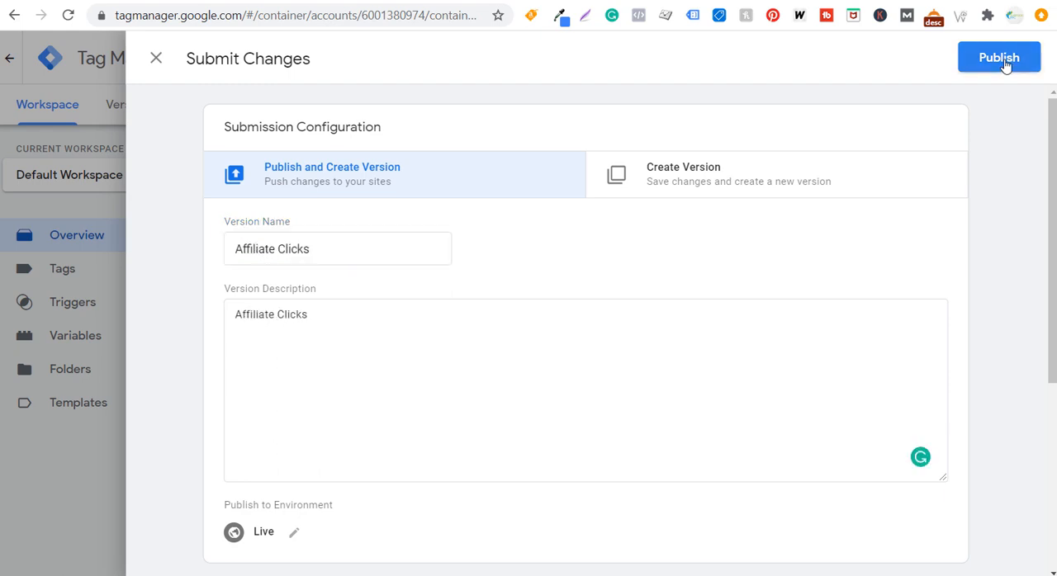
left_click(1009, 61)
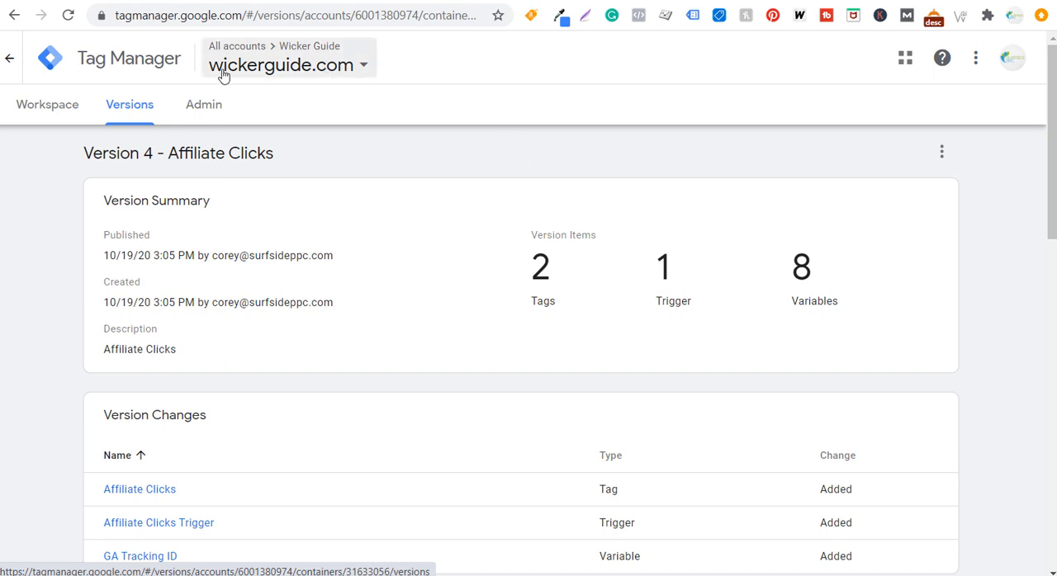
Switch to Google Analytics and set the goal's event conditions to Category equals Outbound Click and Action equals Exit Website, matching the tag
left_click(34, 0)
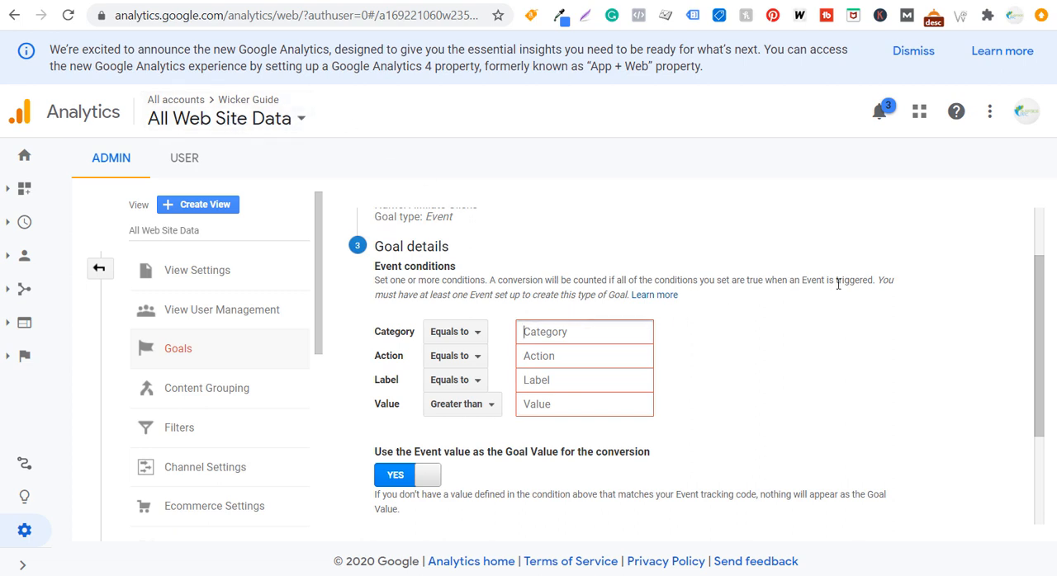
left_click(324, 1)
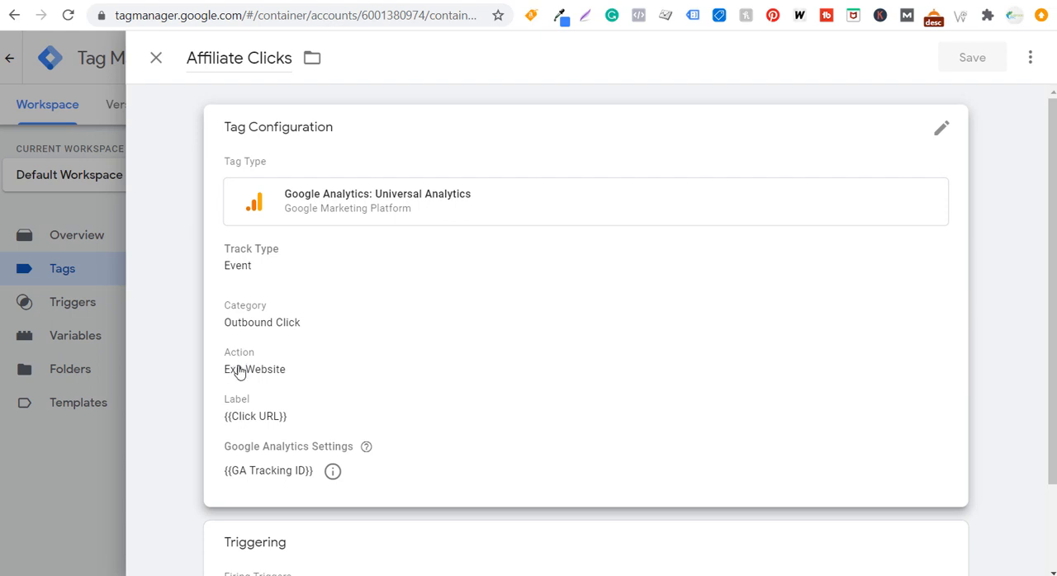
left_click(410, 1)
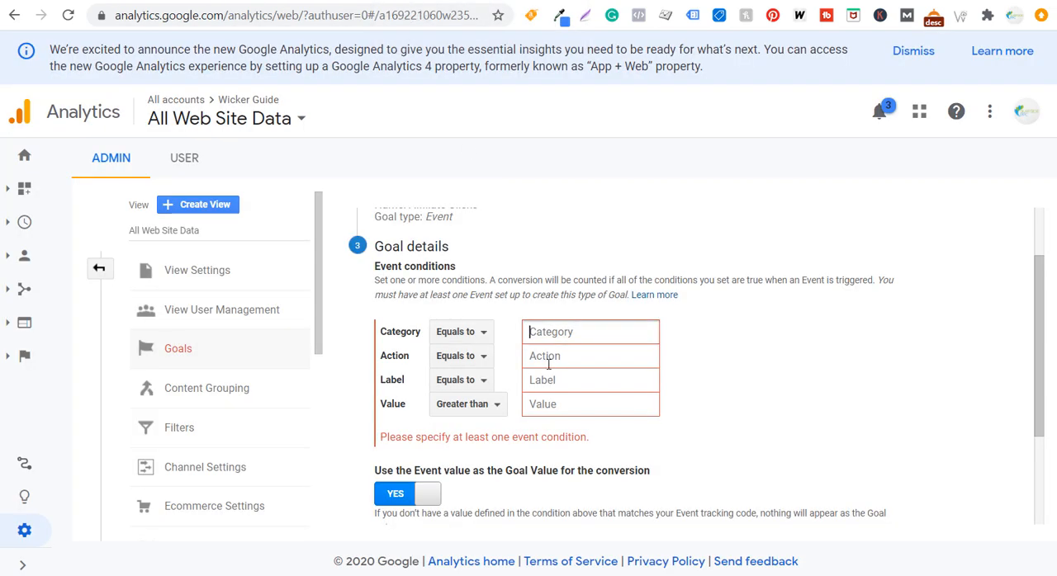
type("Outbound Click")
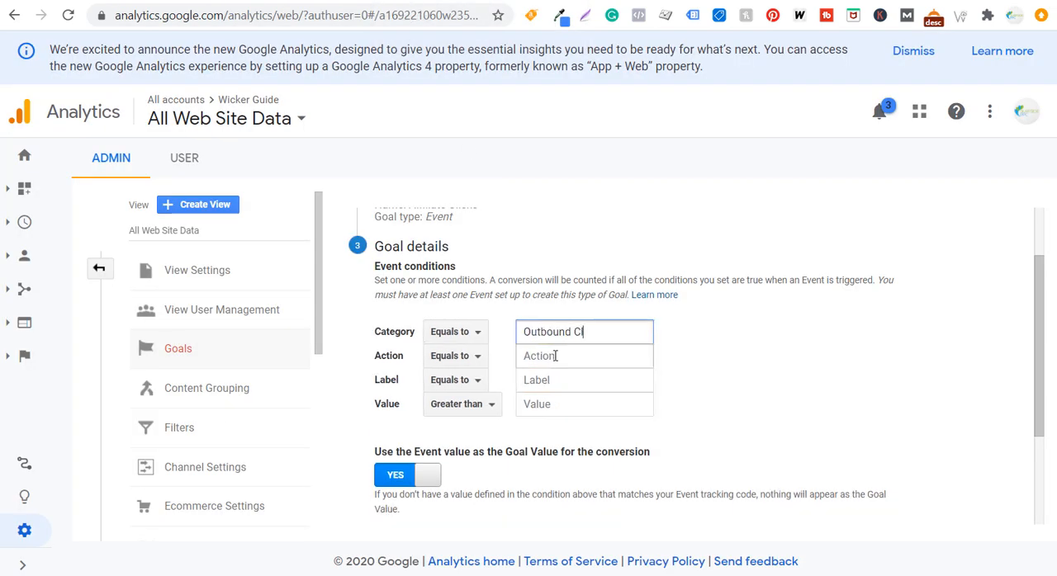
key("Tab")
left_click(555, 355)
type("E")
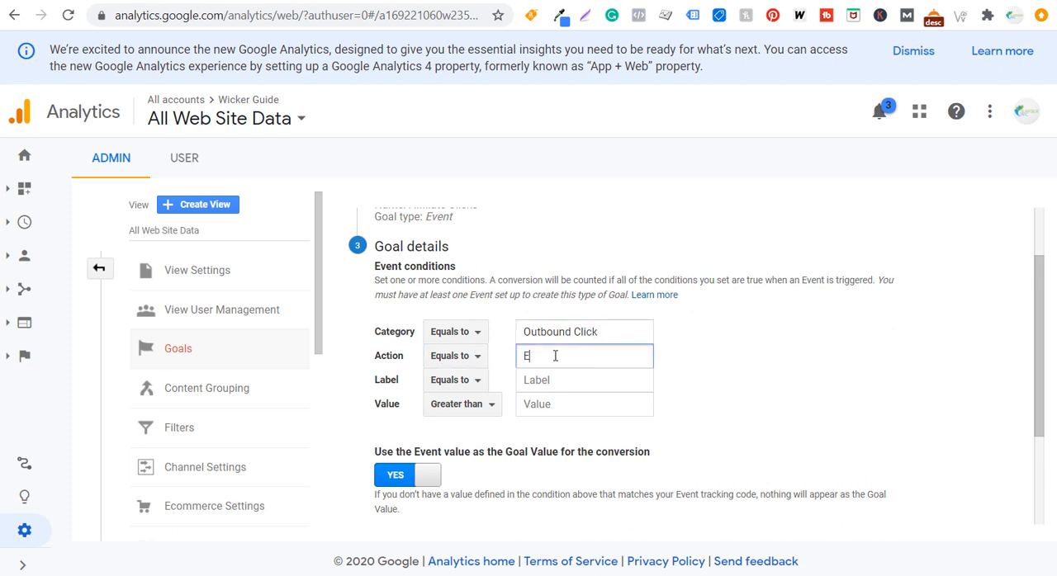
type("xit Website")
left_click(559, 379)
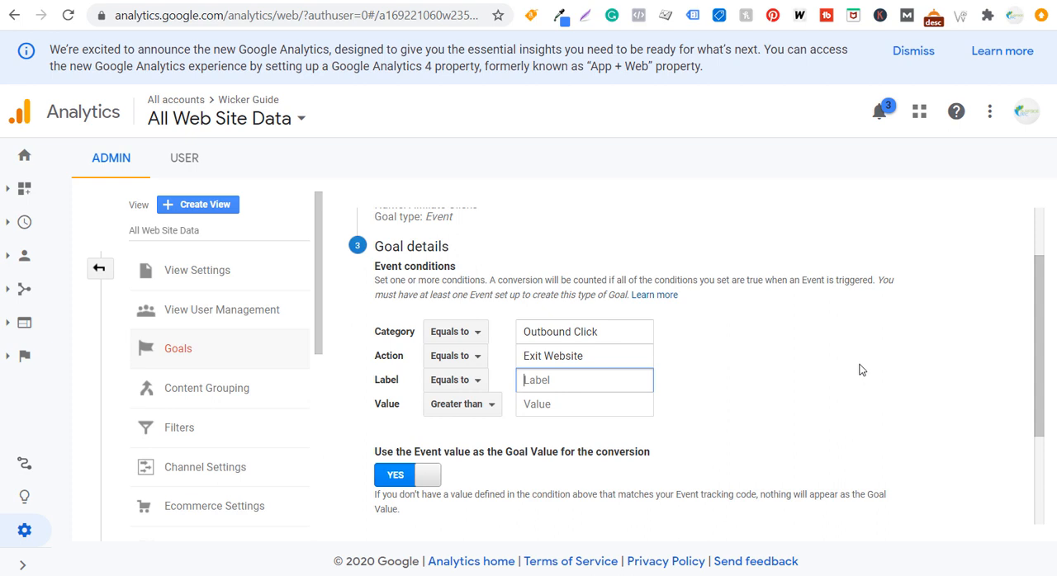
left_click(814, 388)
left_click(579, 400)
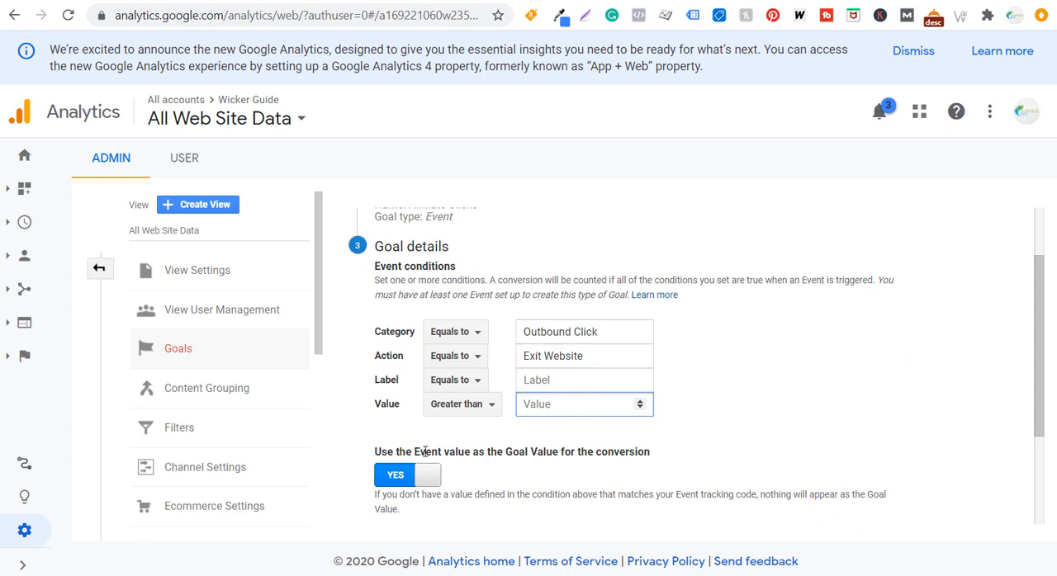
left_click_drag(405, 452, 520, 457)
left_click(520, 457)
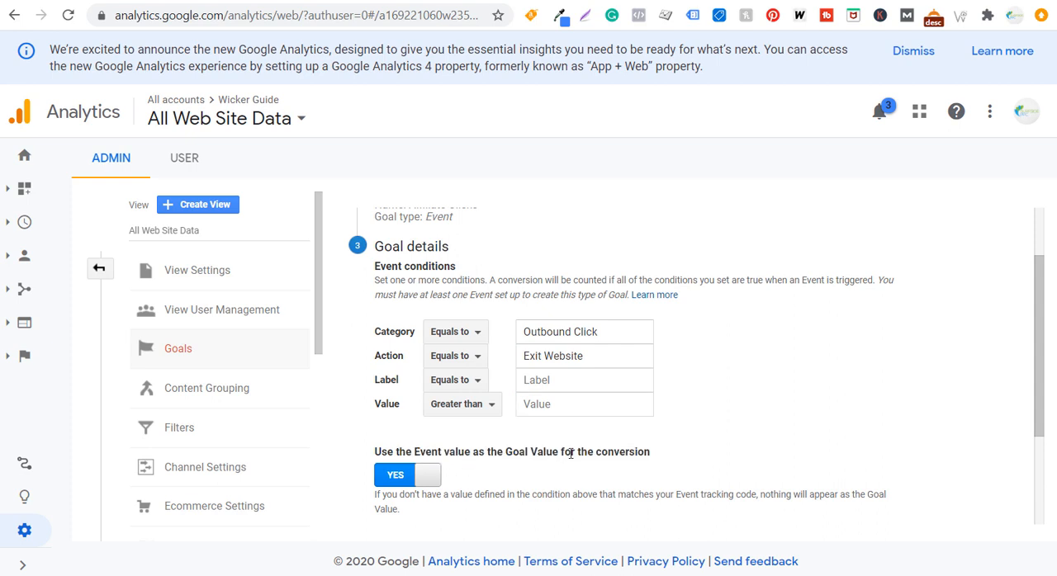
Verify the Affiliate Clicks goal against the past 7 days of data and save it
scroll(570, 453, "down", 1)
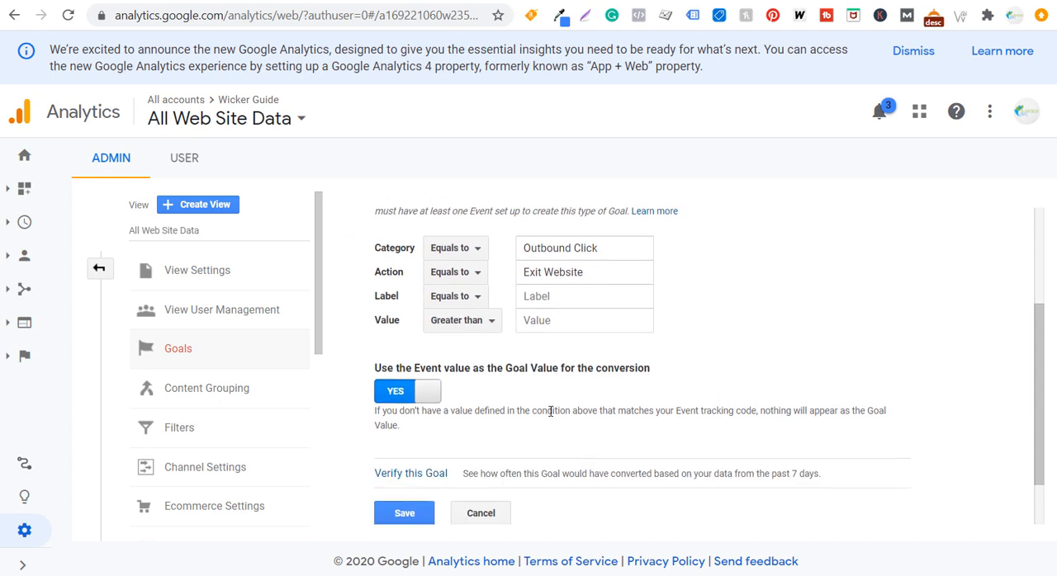
left_click(413, 475)
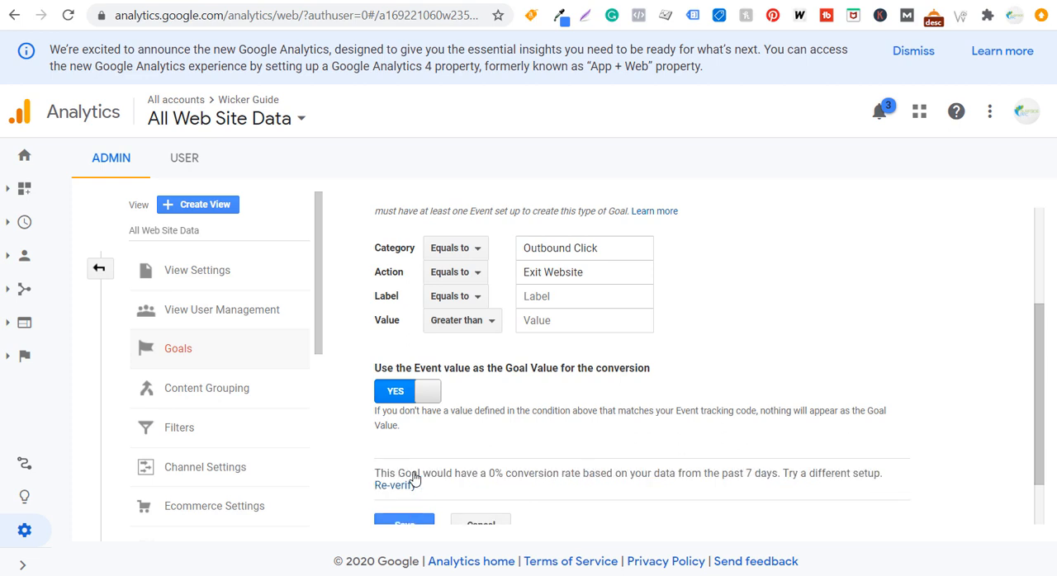
left_click_drag(446, 476, 548, 486)
left_click(578, 485)
scroll(527, 447, "down", 1)
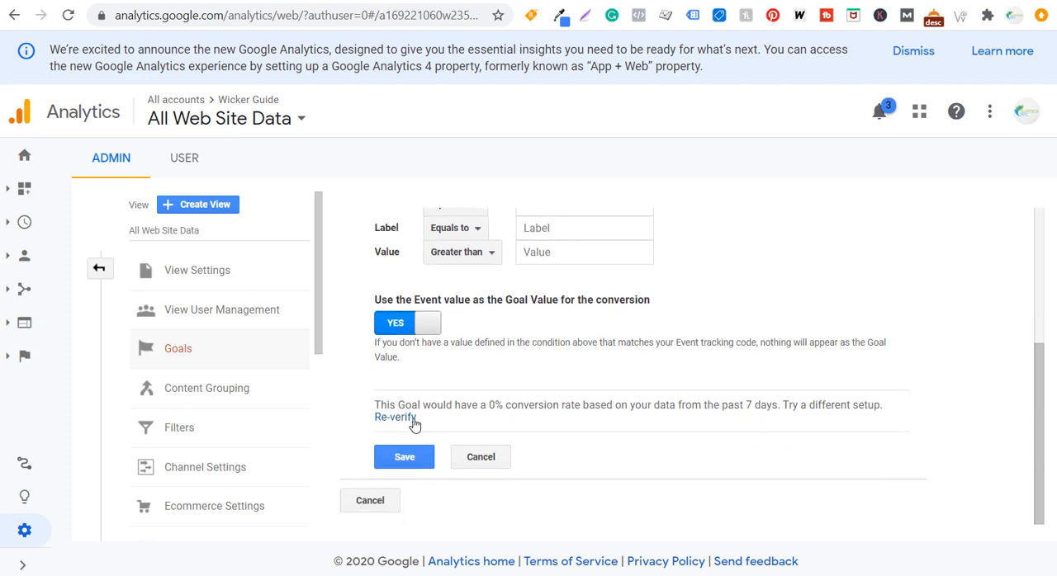
left_click(394, 458)
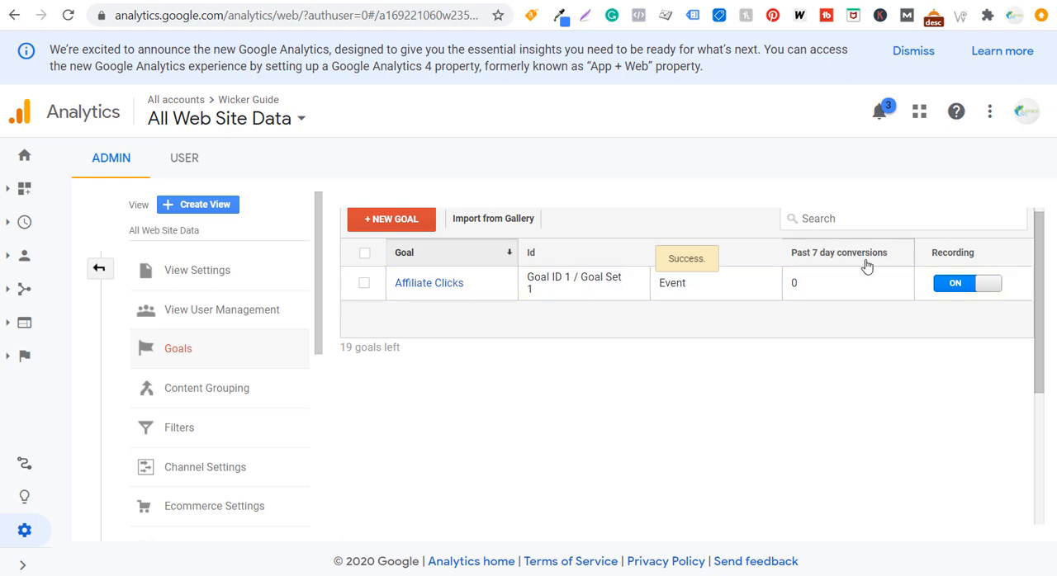
Leave the goal settings and open the Goals Overview report for conversions
left_click(402, 284)
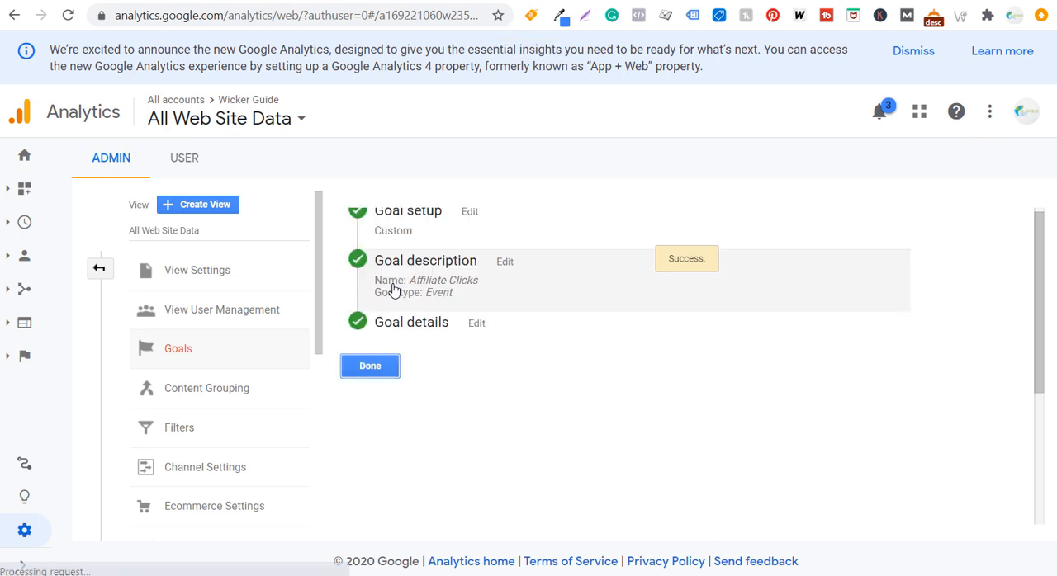
left_click(102, 276)
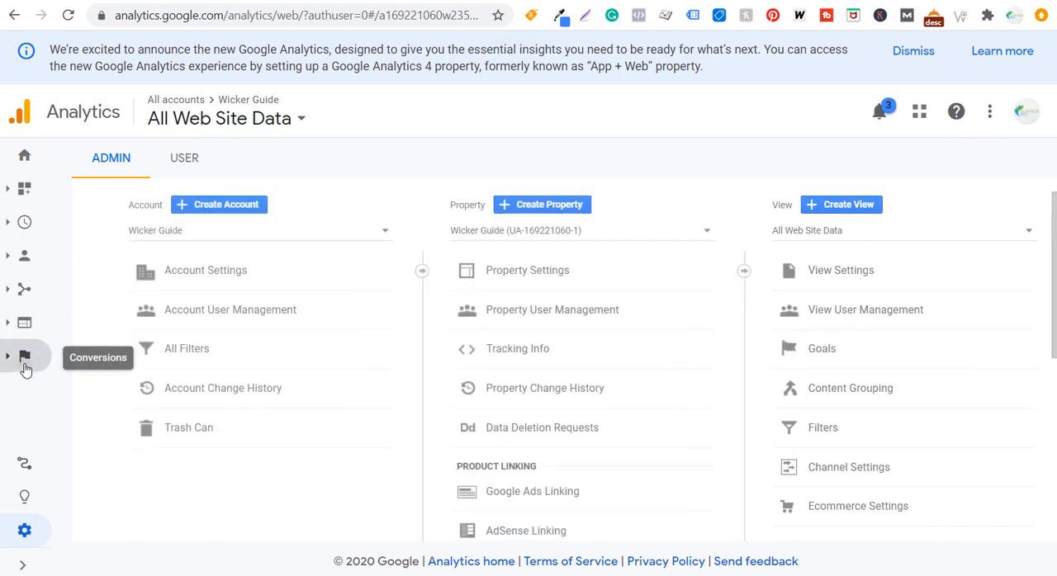
left_click(24, 355)
left_click(83, 420)
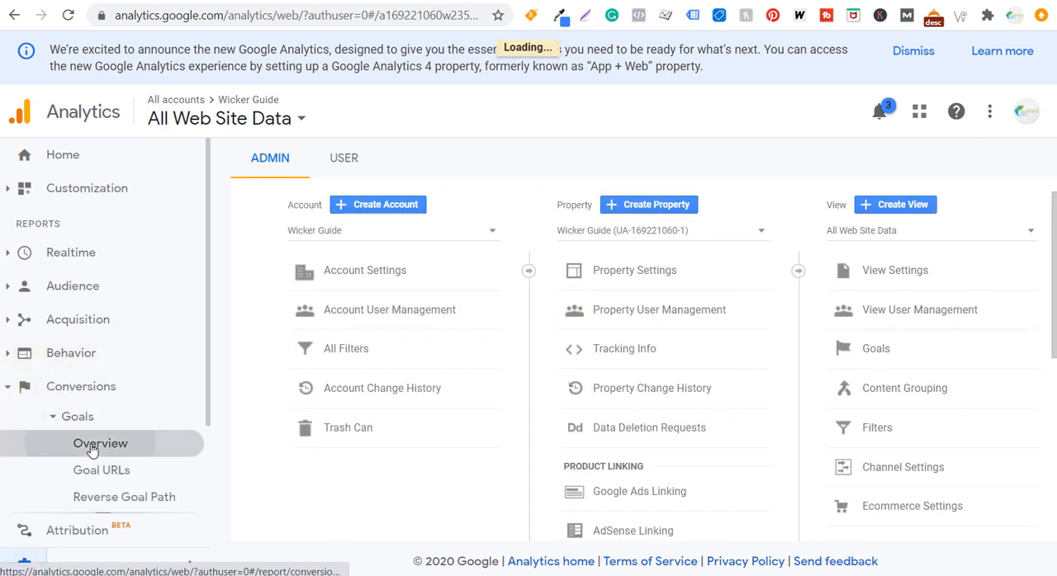
left_click(91, 443)
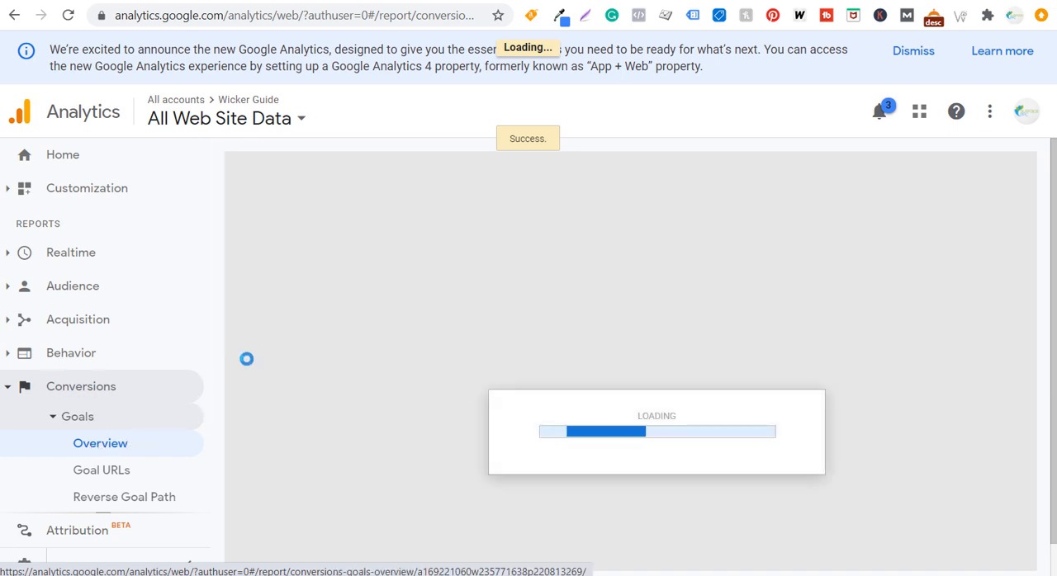
Look over the goal metrics and chart Affiliate Clicks (Goal 1 Completions) in the overview graph
scroll(656, 268, "down", 4)
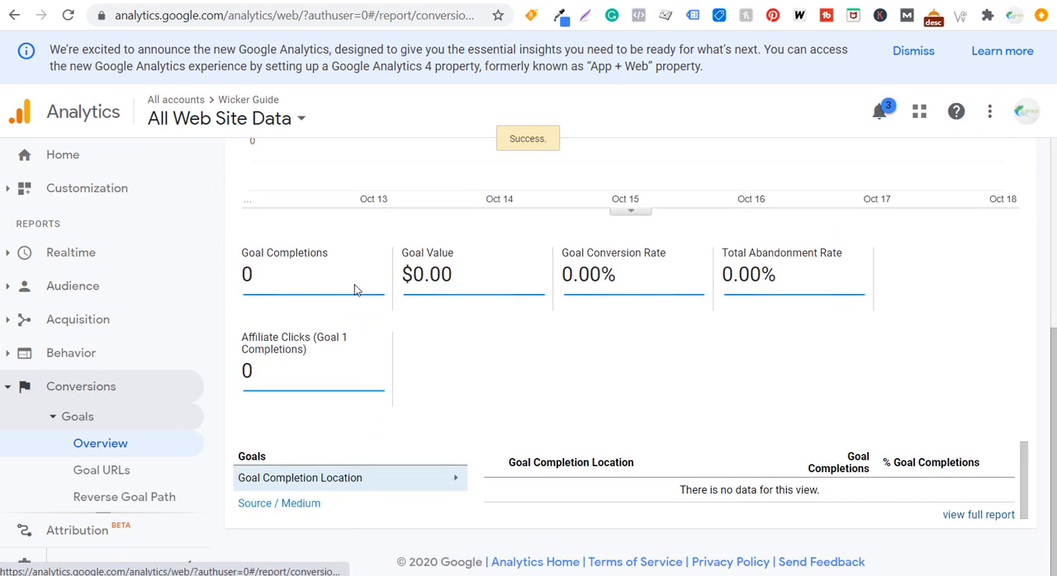
scroll(354, 288, "up", 3)
left_click(300, 288)
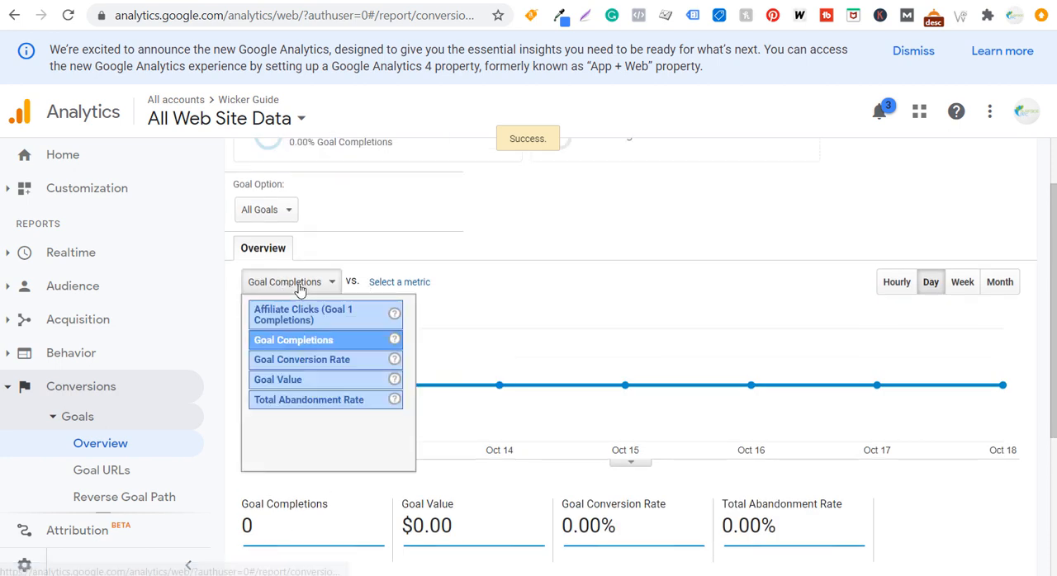
left_click(299, 319)
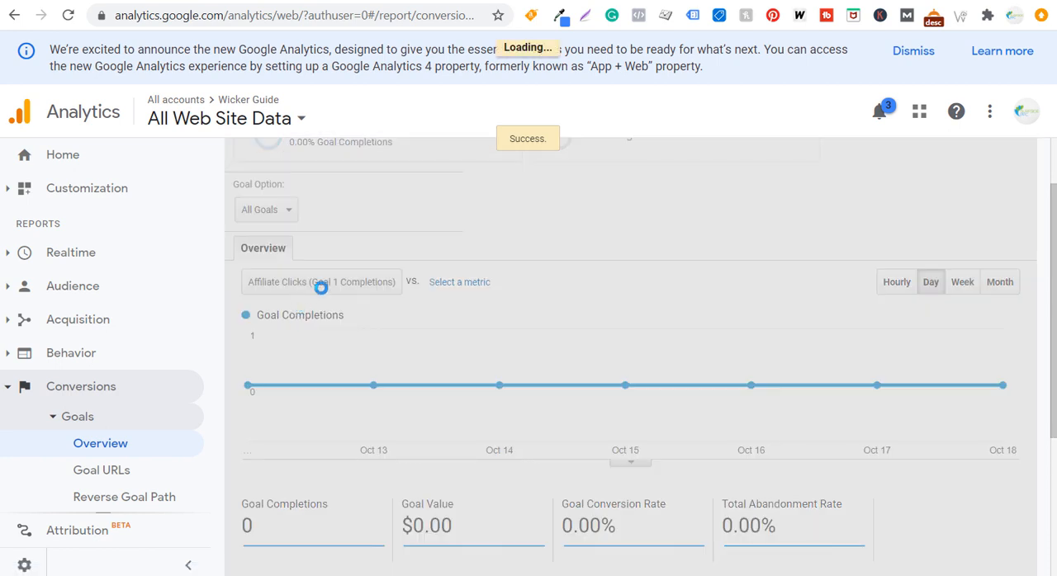